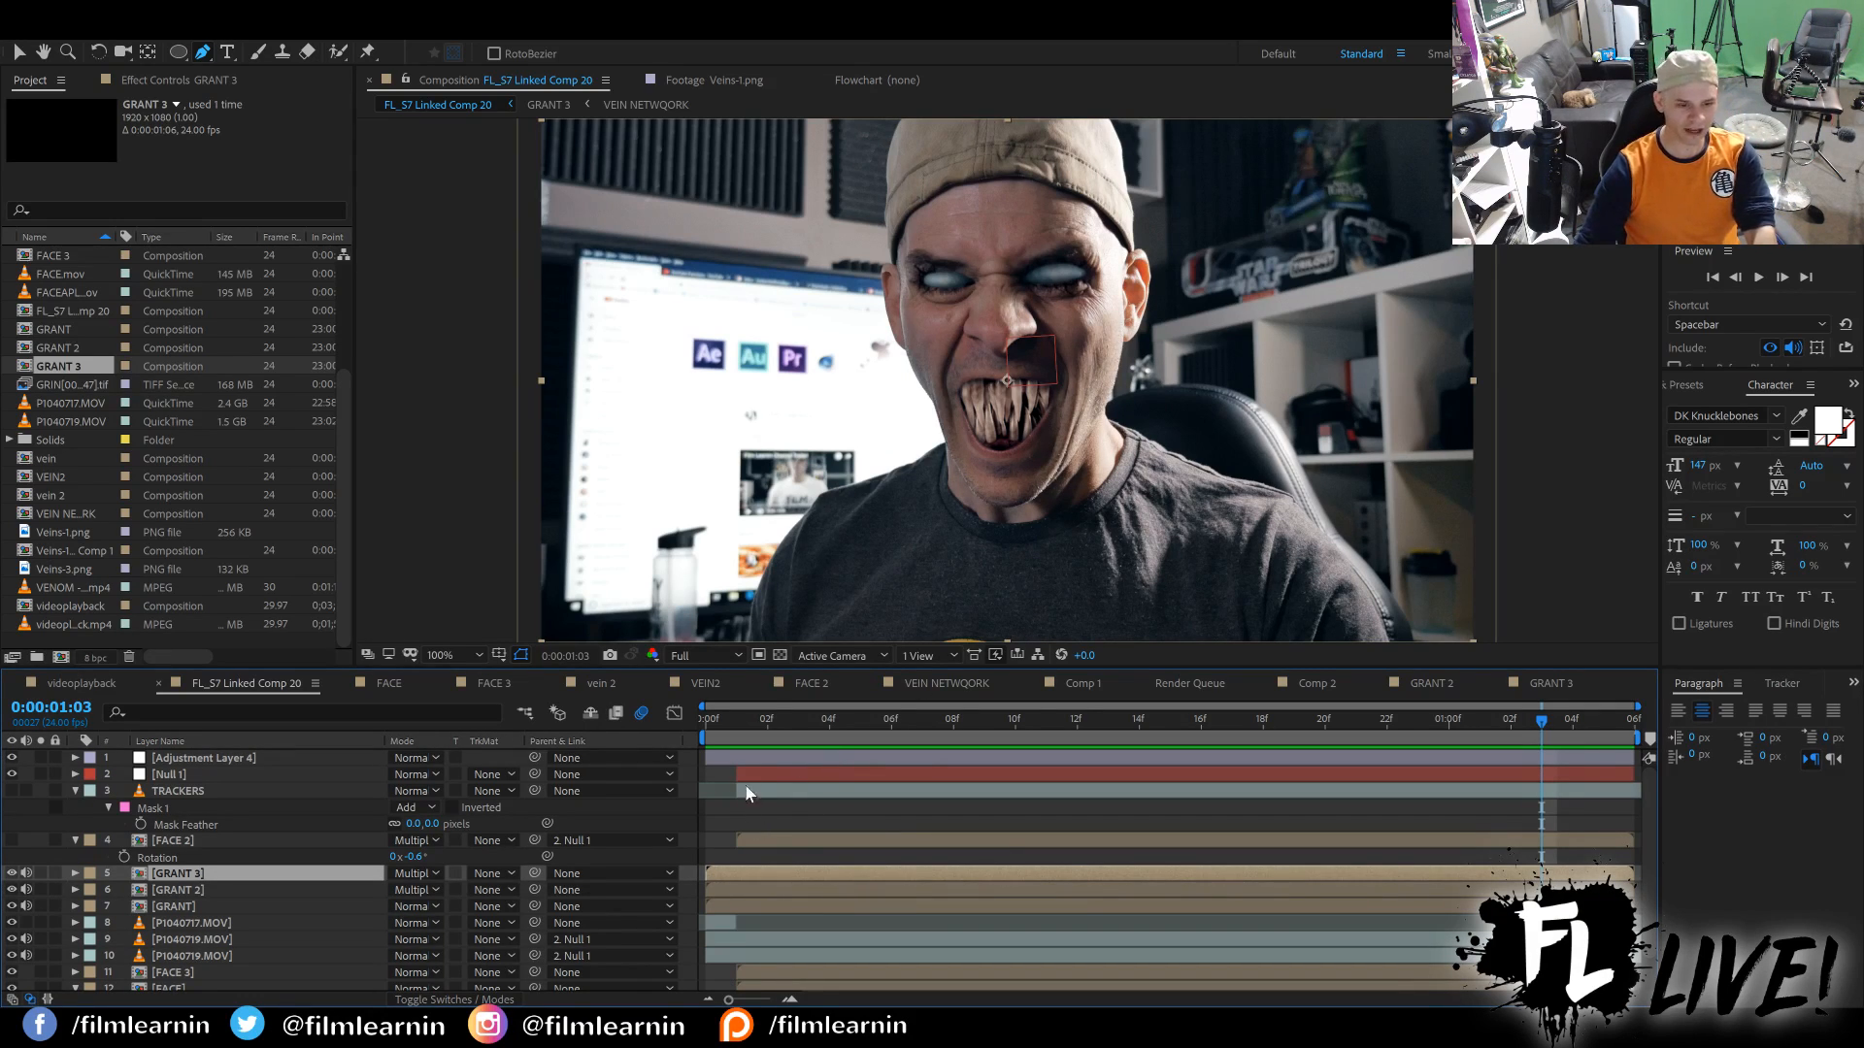
# Preview FL_S7 Linked Comp 20 from its first frame and examine the finished monster-face effect at several frames.
pyautogui.click(704, 723)
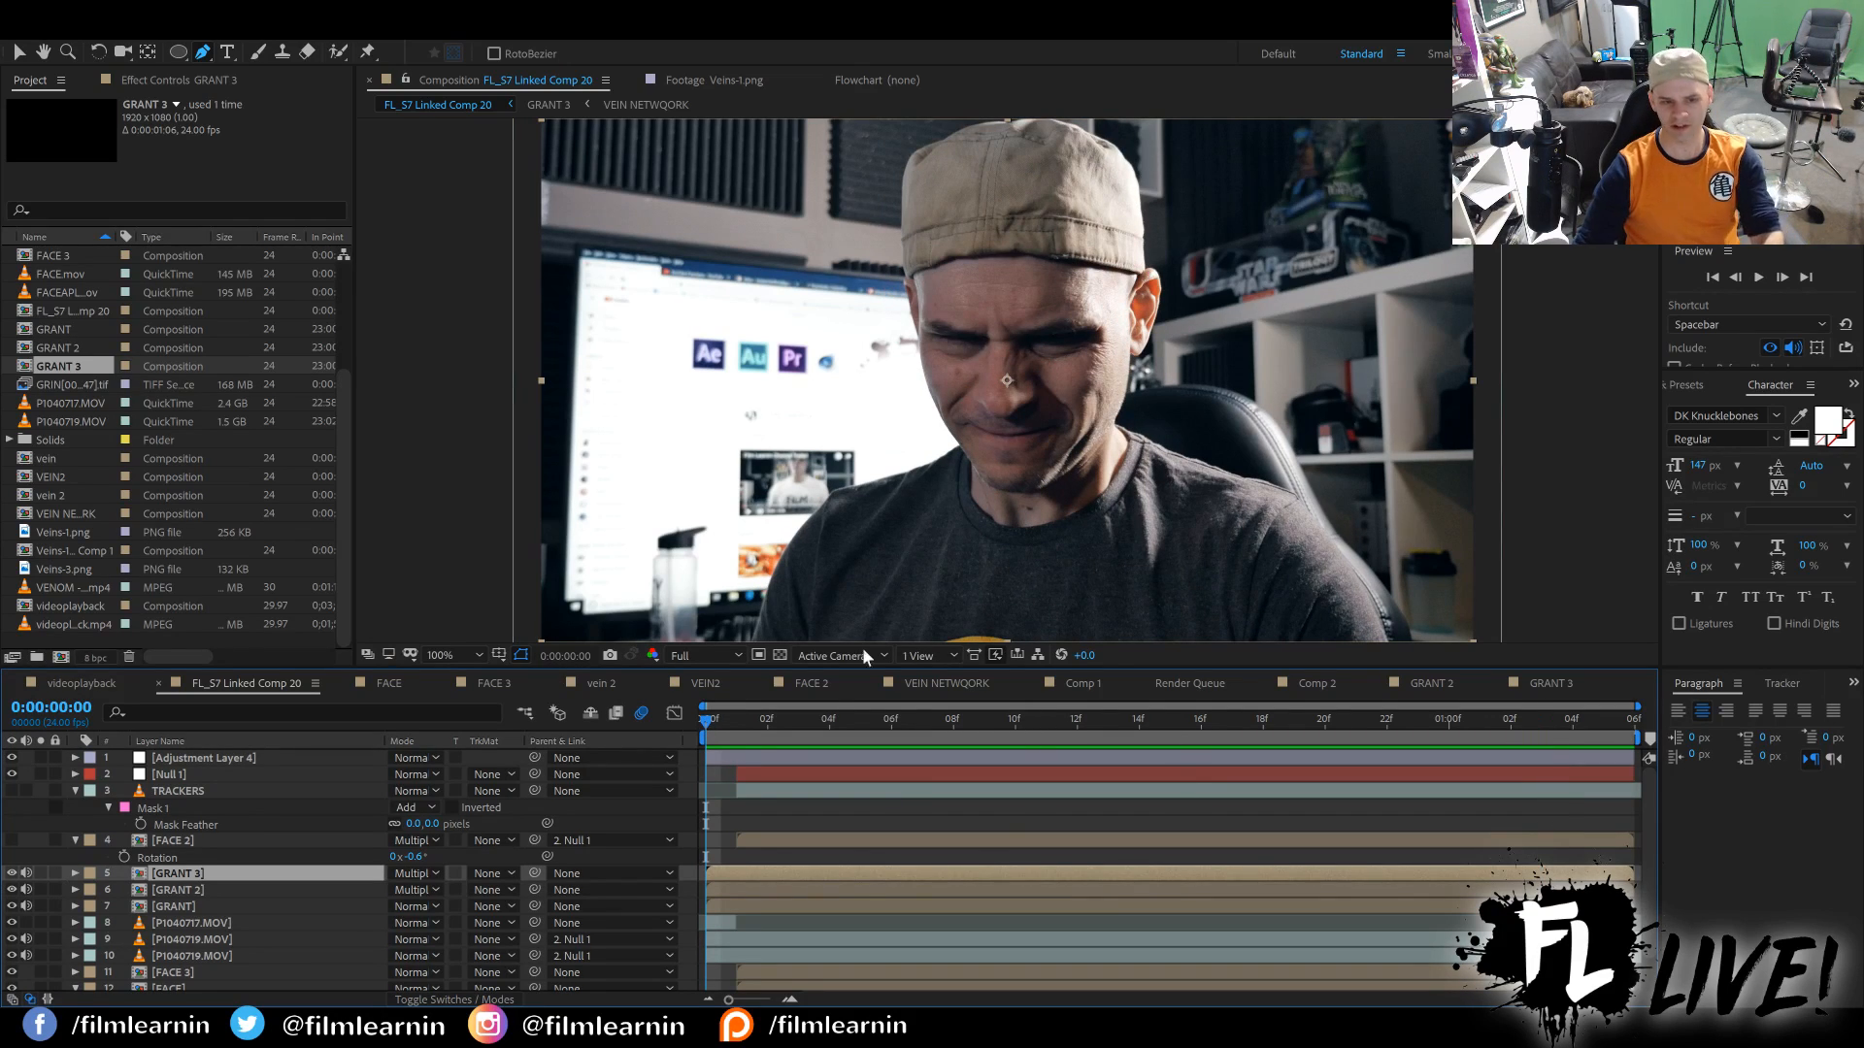
pyautogui.moveTo(714, 719); pyautogui.dragTo(697, 674)
pyautogui.press('space')
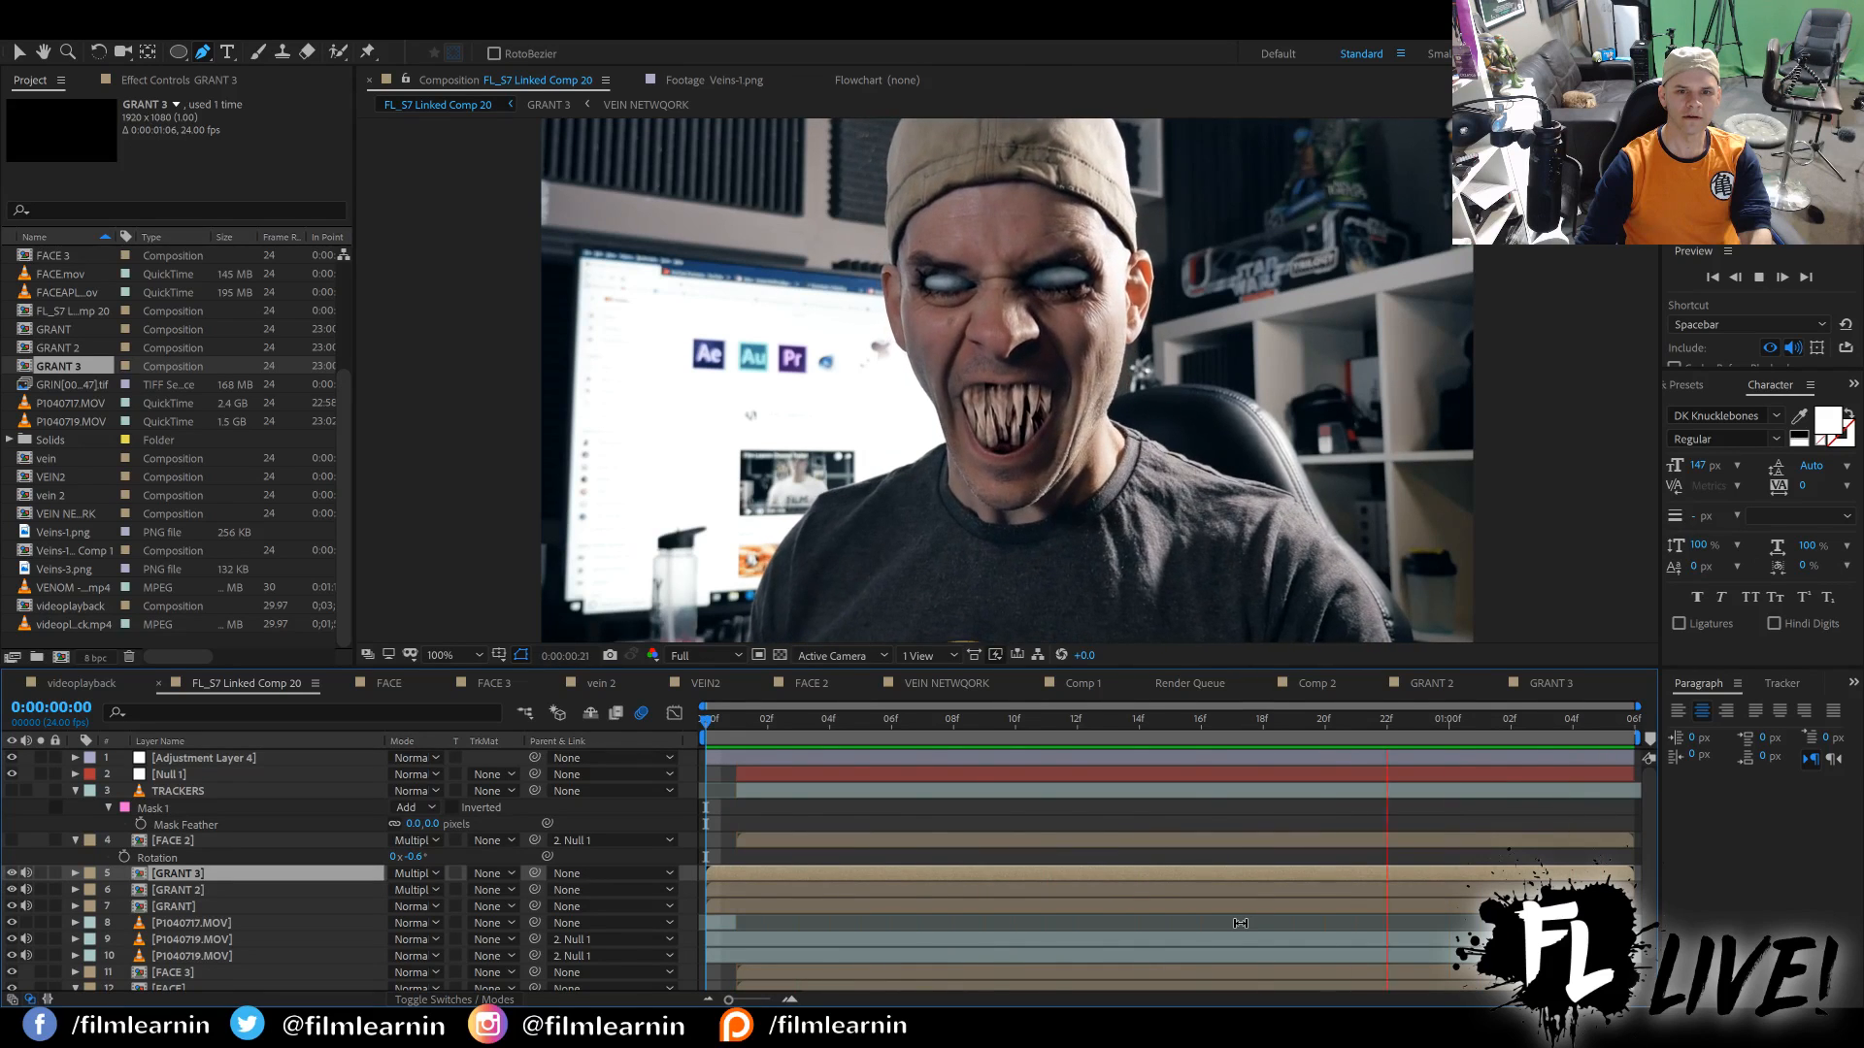
pyautogui.press('space')
pyautogui.press('.')
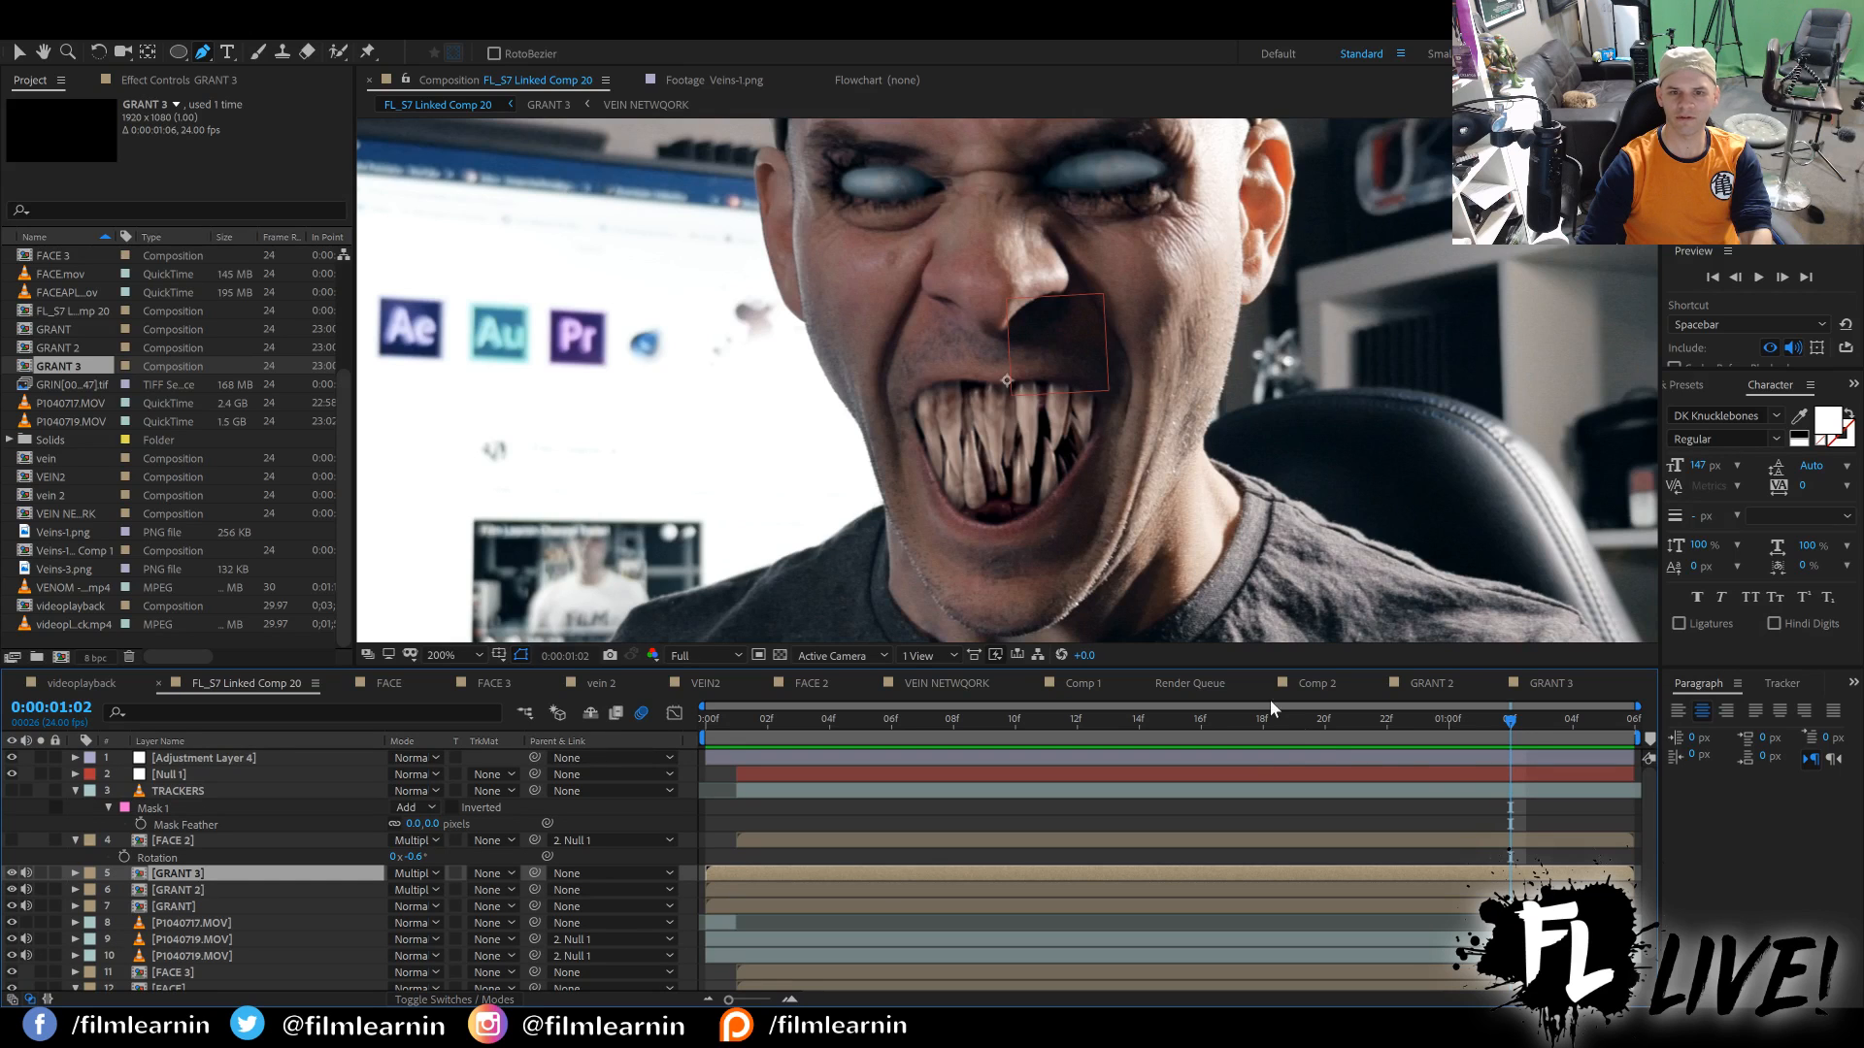
pyautogui.moveTo(1497, 718); pyautogui.dragTo(1327, 656)
pyautogui.press(',')
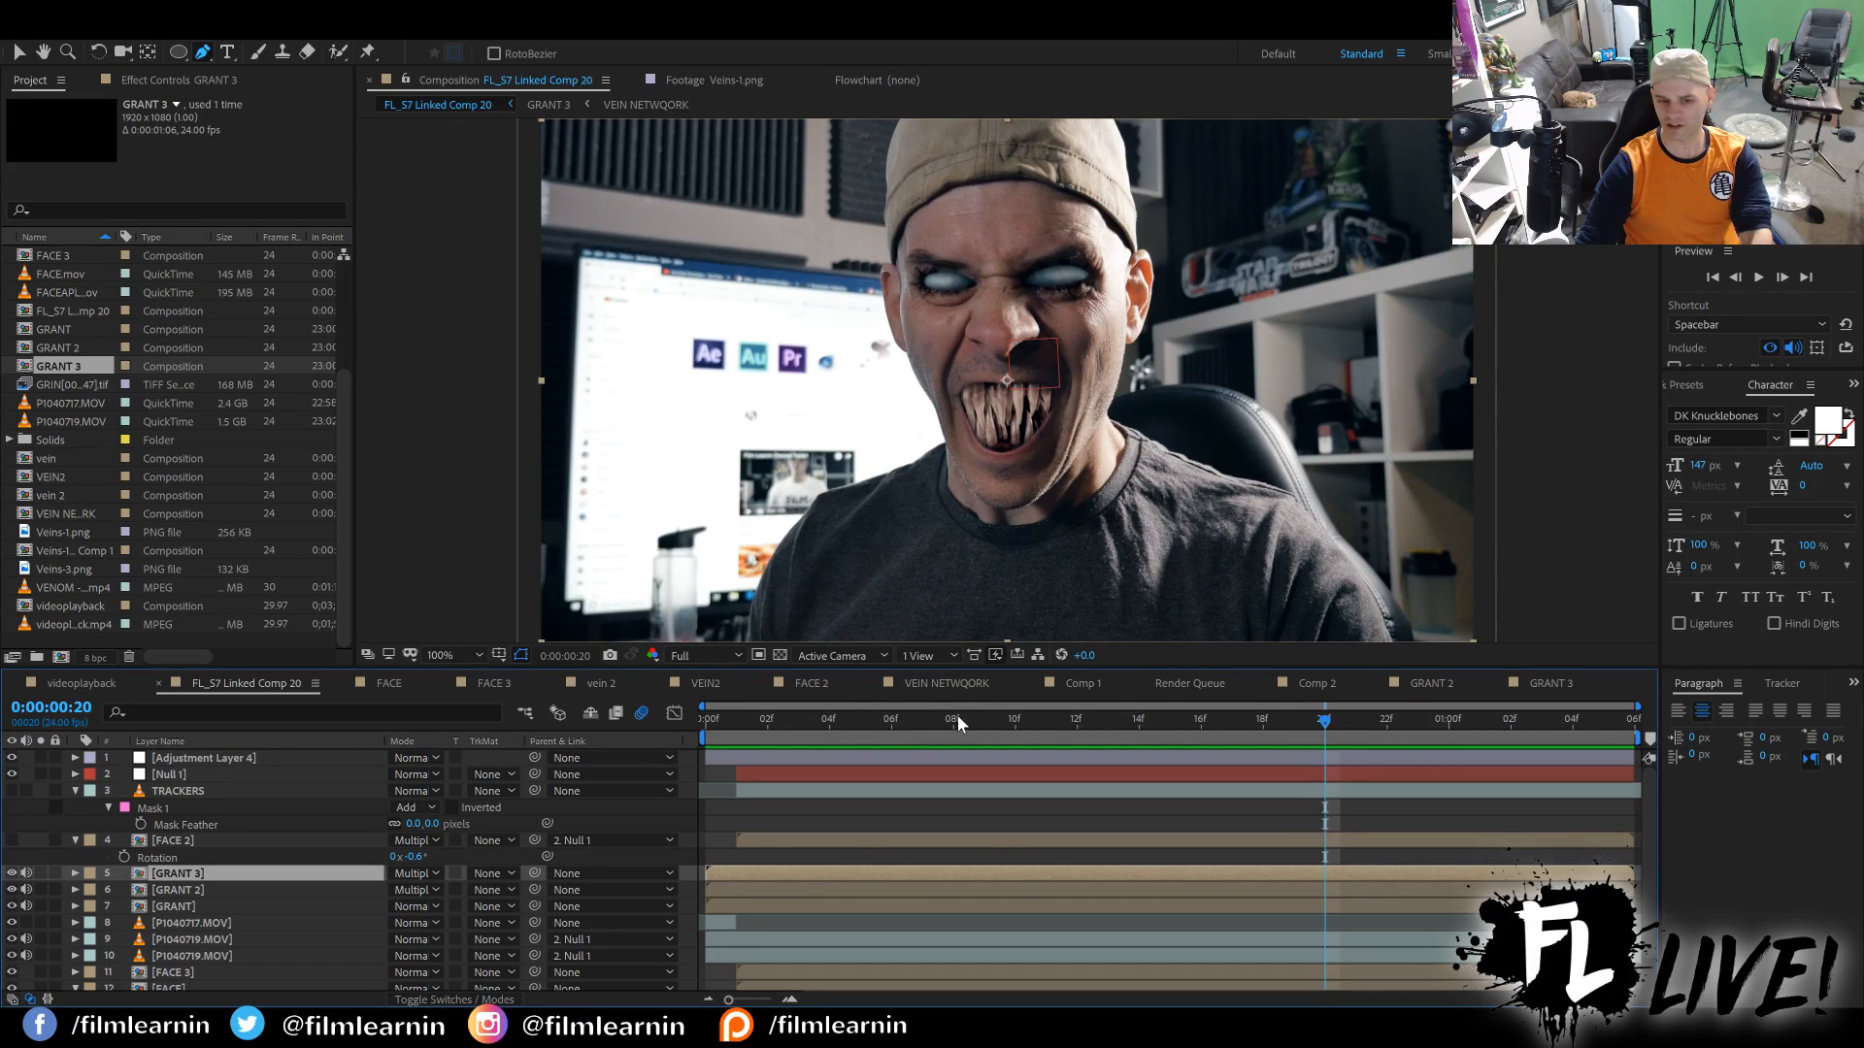
pyautogui.moveTo(728, 716); pyautogui.dragTo(1603, 749)
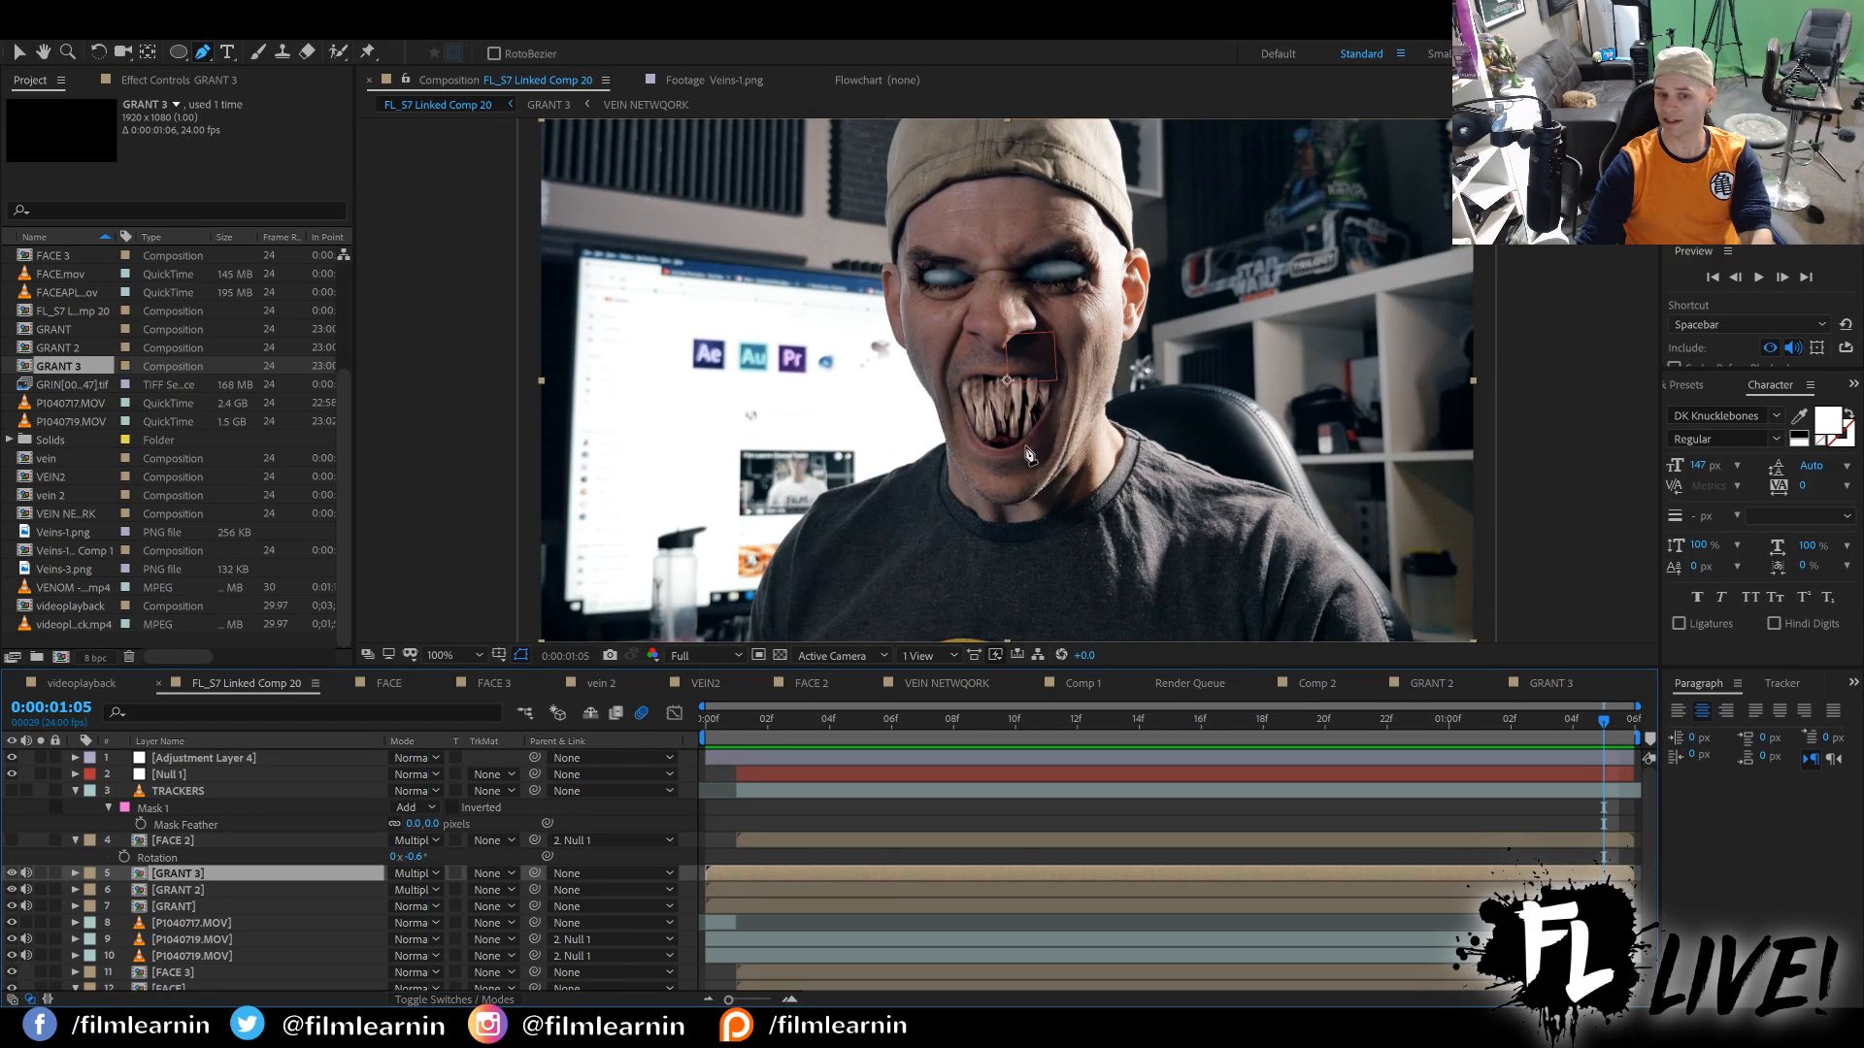
pyautogui.moveTo(1570, 728); pyautogui.dragTo(1229, 725)
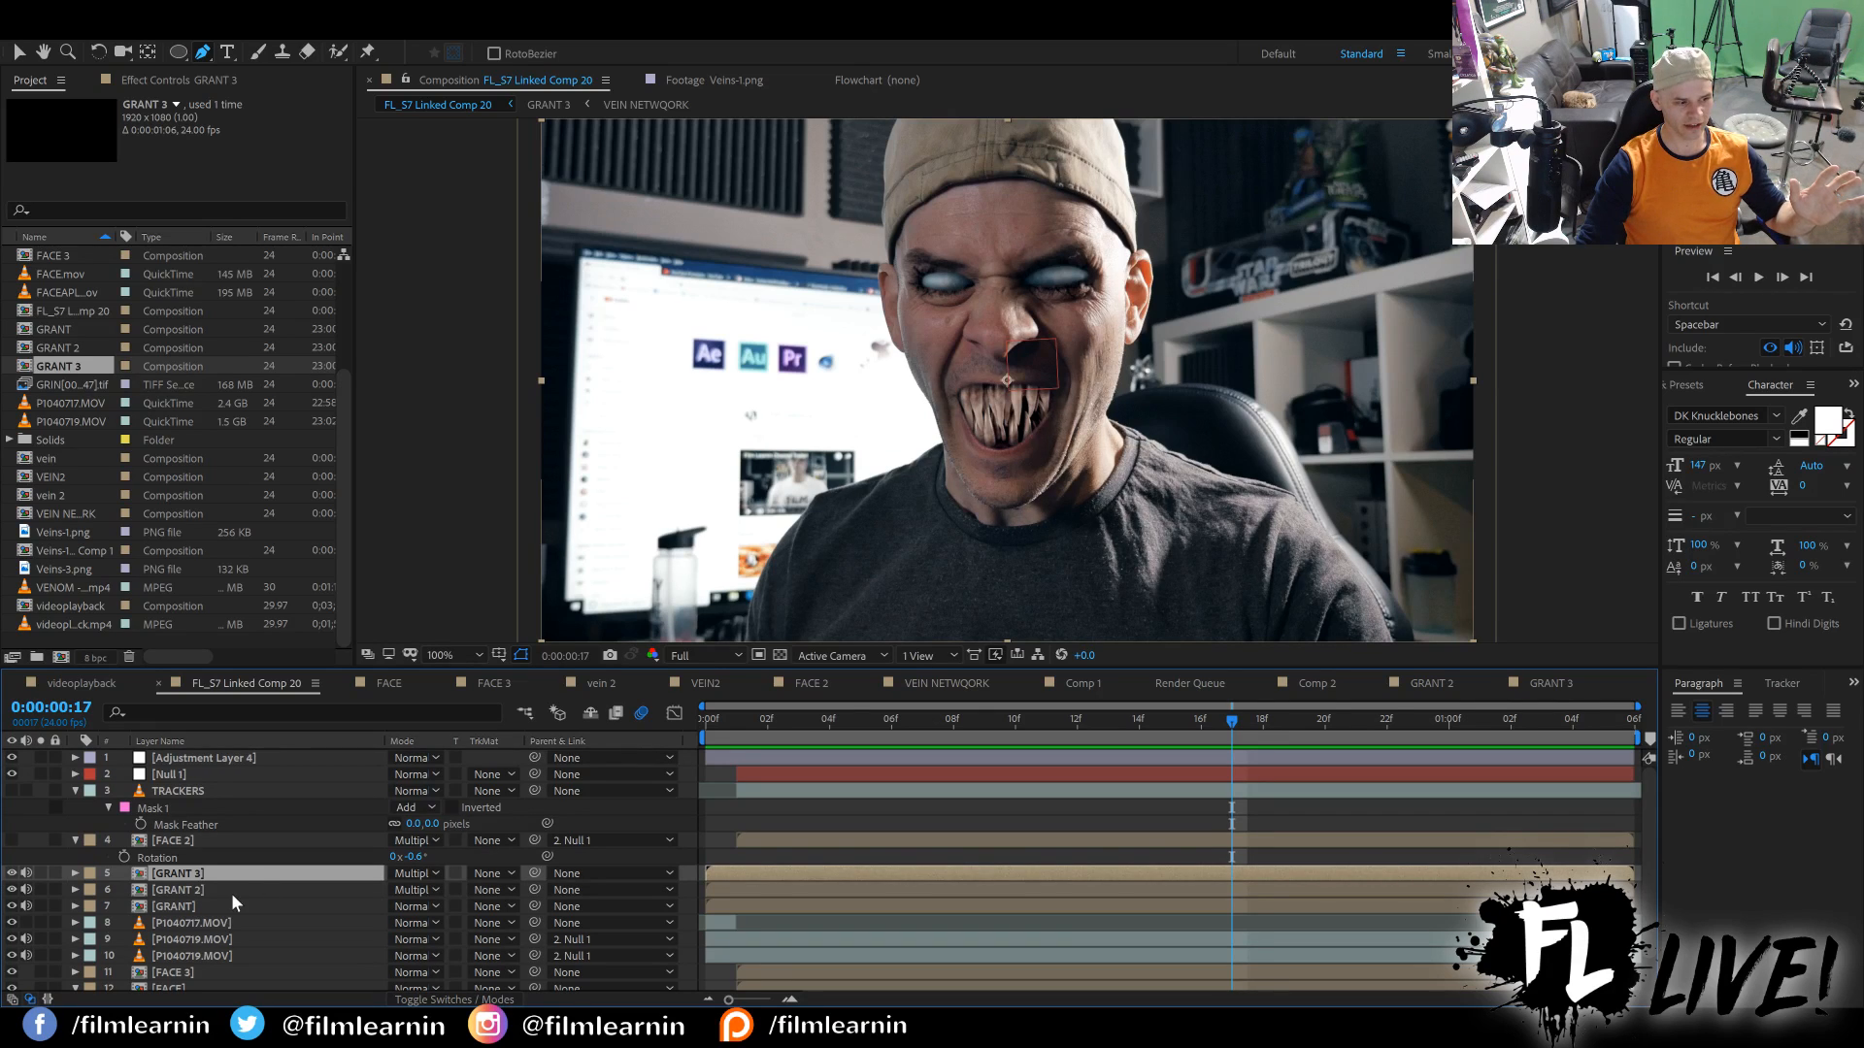
# Solo the GRANT layer and show the transparency grid to inspect the eye and mouth cutouts.
pyautogui.click(151, 904)
pyautogui.click(41, 904)
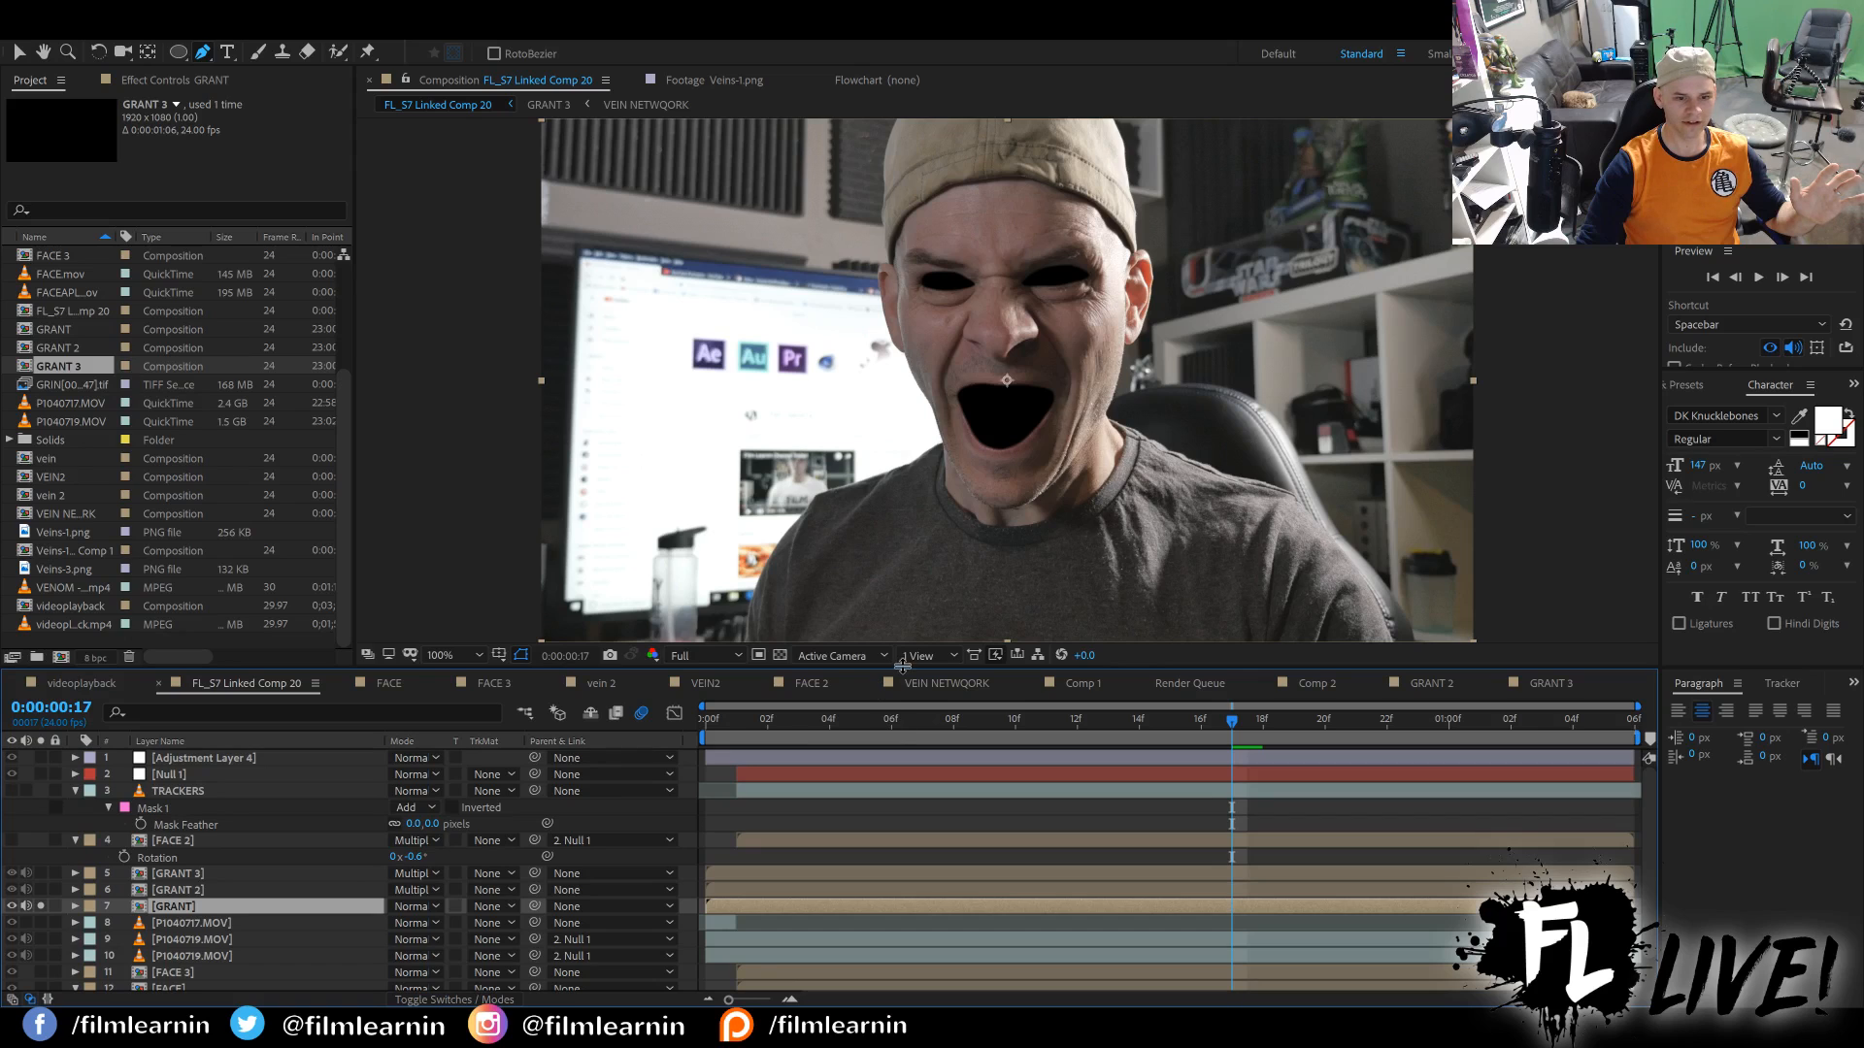
pyautogui.click(780, 655)
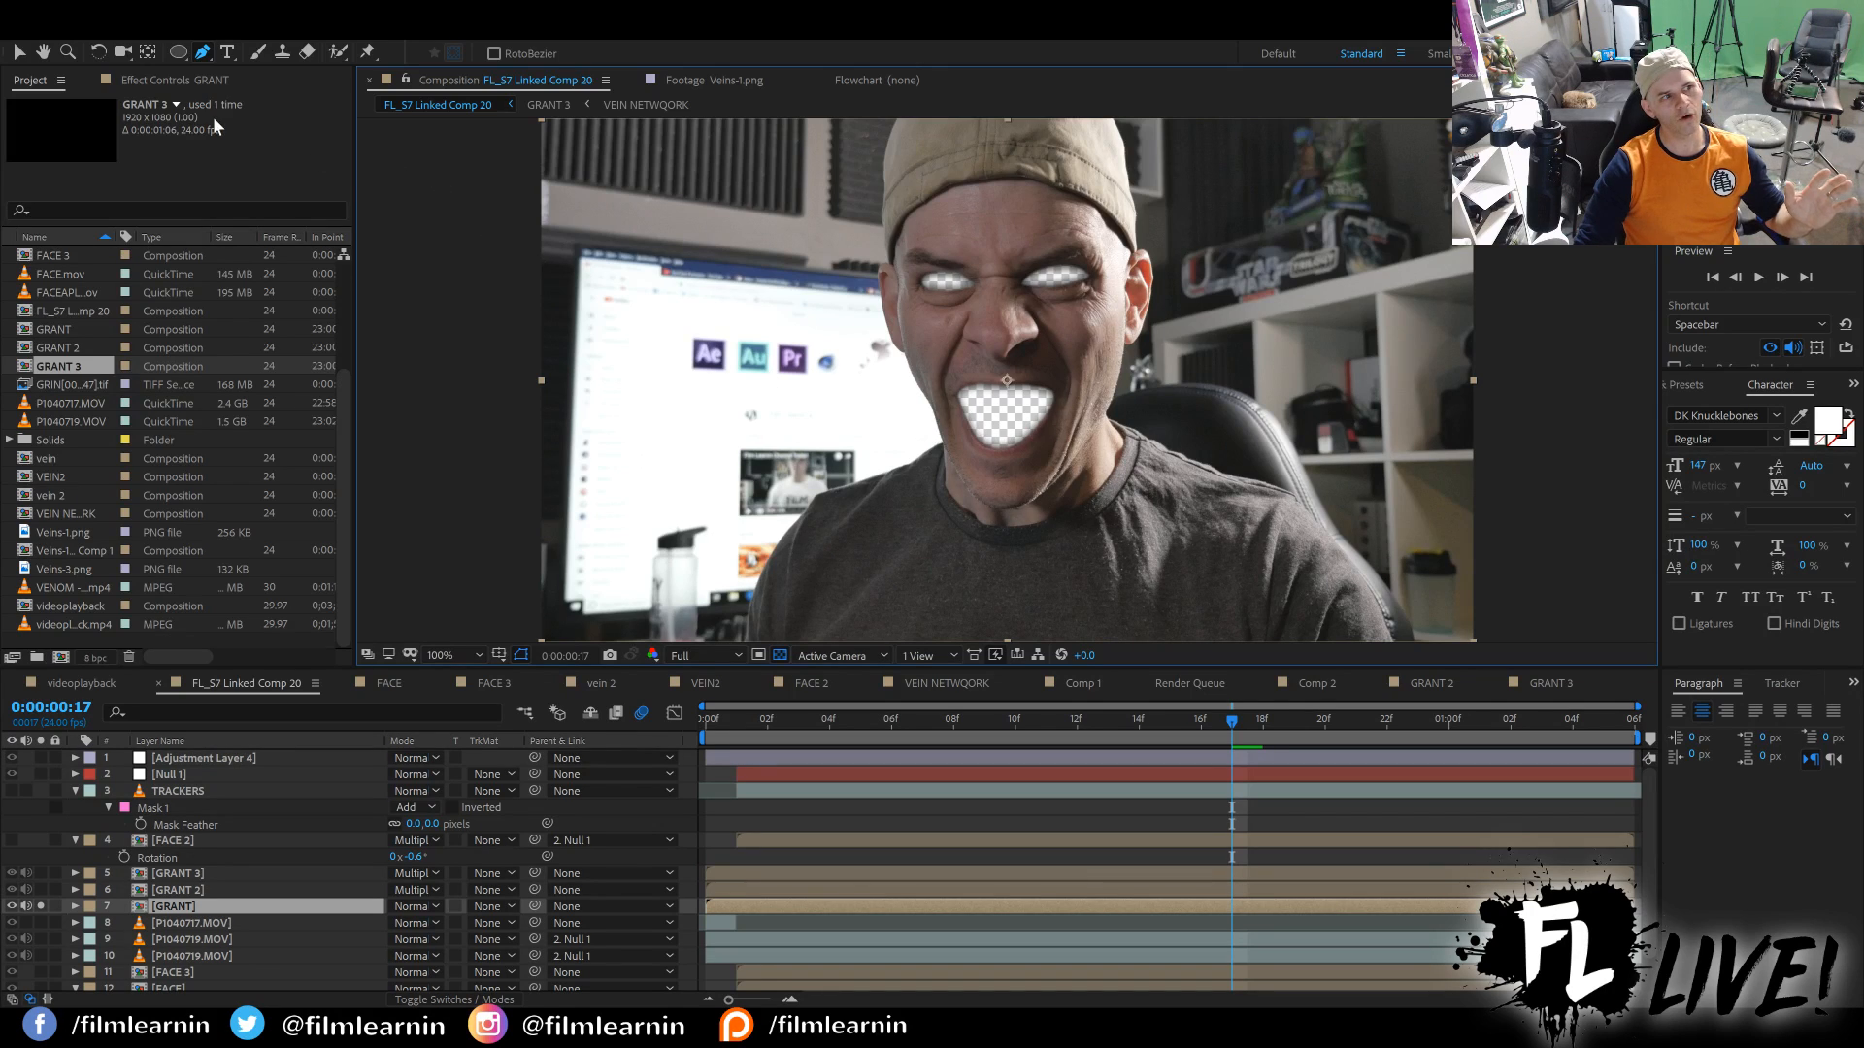
# Open the GRANT precomp and examine the Mocha Pro, MOUTH, RIGHT EYE, LEFT EYE and Drop Shadow effects on P1040717.MOV.
pyautogui.click(178, 78)
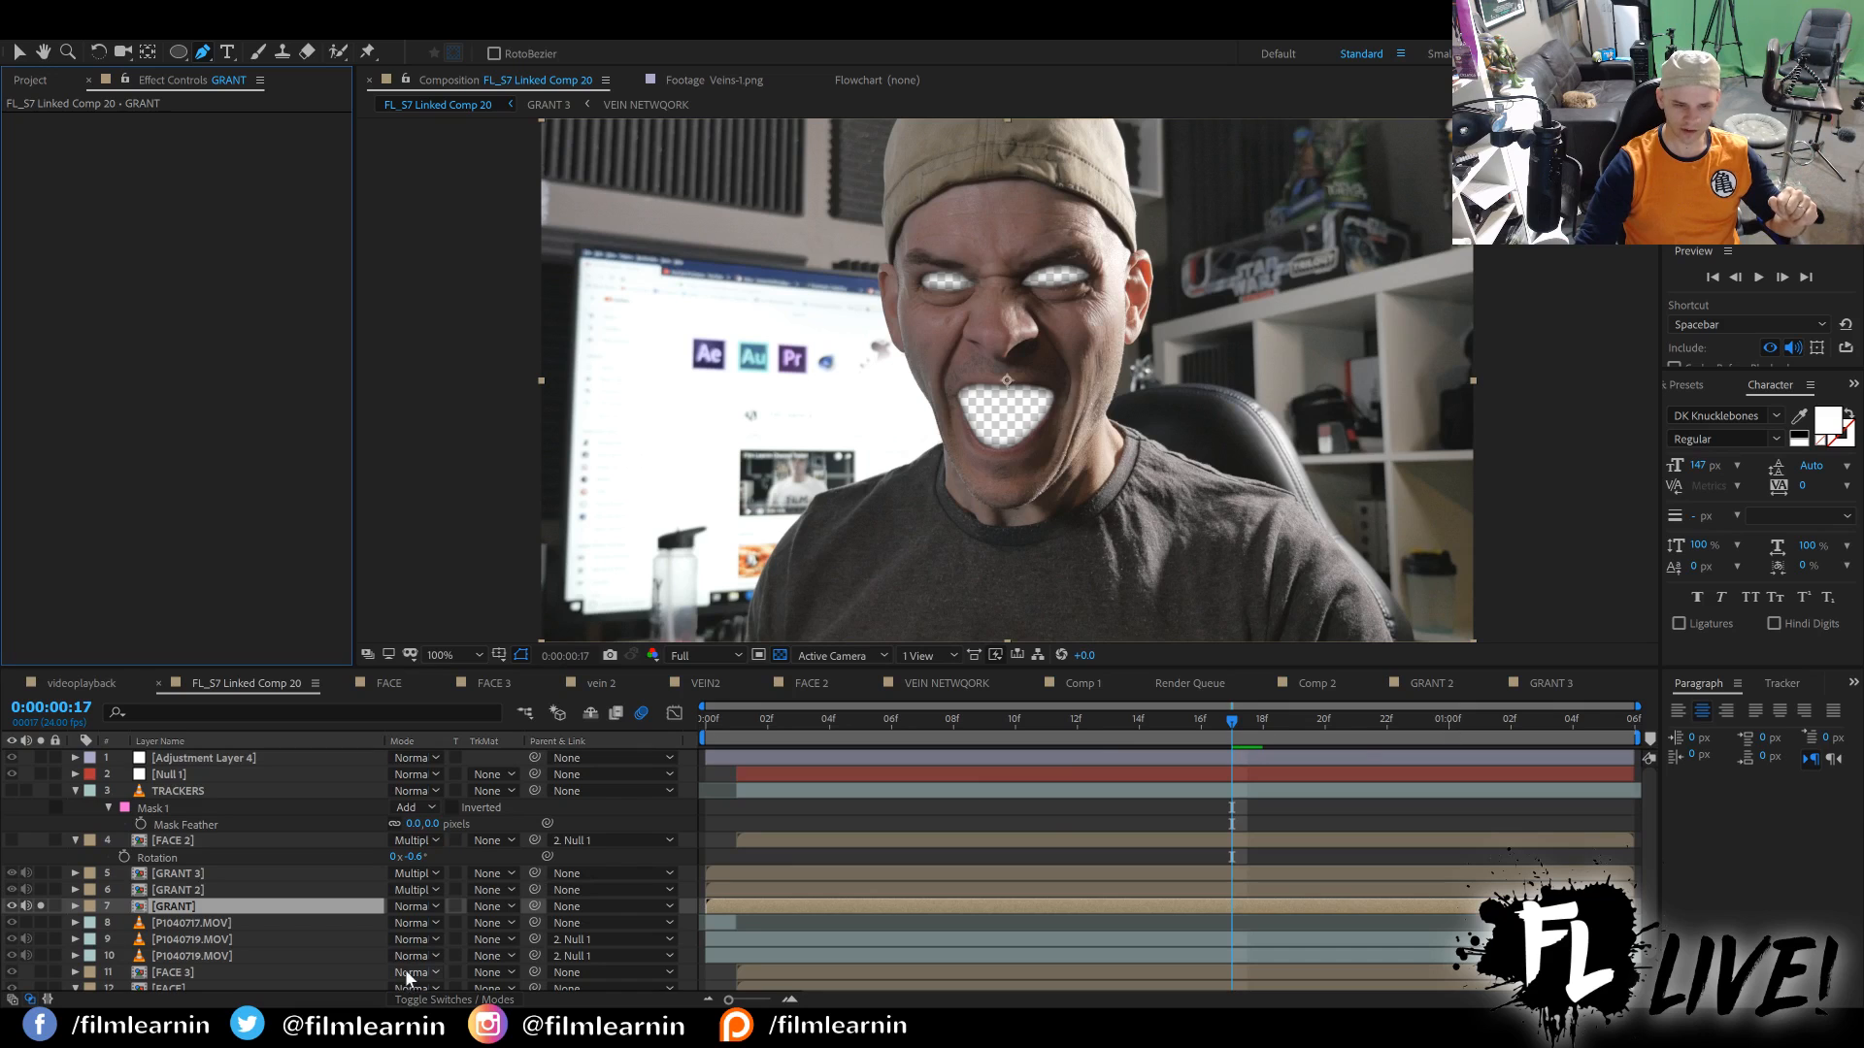
pyautogui.doubleClick(178, 907)
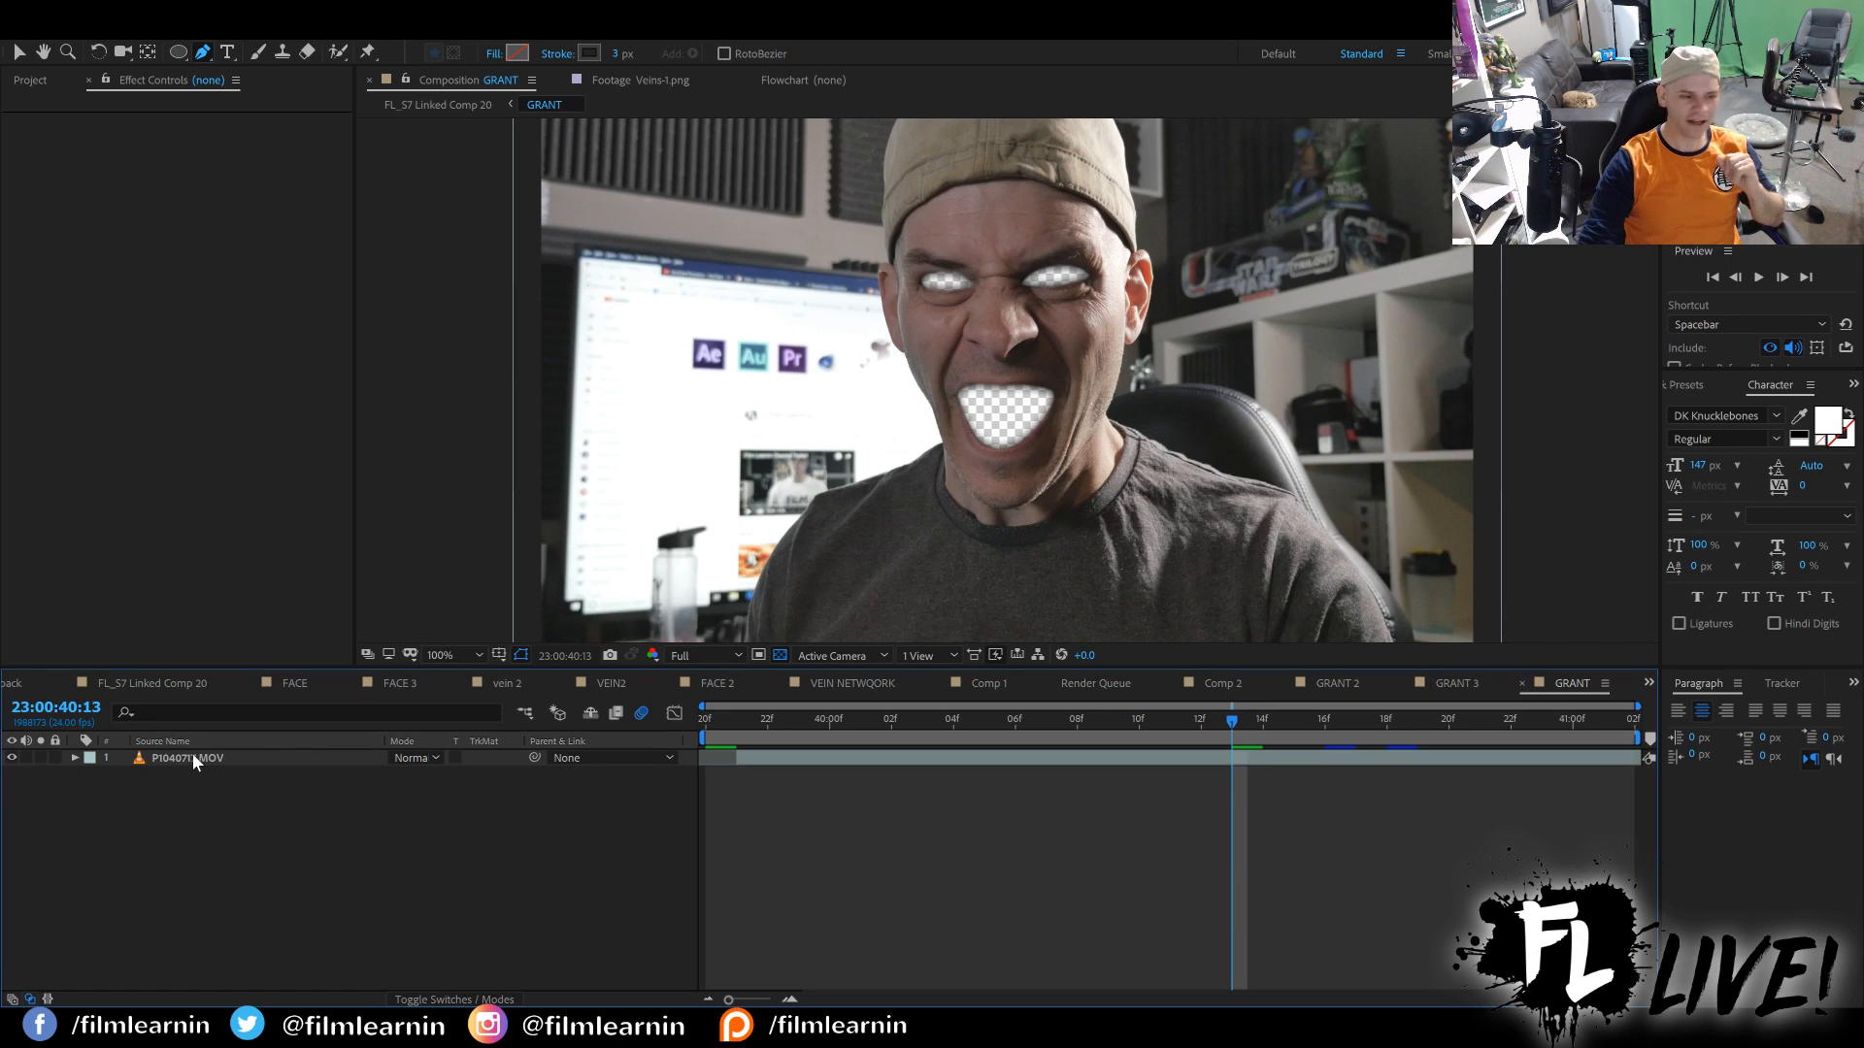
pyautogui.click(193, 758)
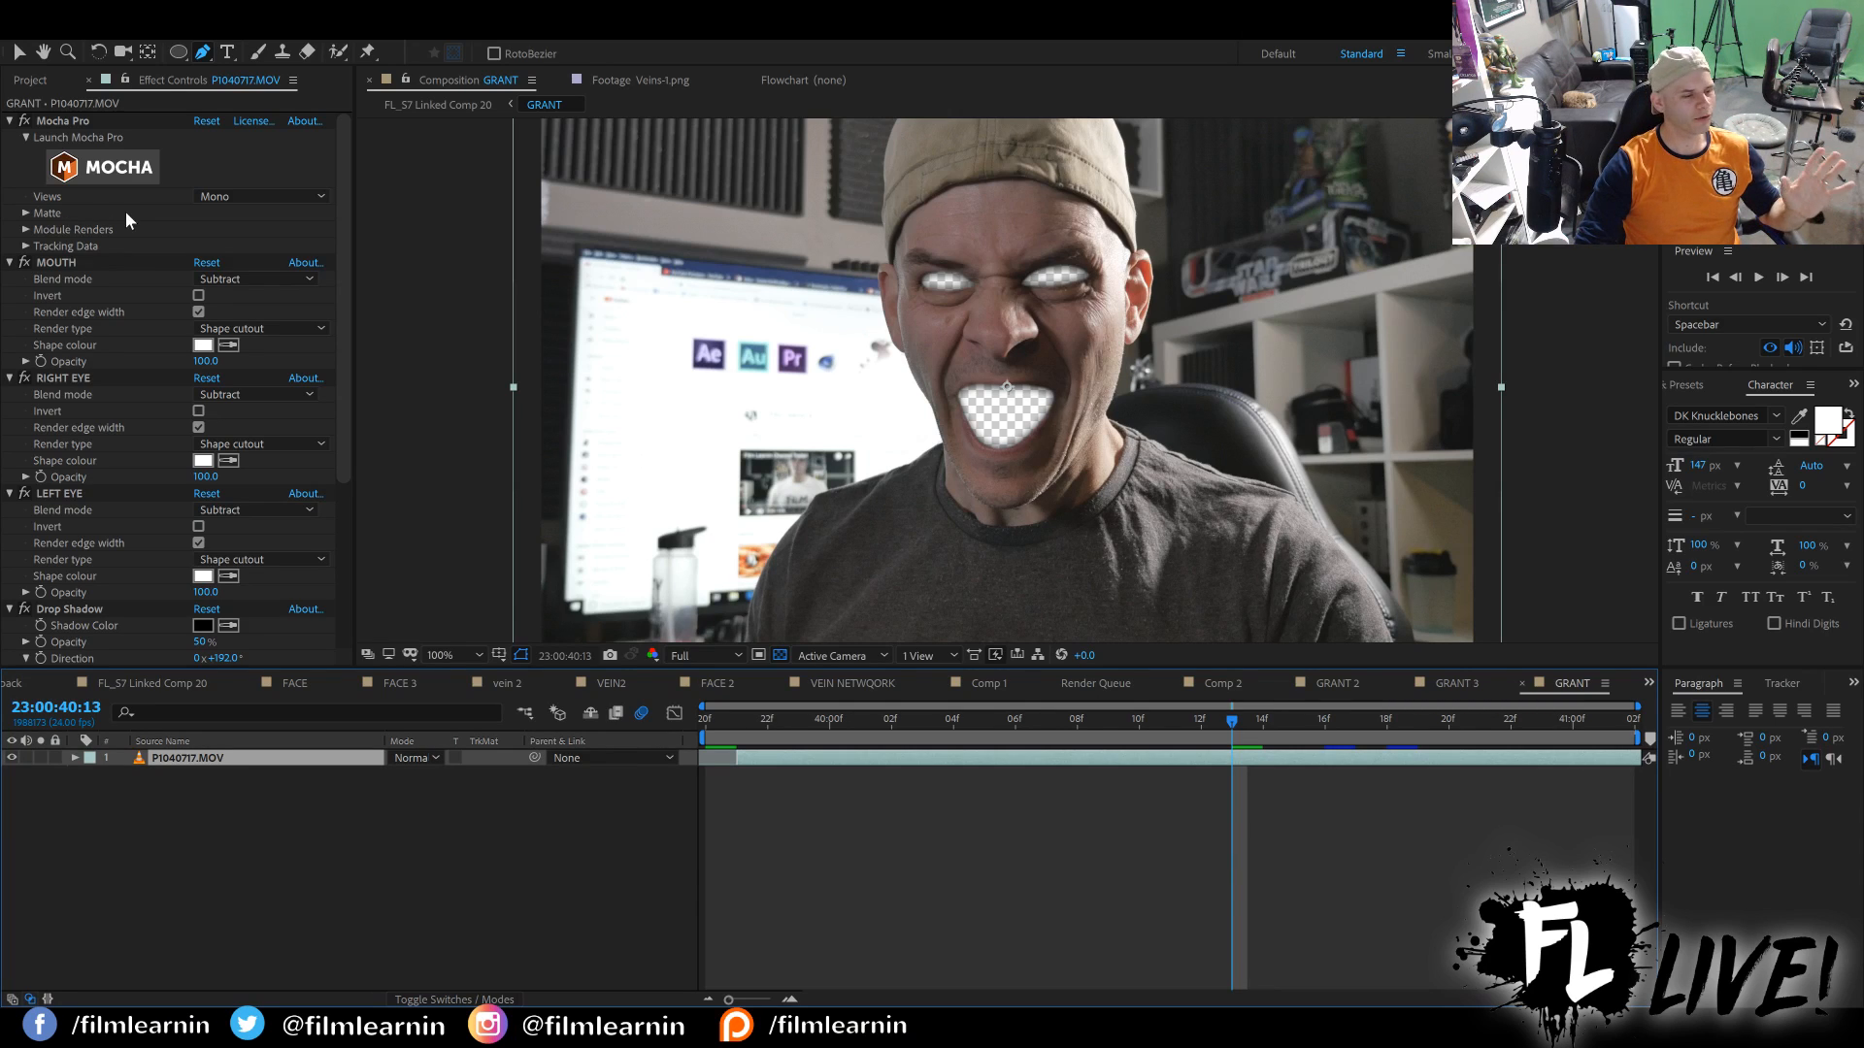
pyautogui.click(53, 262)
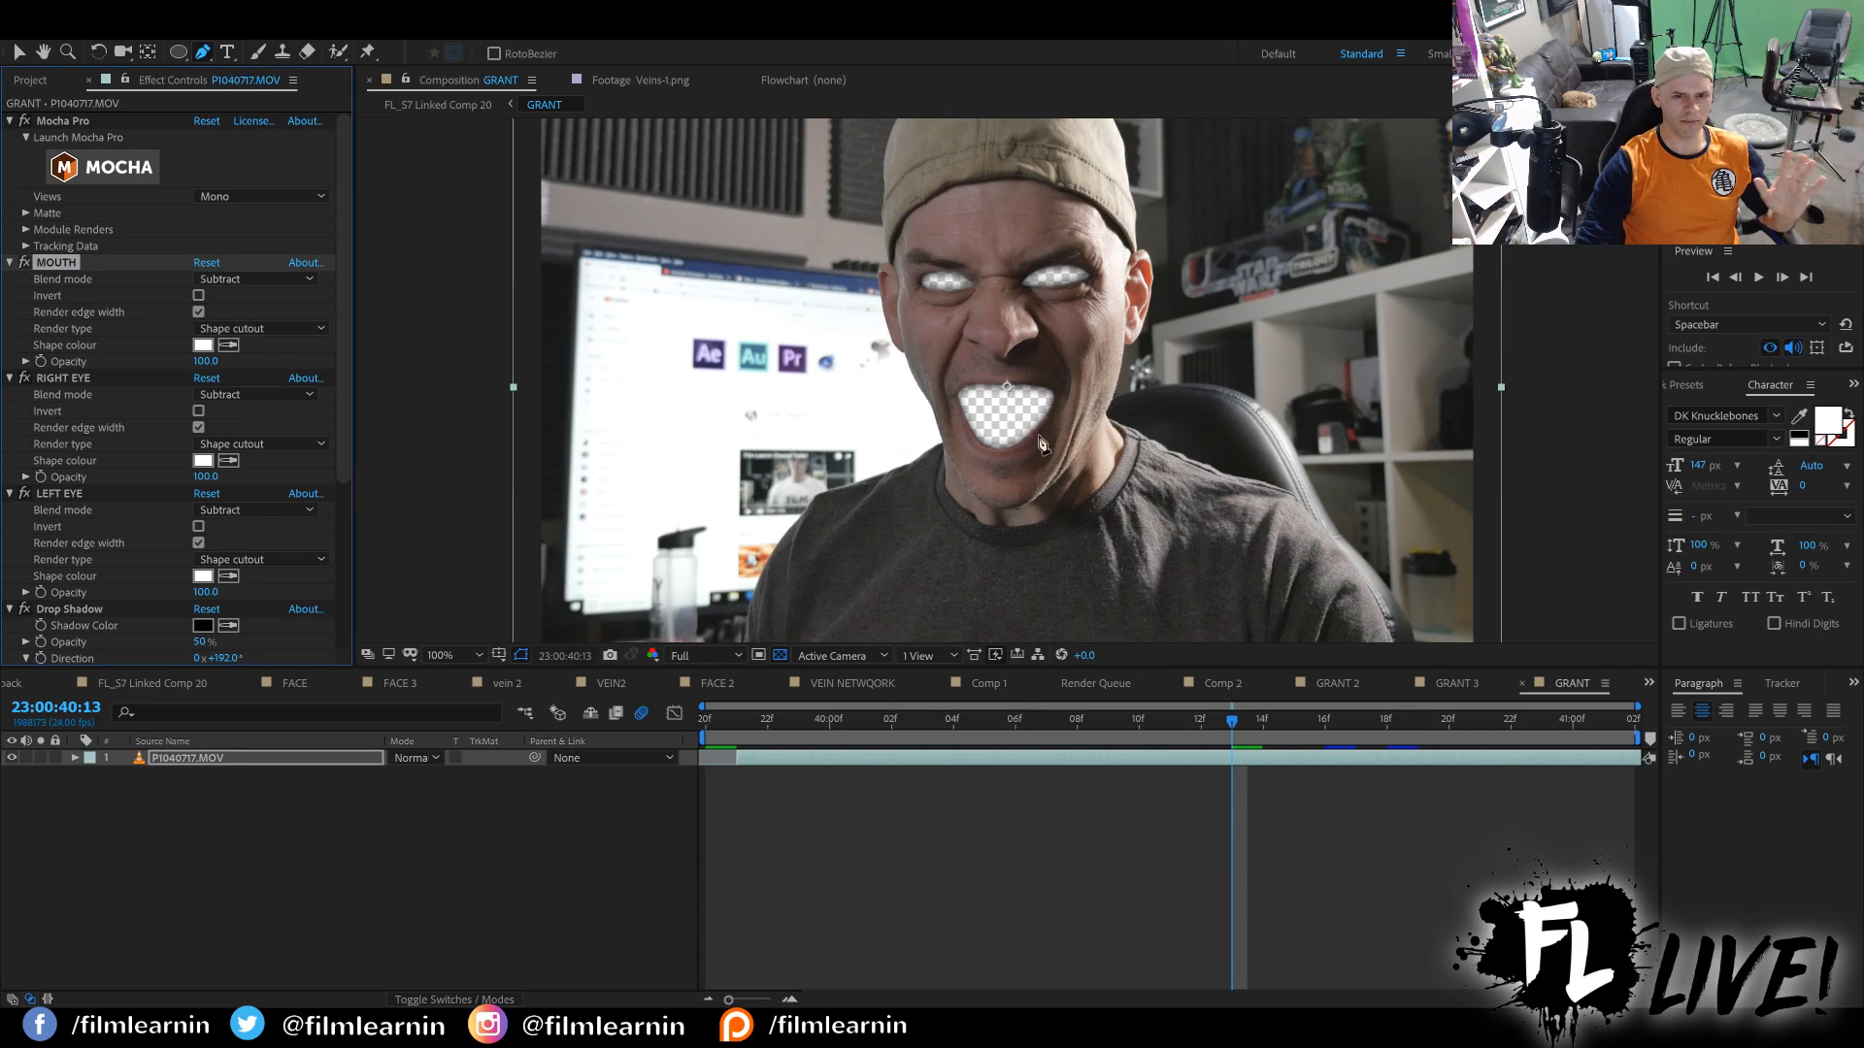
pyautogui.click(61, 378)
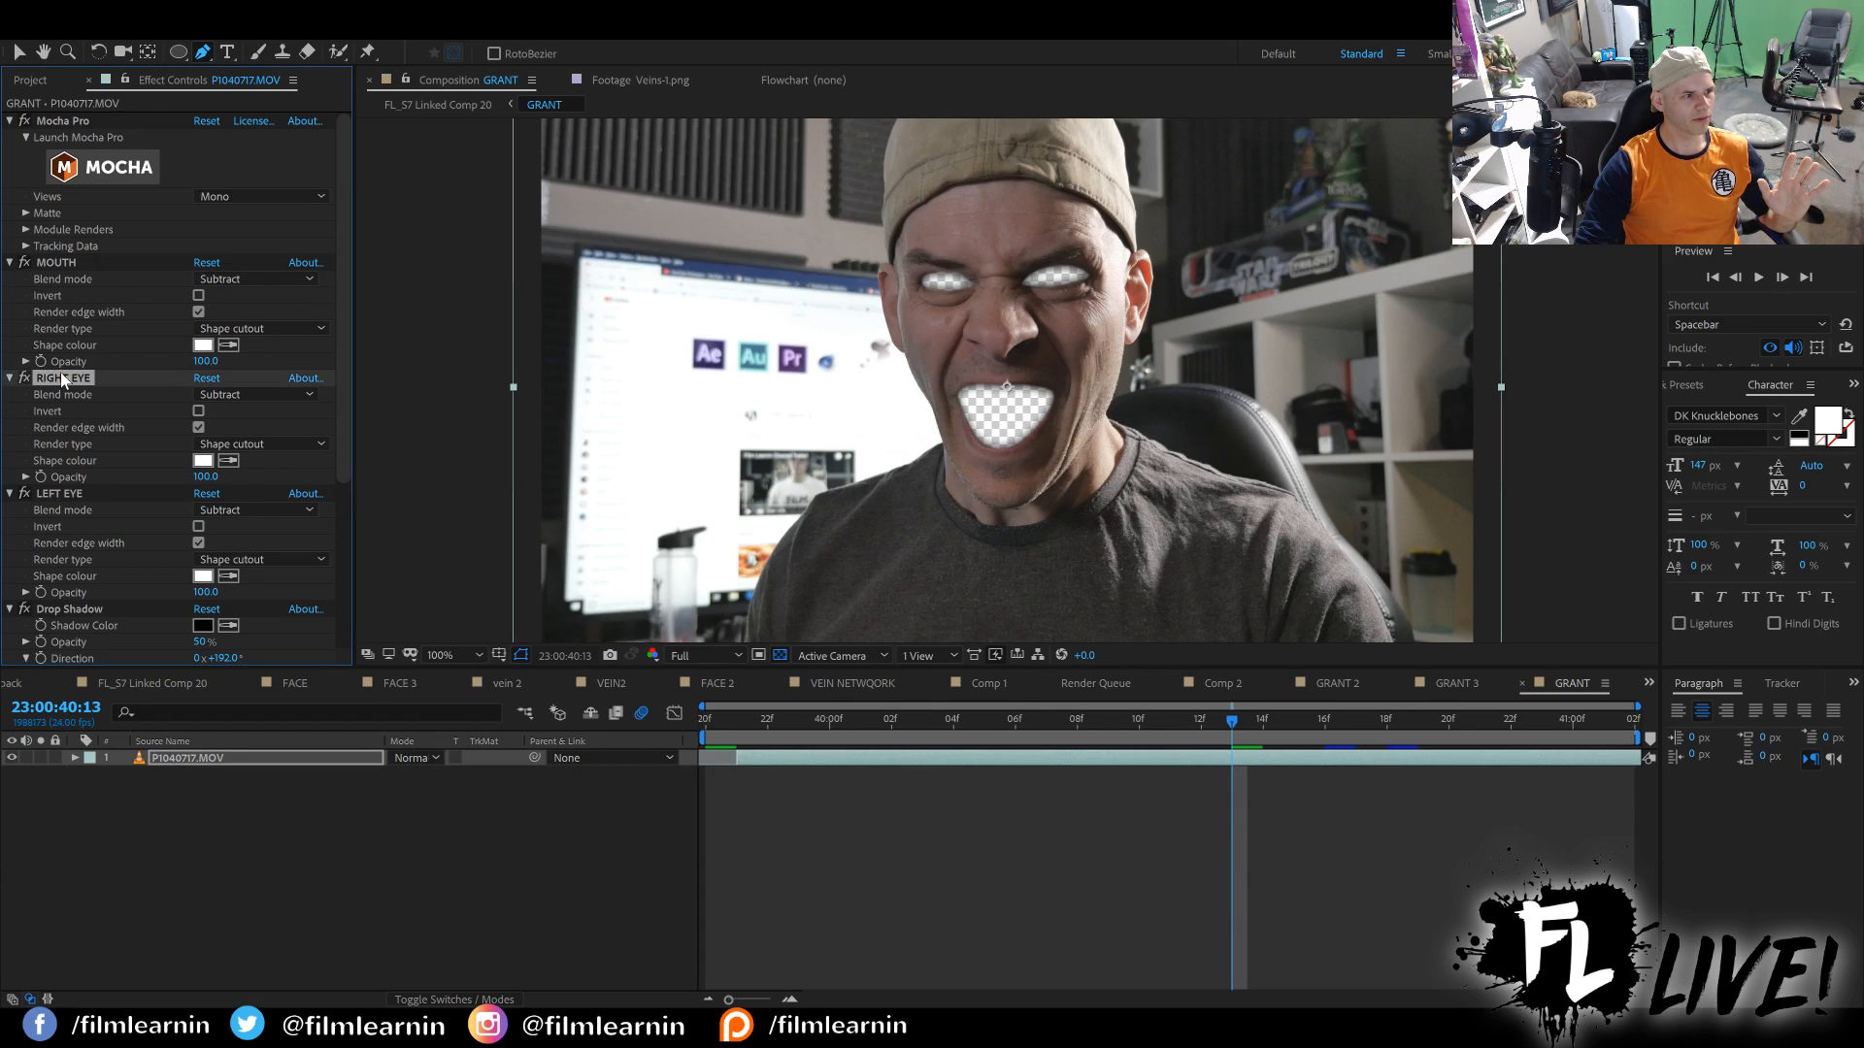
pyautogui.click(63, 488)
pyautogui.scroll(-2, 78, 533)
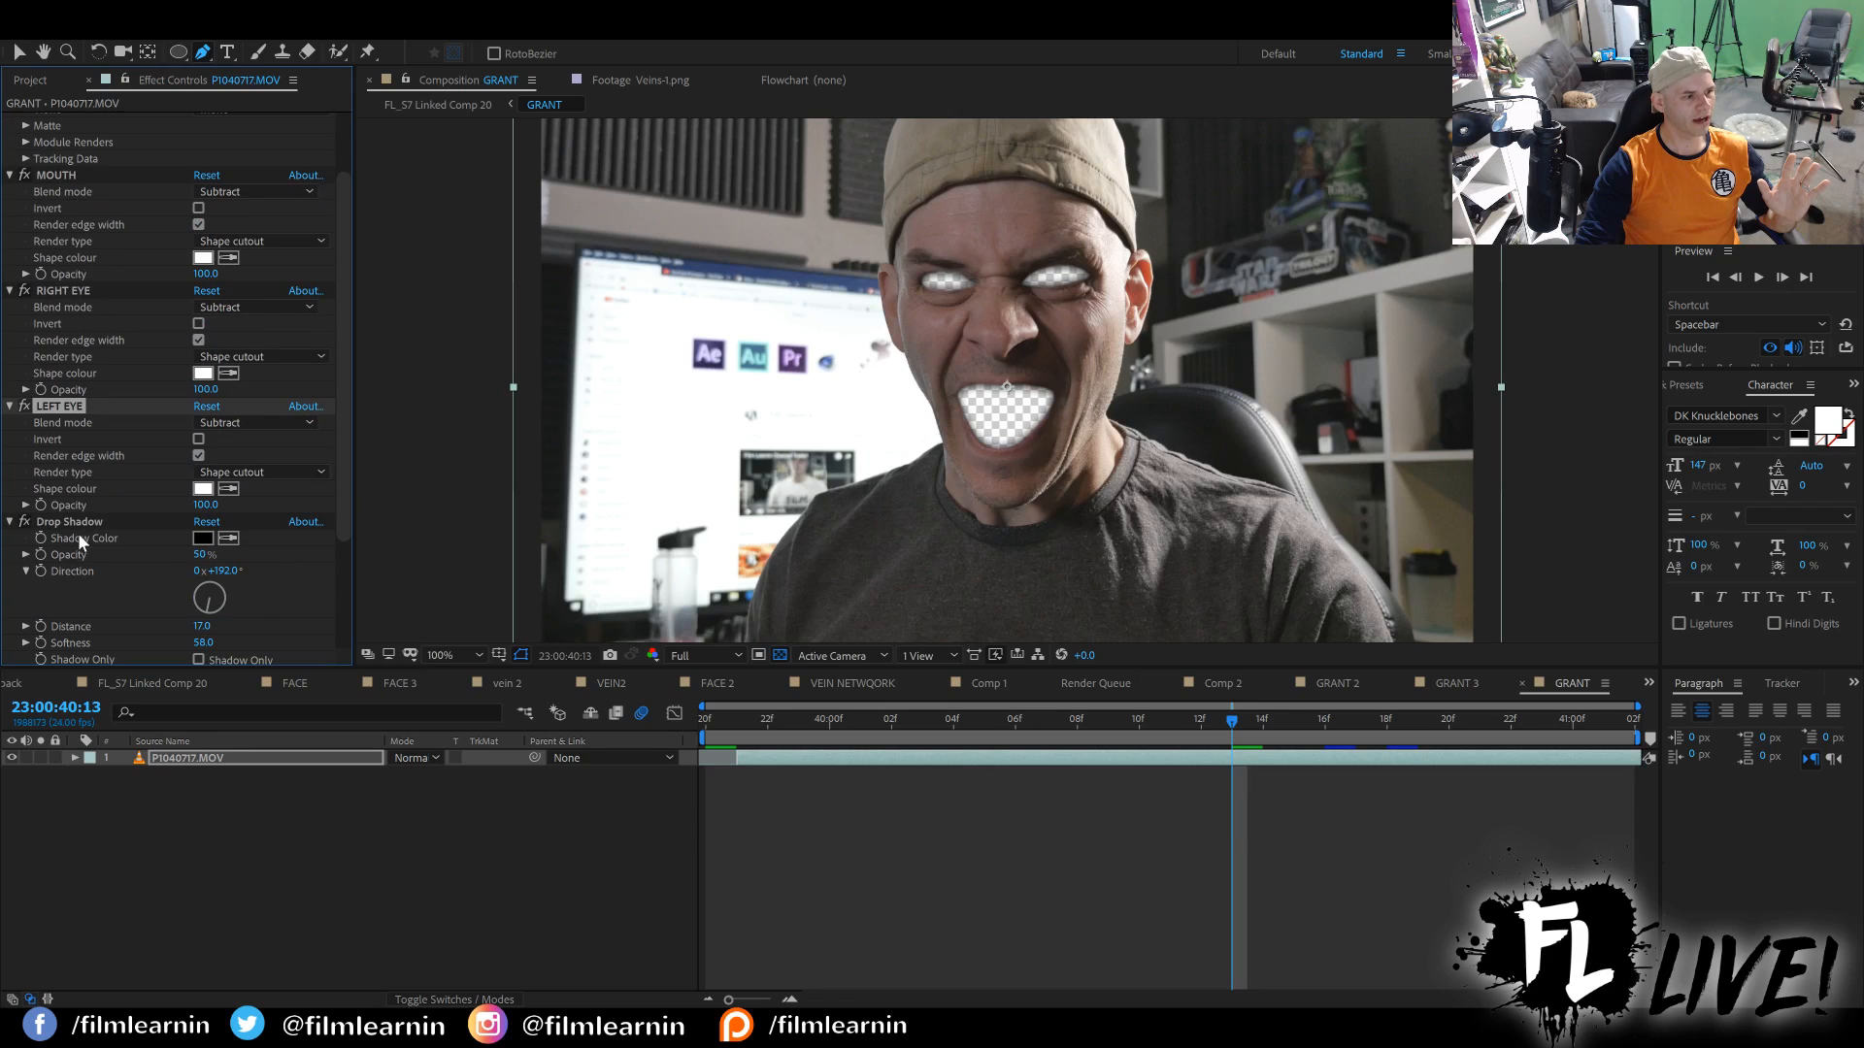
pyautogui.scroll(-3, 123, 510)
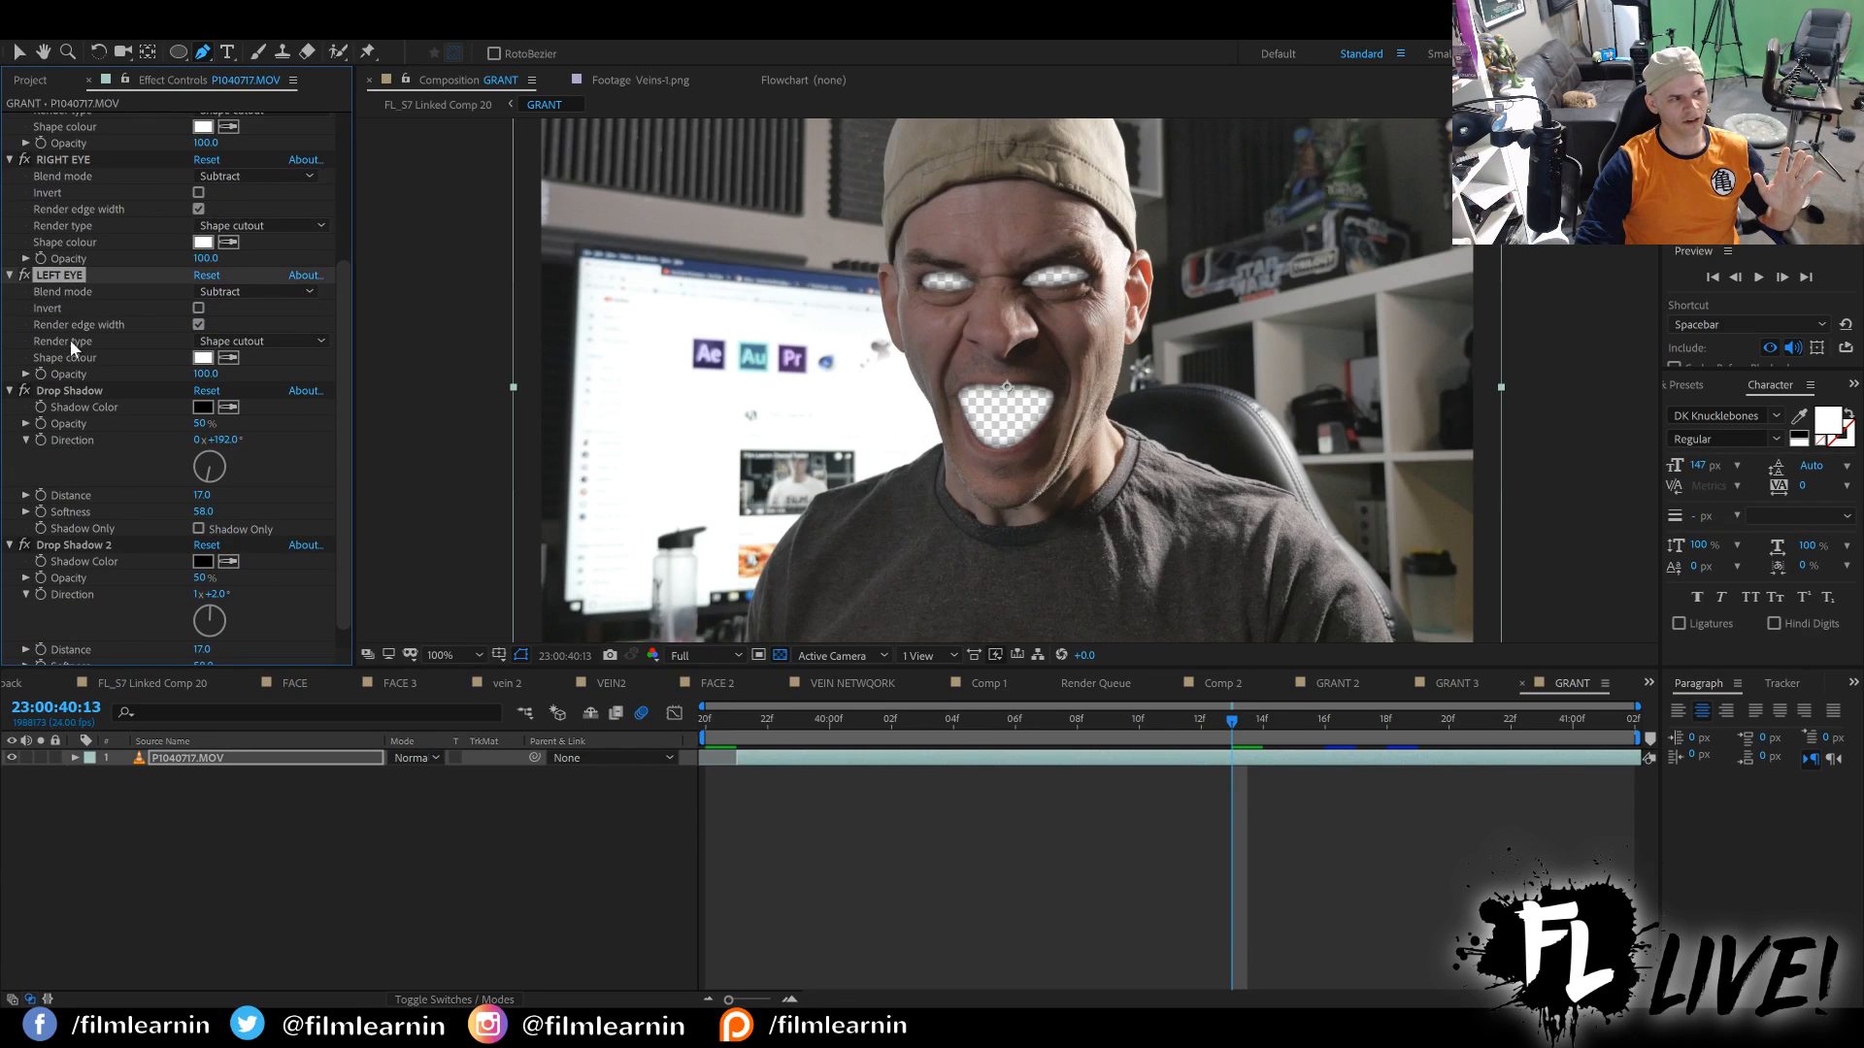
pyautogui.click(78, 393)
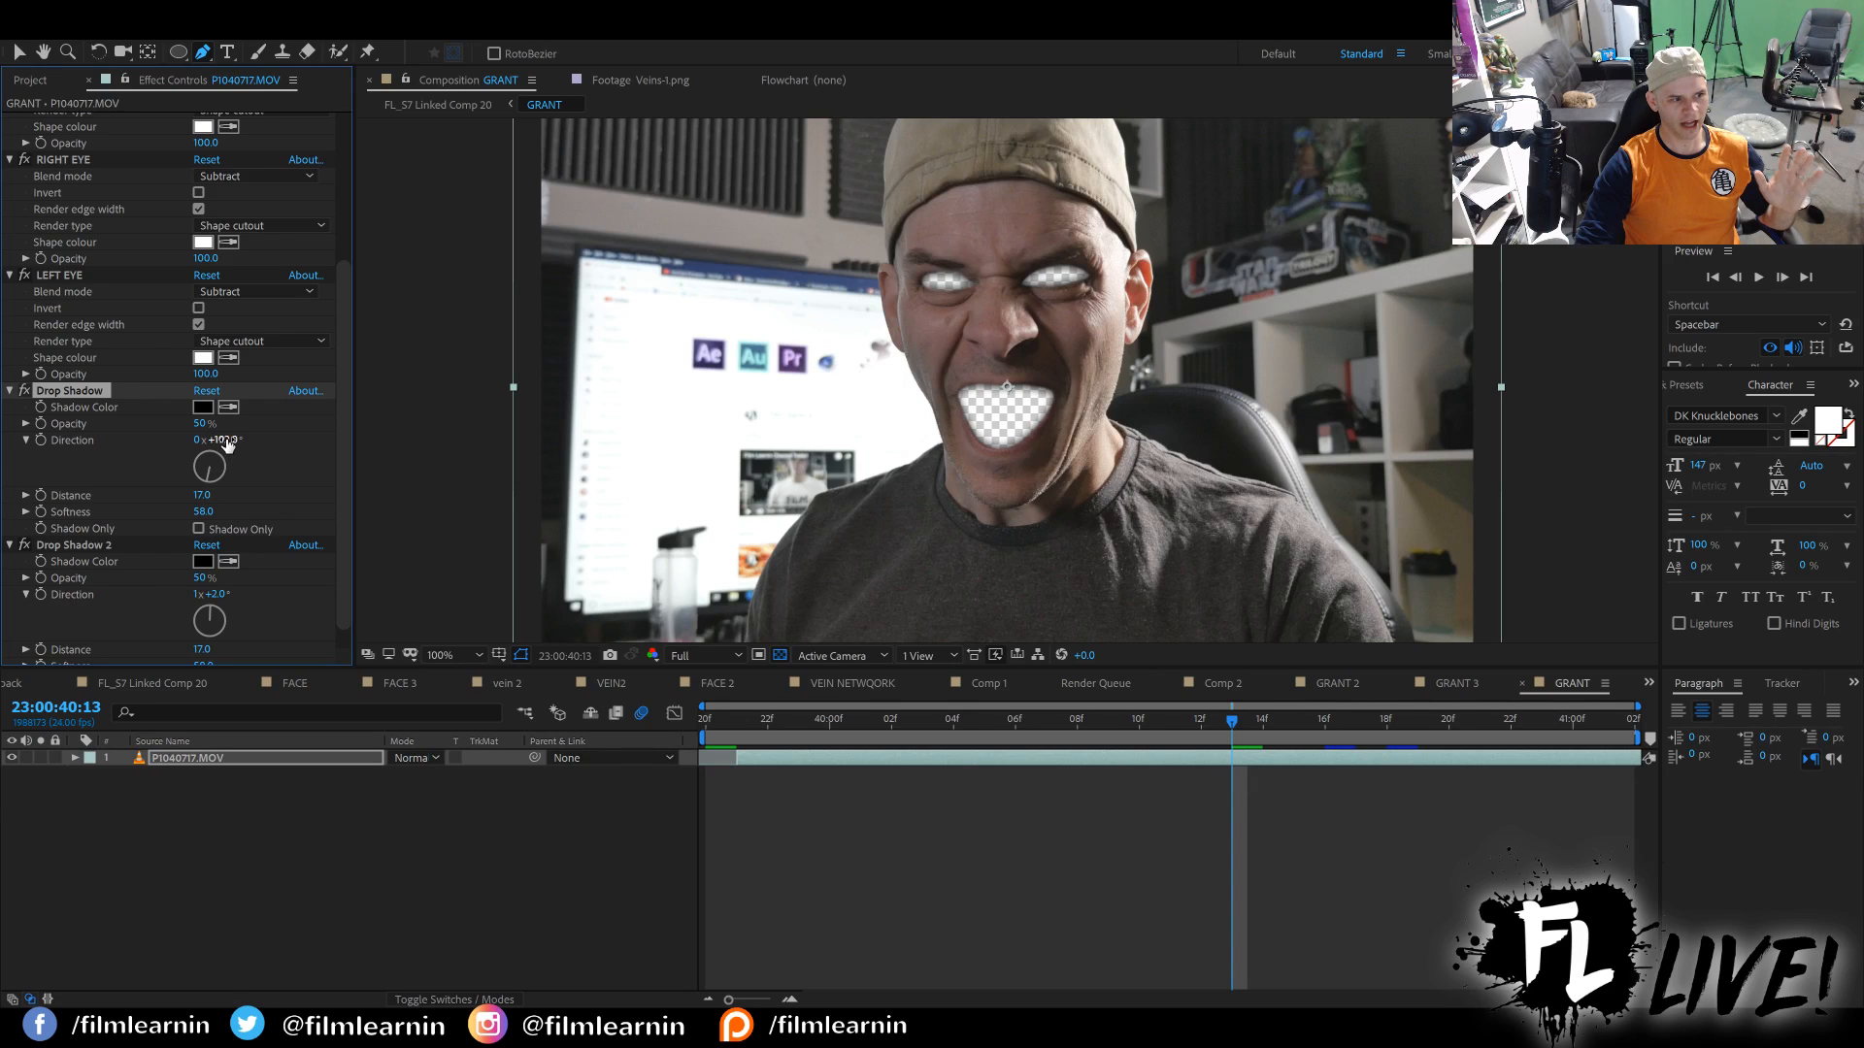
pyautogui.scroll(-1, 240, 600)
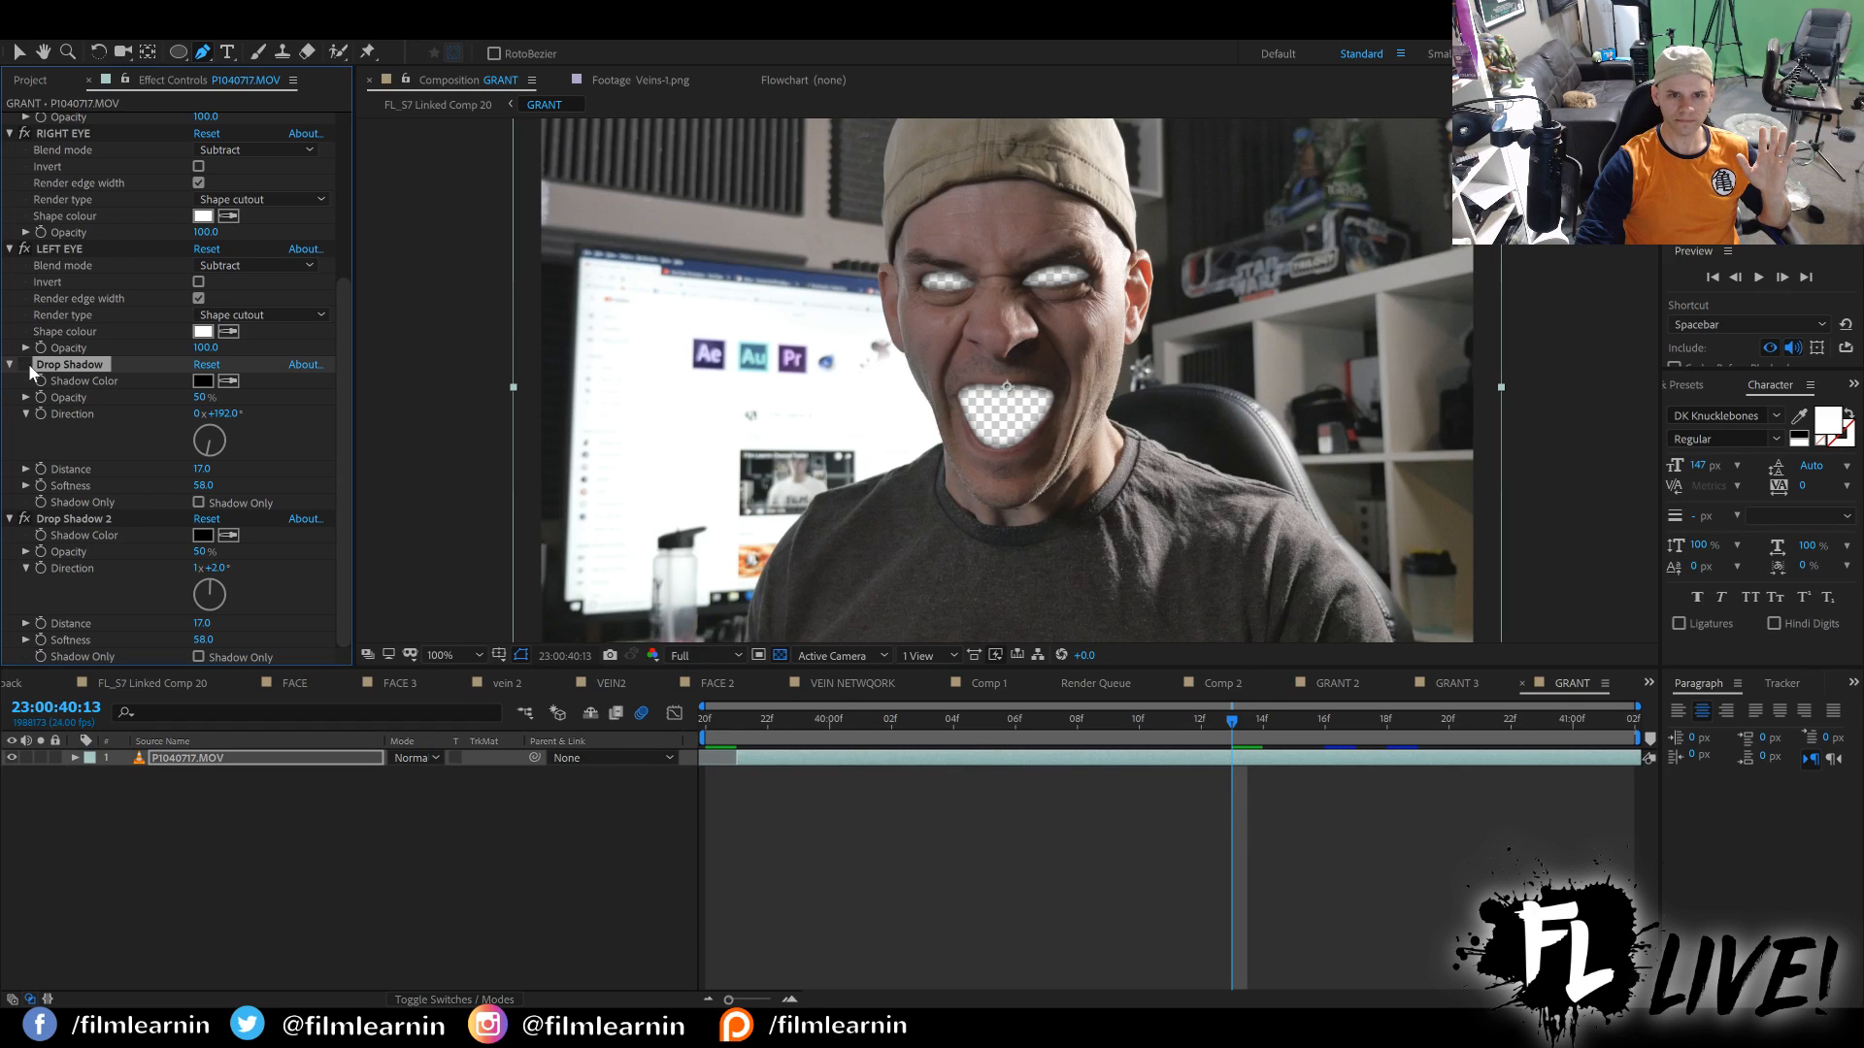
# Compare the cutout edges with both Drop Shadow effects disabled, and re-enable both effects.
pyautogui.click(26, 519)
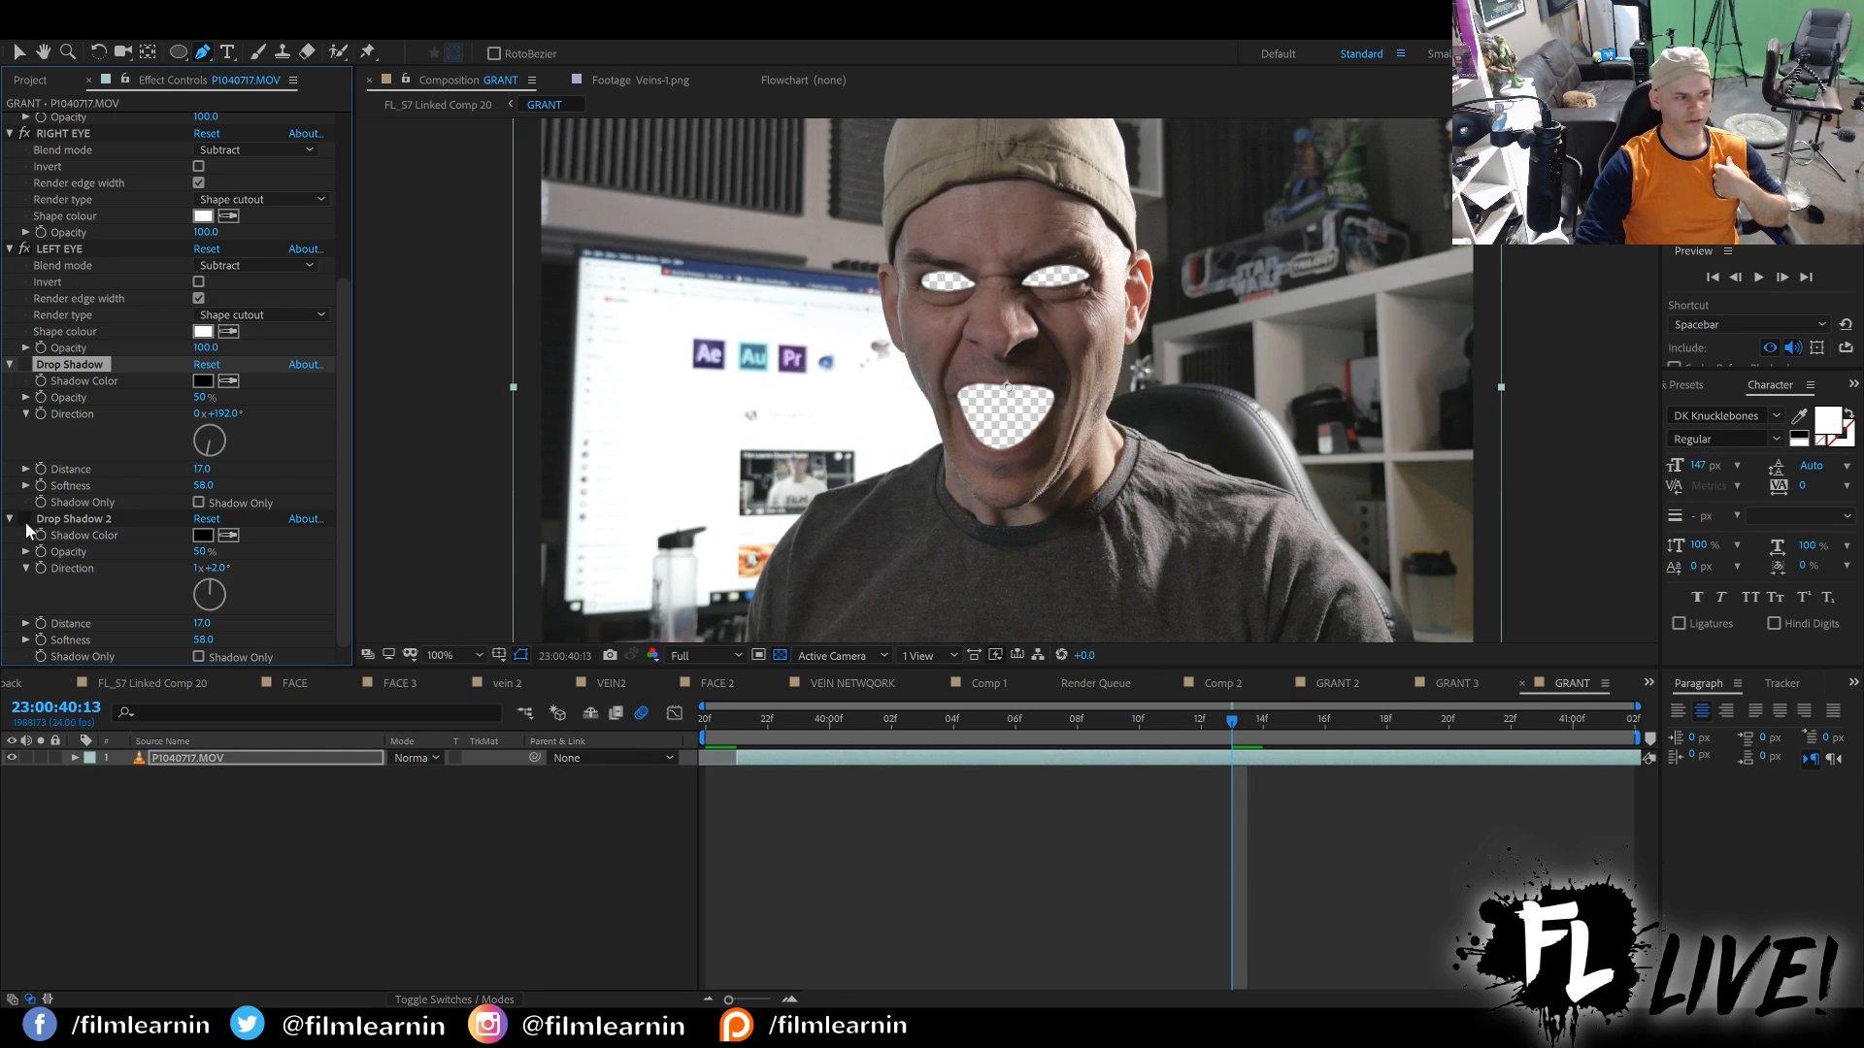
pyautogui.click(25, 520)
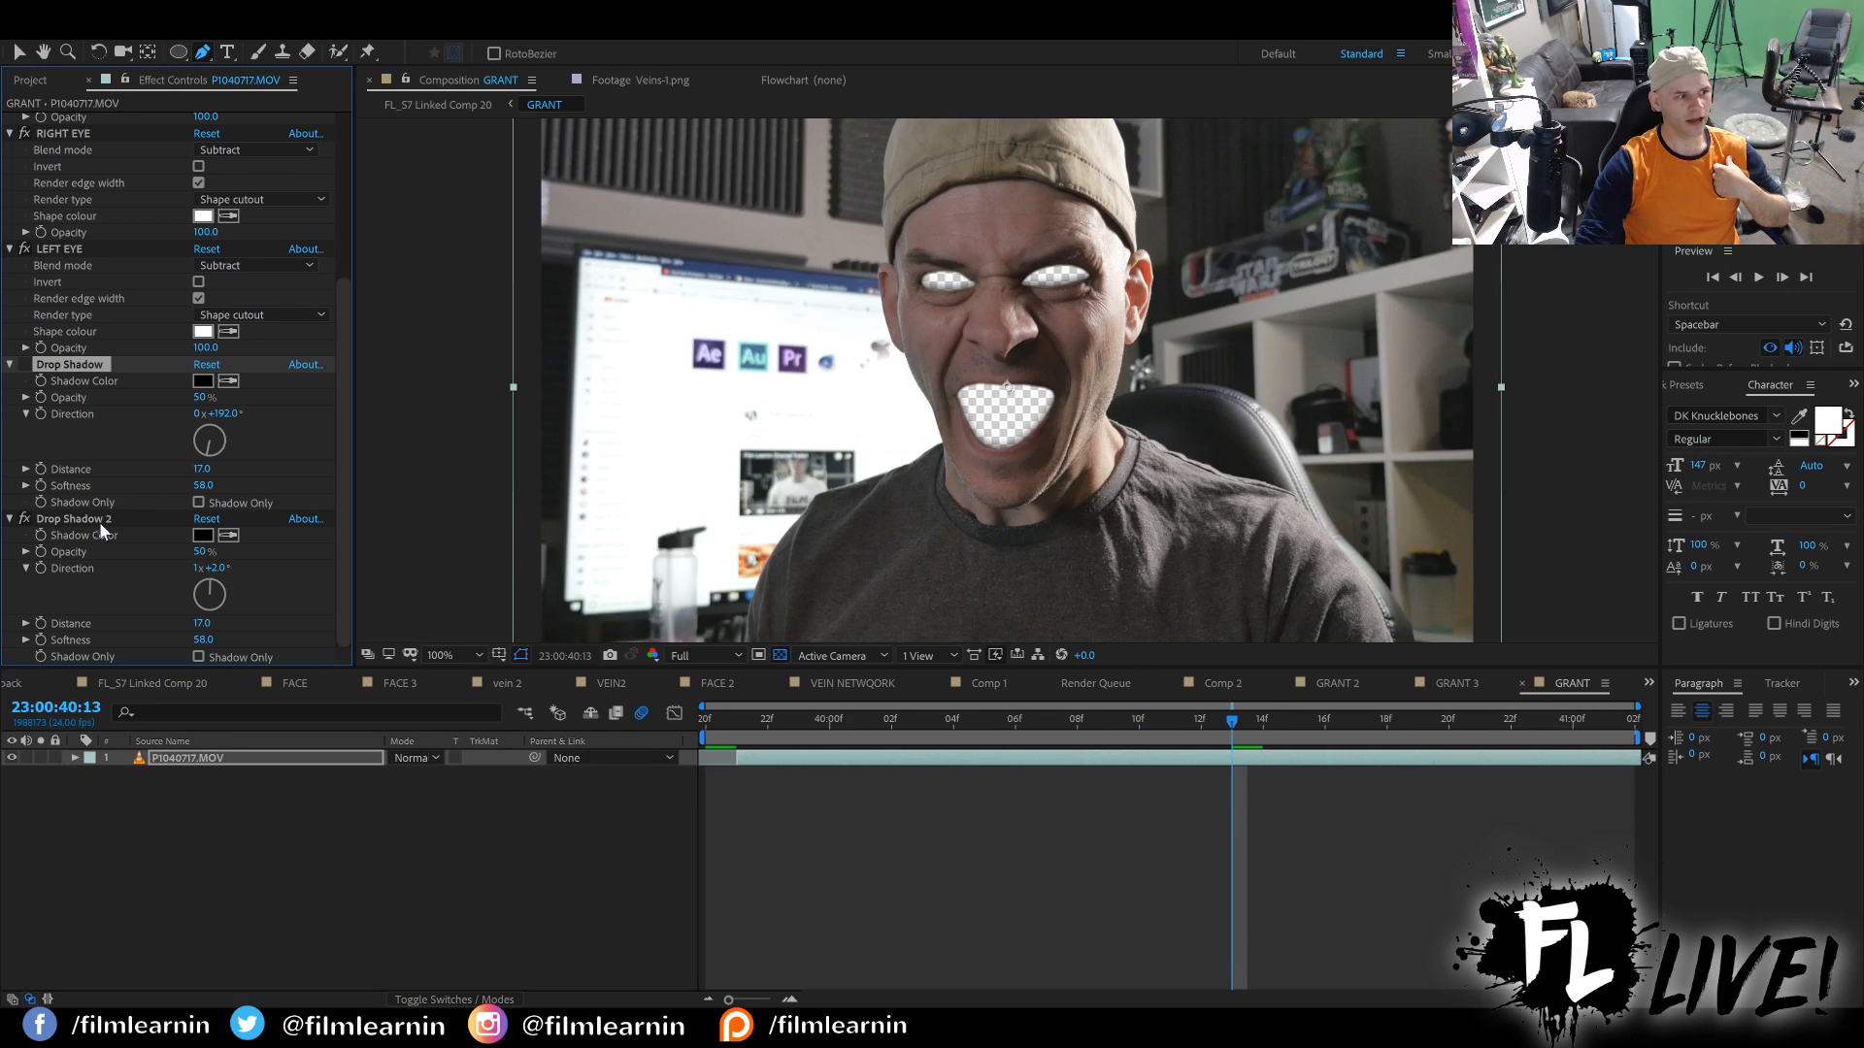
pyautogui.click(24, 365)
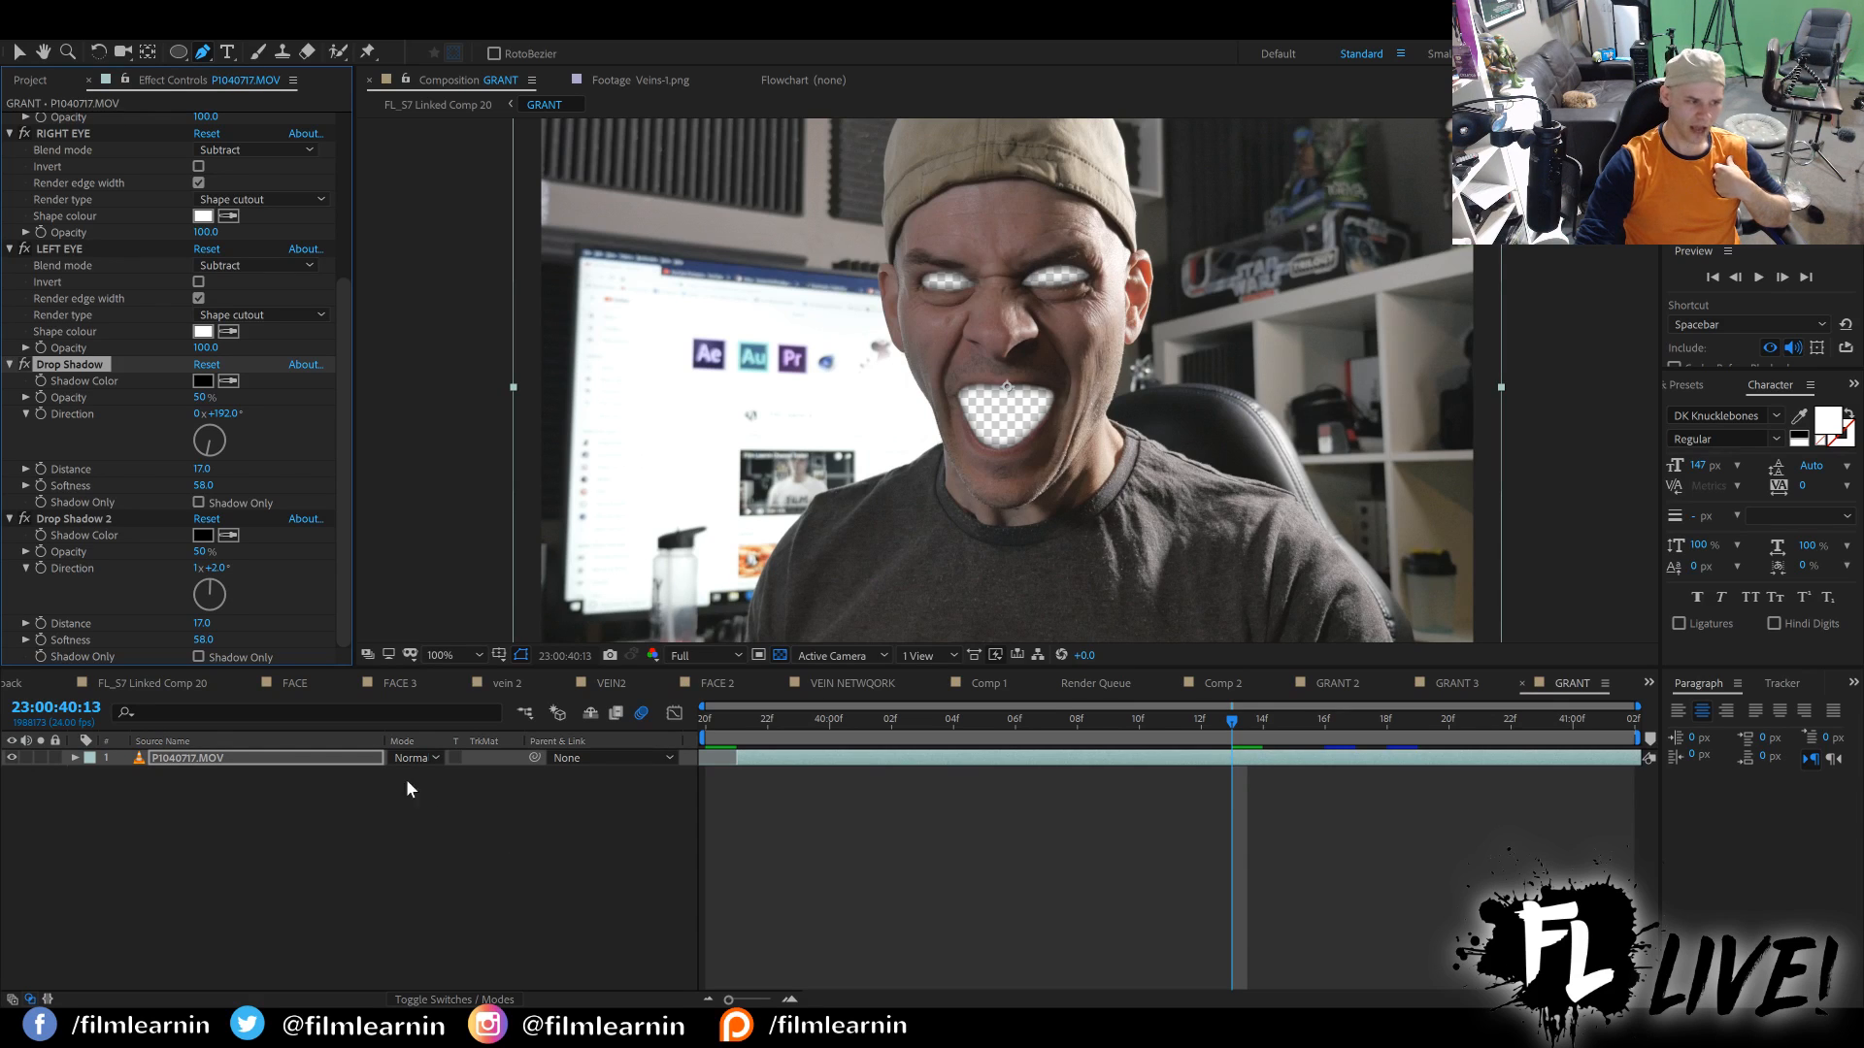
# Return to FL_S7 Linked Comp 20, glance at the GRANT 2 precomp, and unsolo the GRANT layer in the main comp.
pyautogui.click(166, 678)
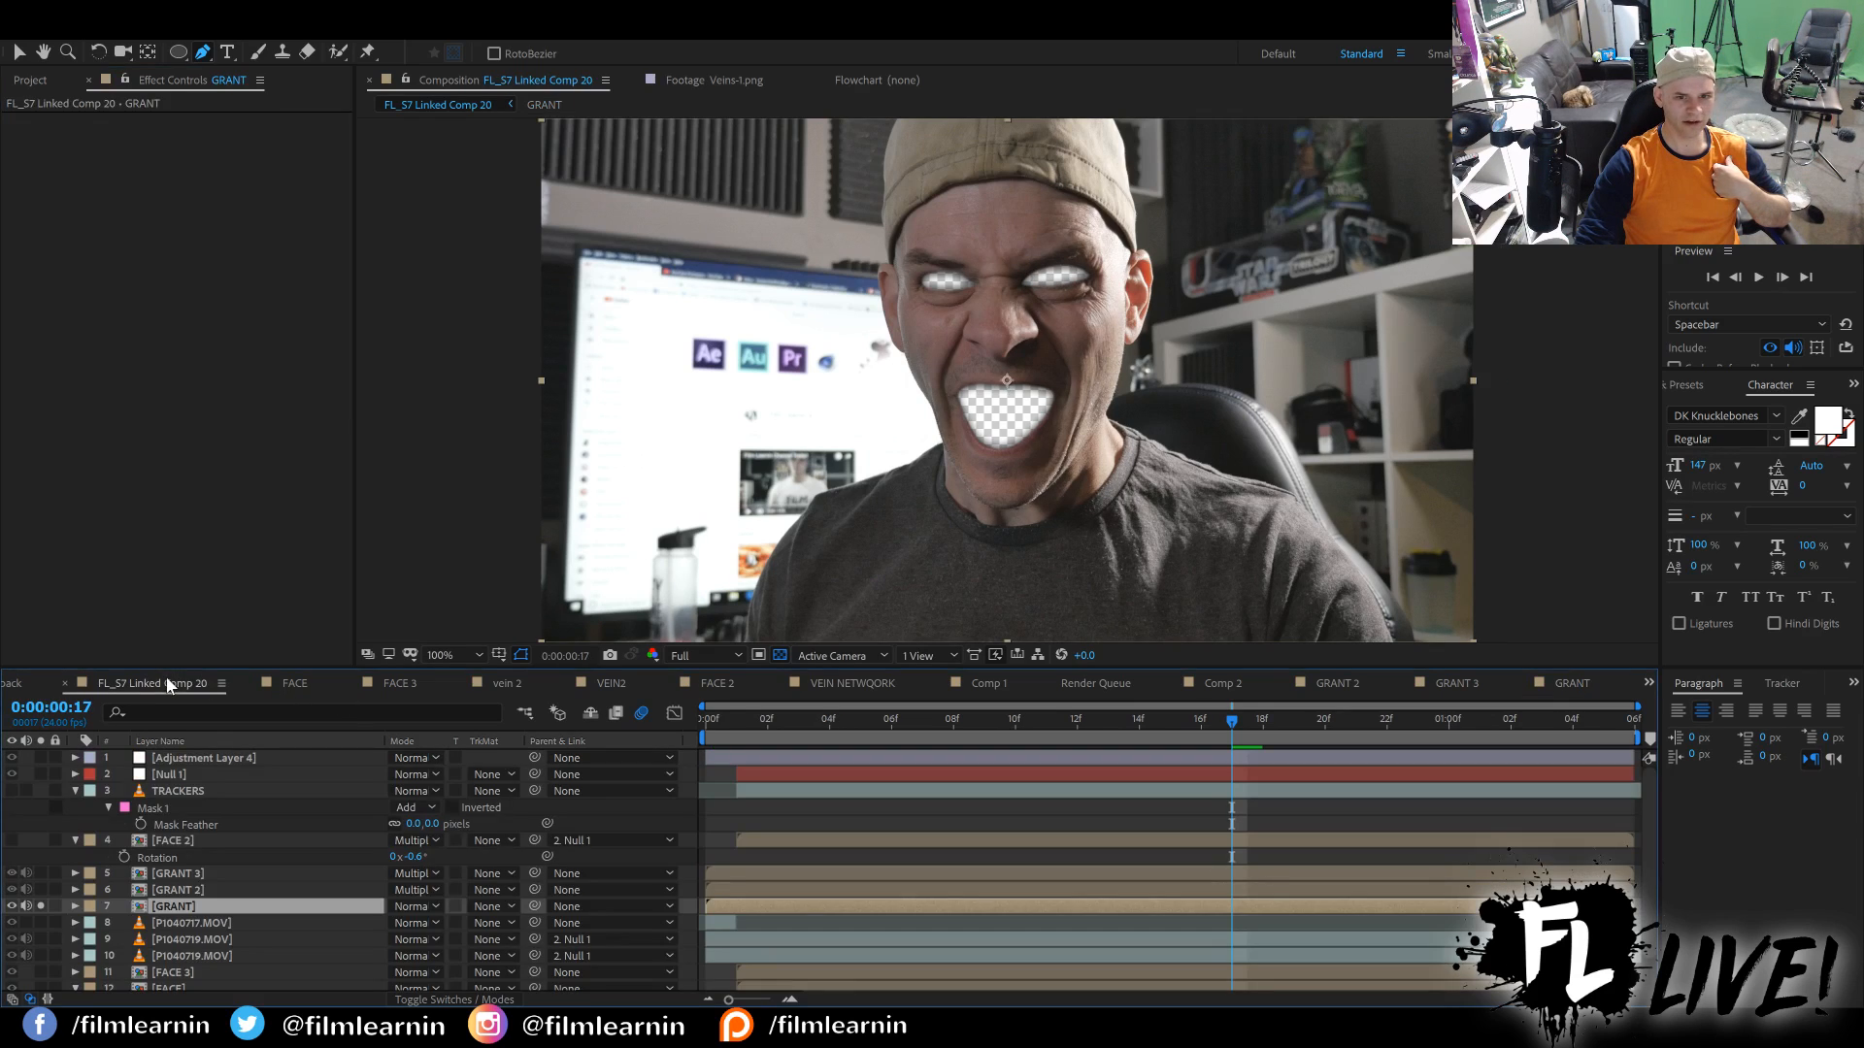
pyautogui.click(1331, 683)
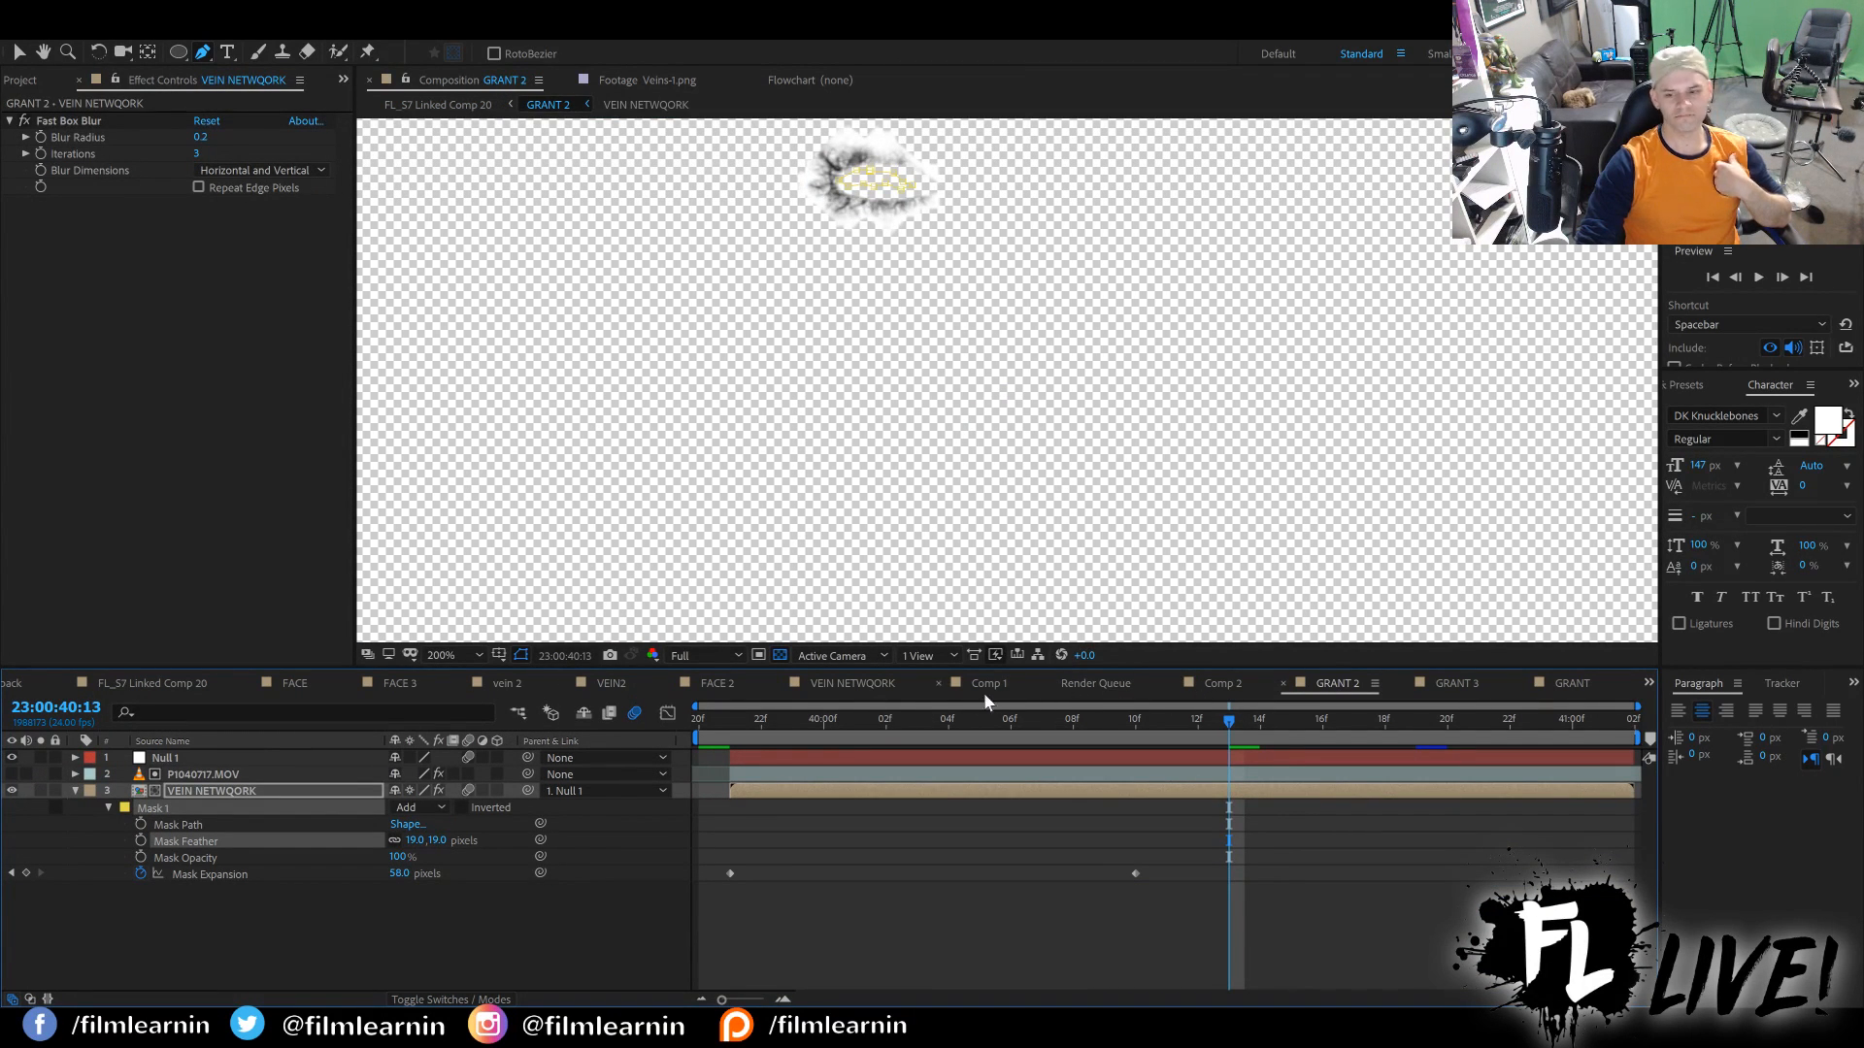
pyautogui.click(187, 680)
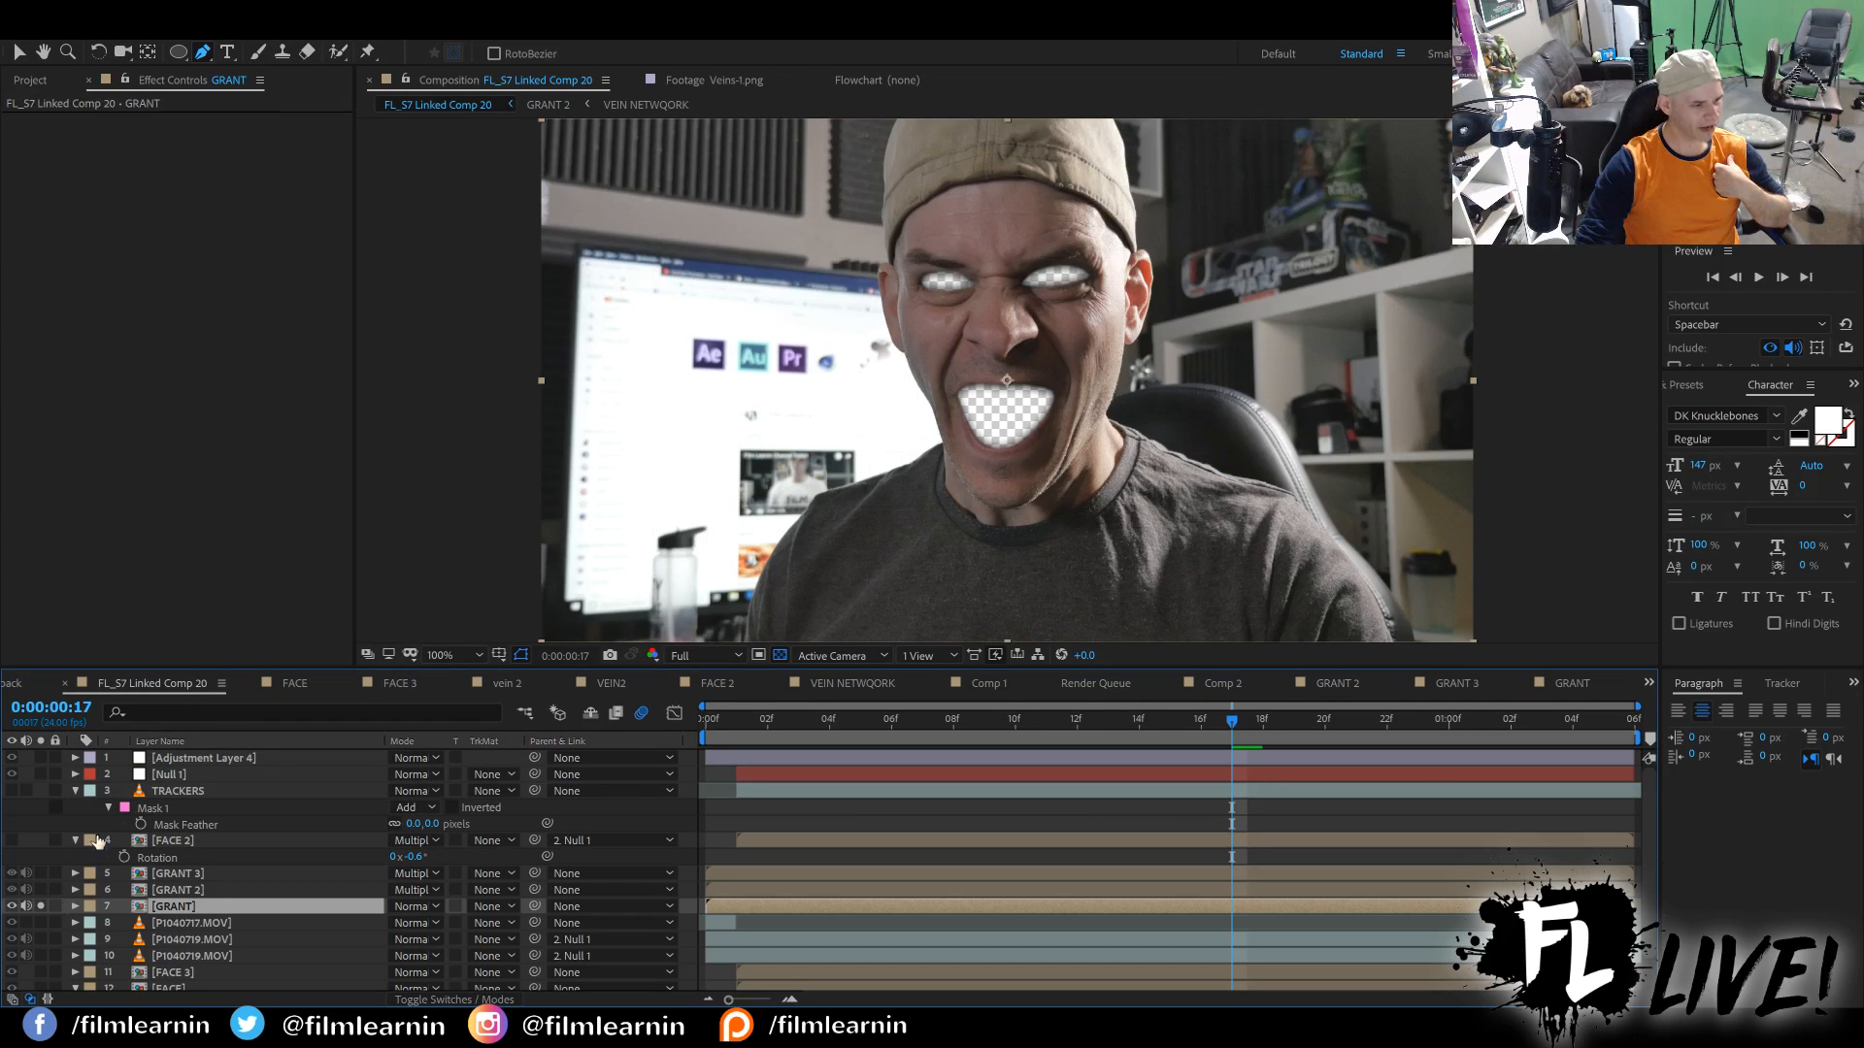
pyautogui.click(40, 906)
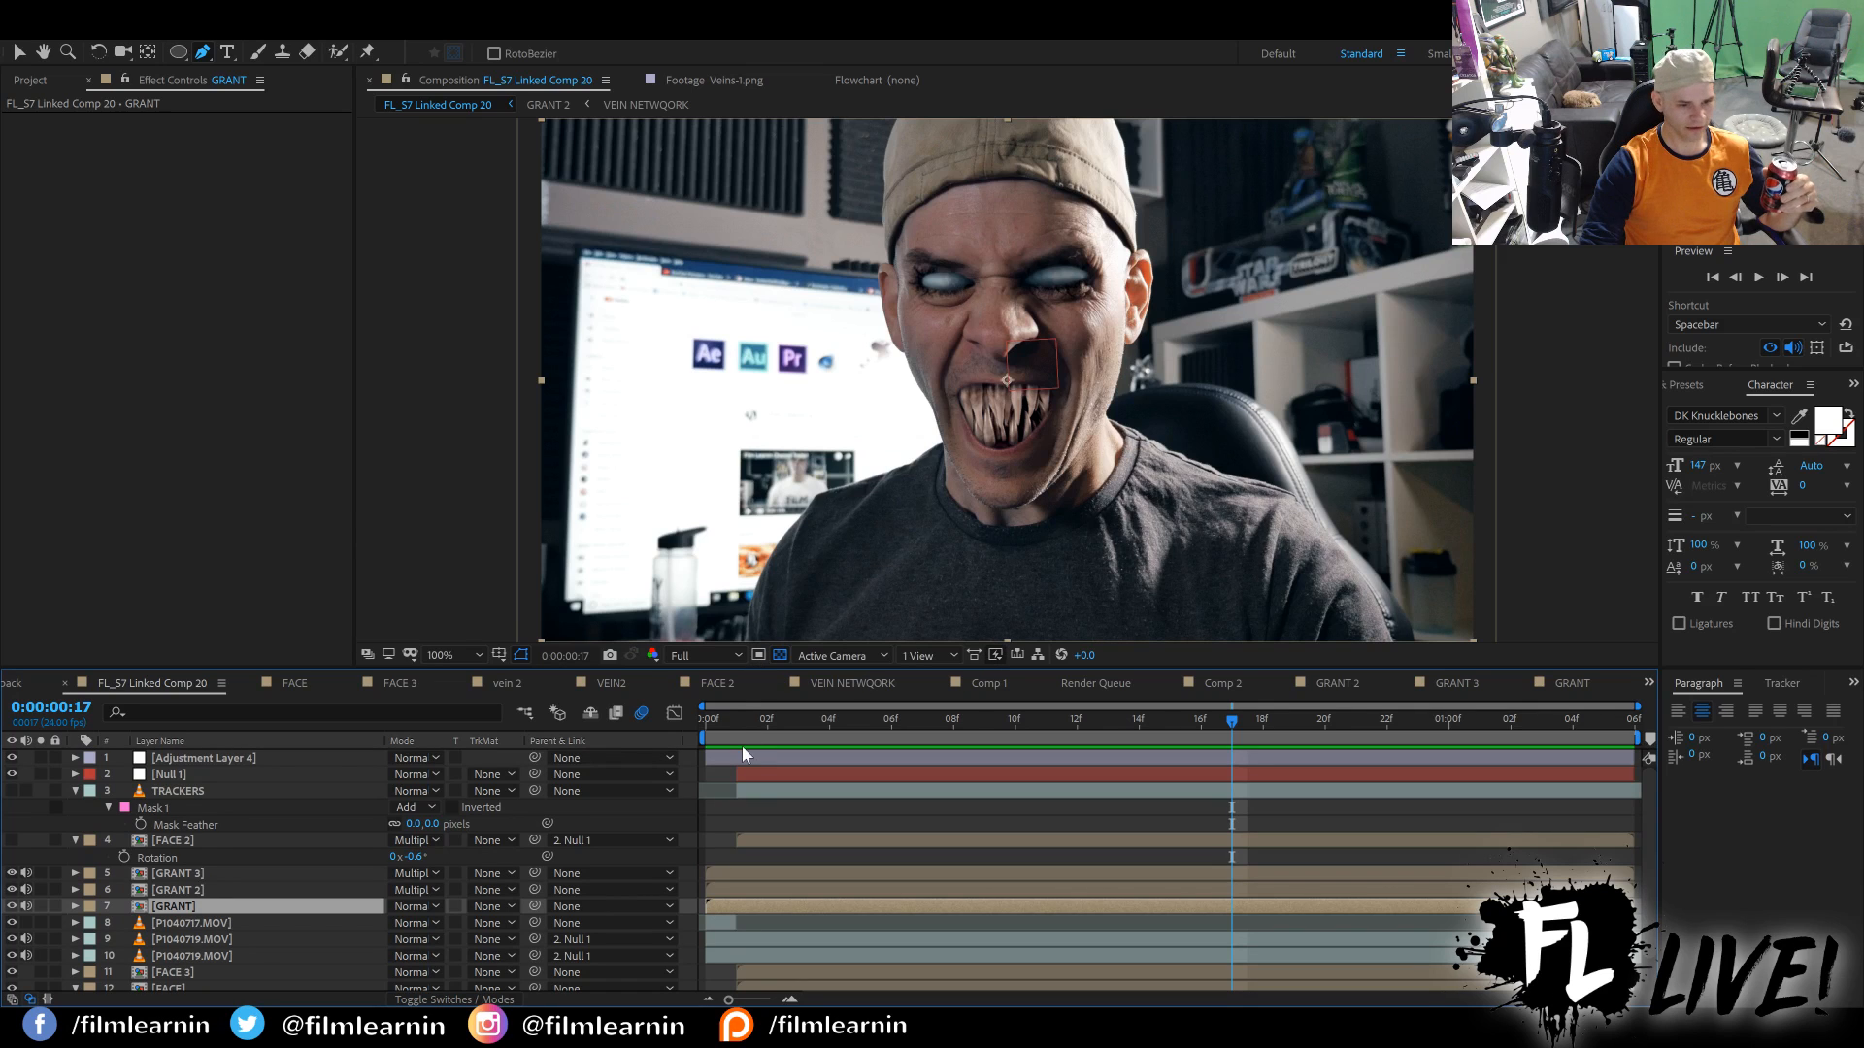
# Review the full composite from the start of the main comp and turn the transparency grid off.
pyautogui.click(708, 723)
pyautogui.press('space')
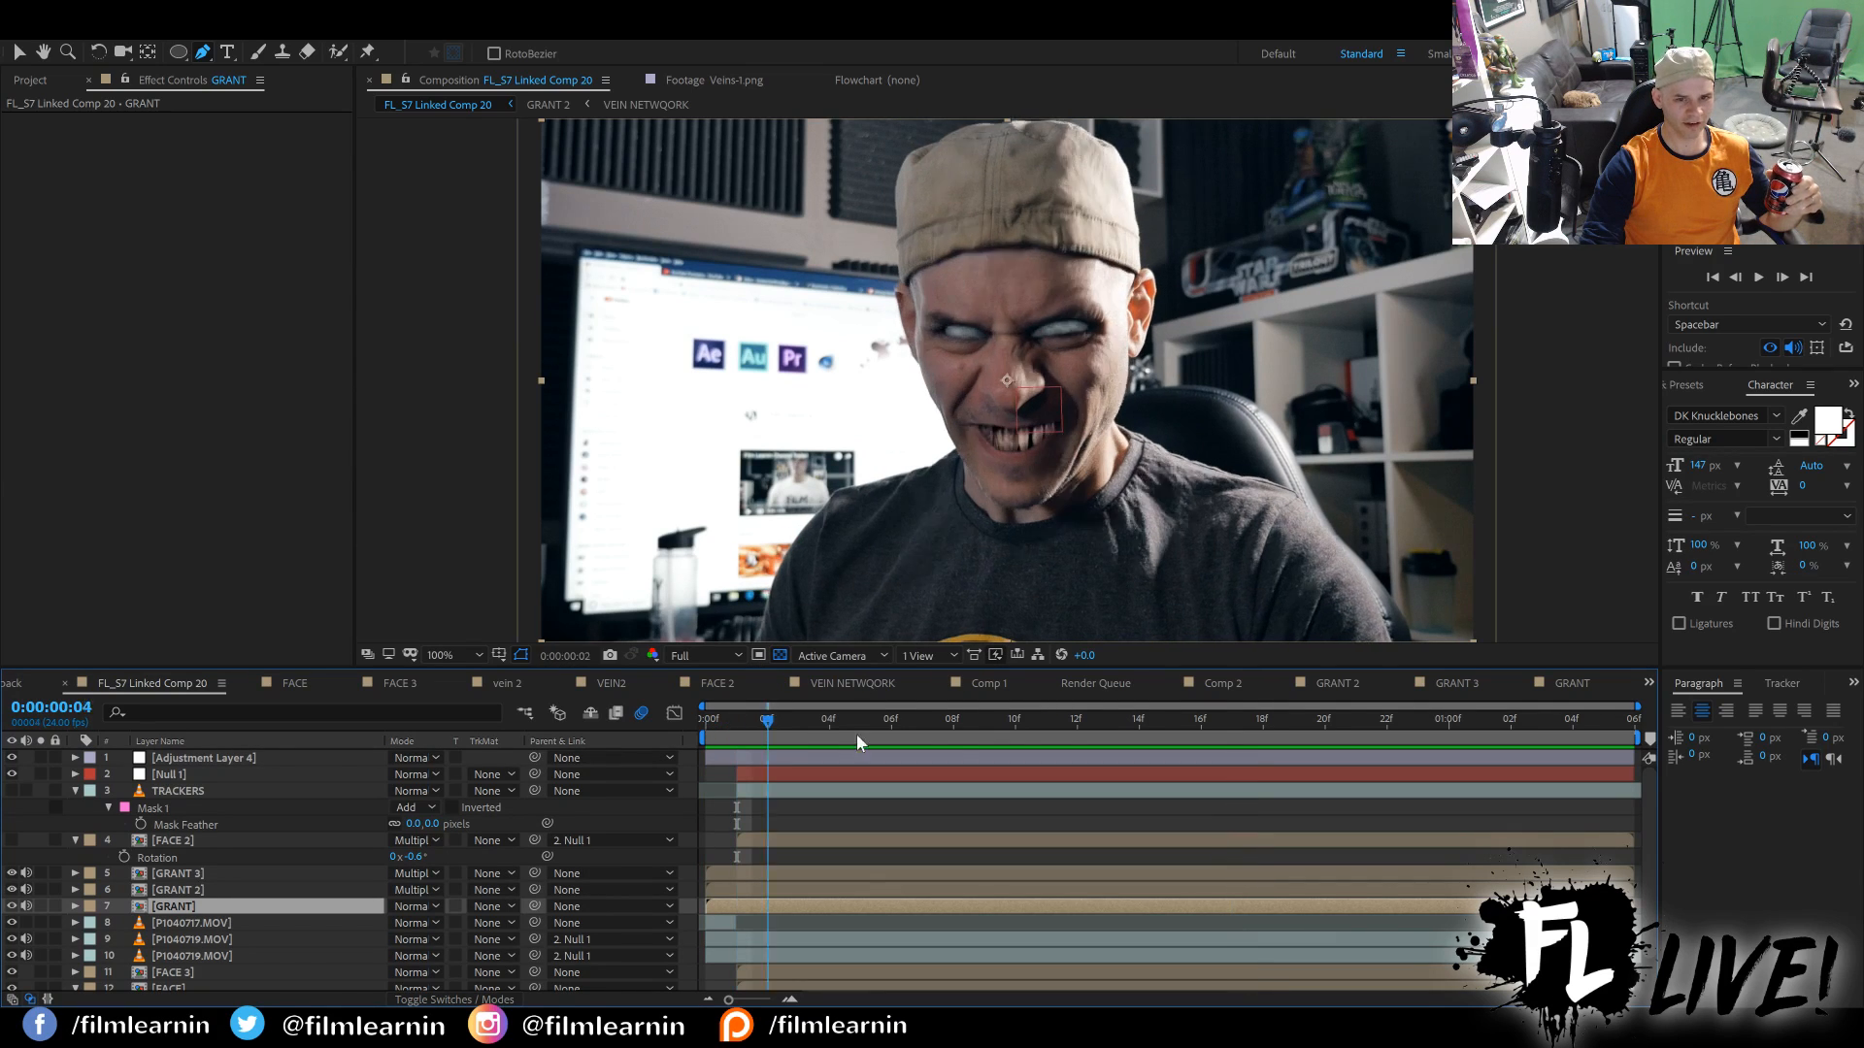
pyautogui.moveTo(856, 733); pyautogui.dragTo(1087, 736)
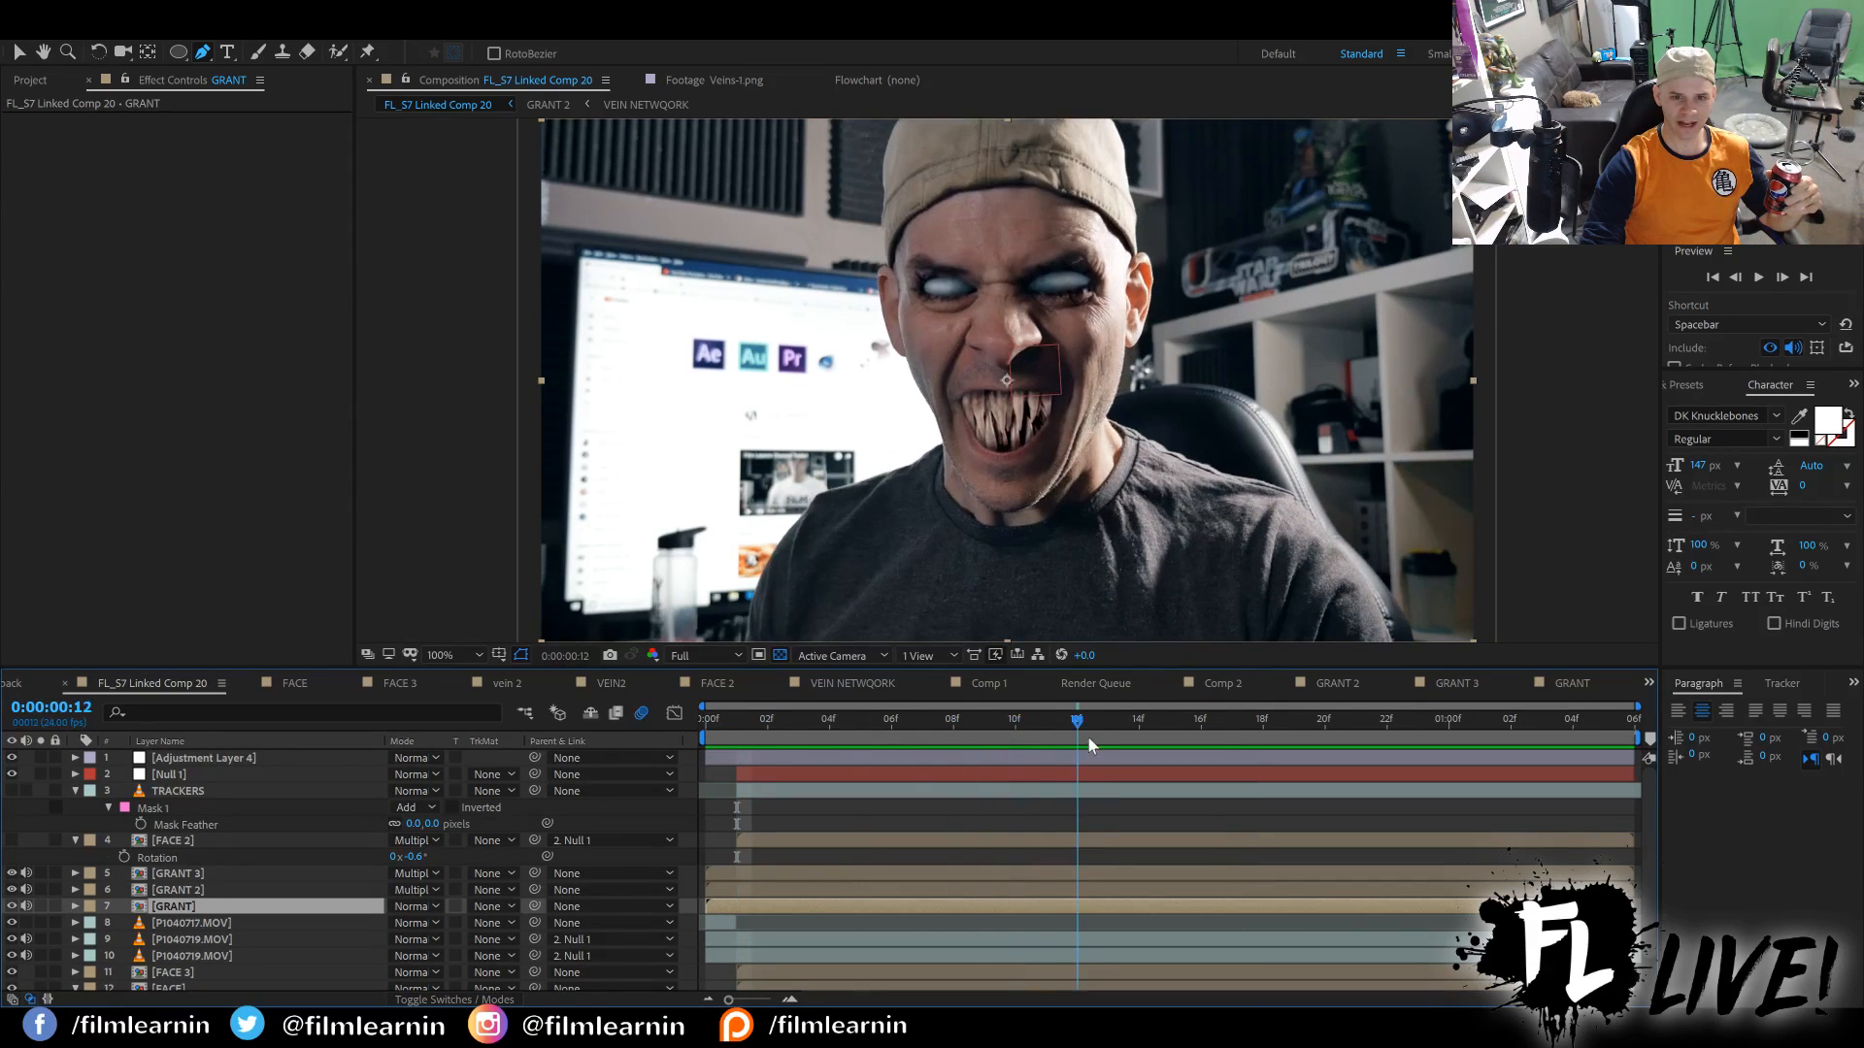
pyautogui.click(779, 654)
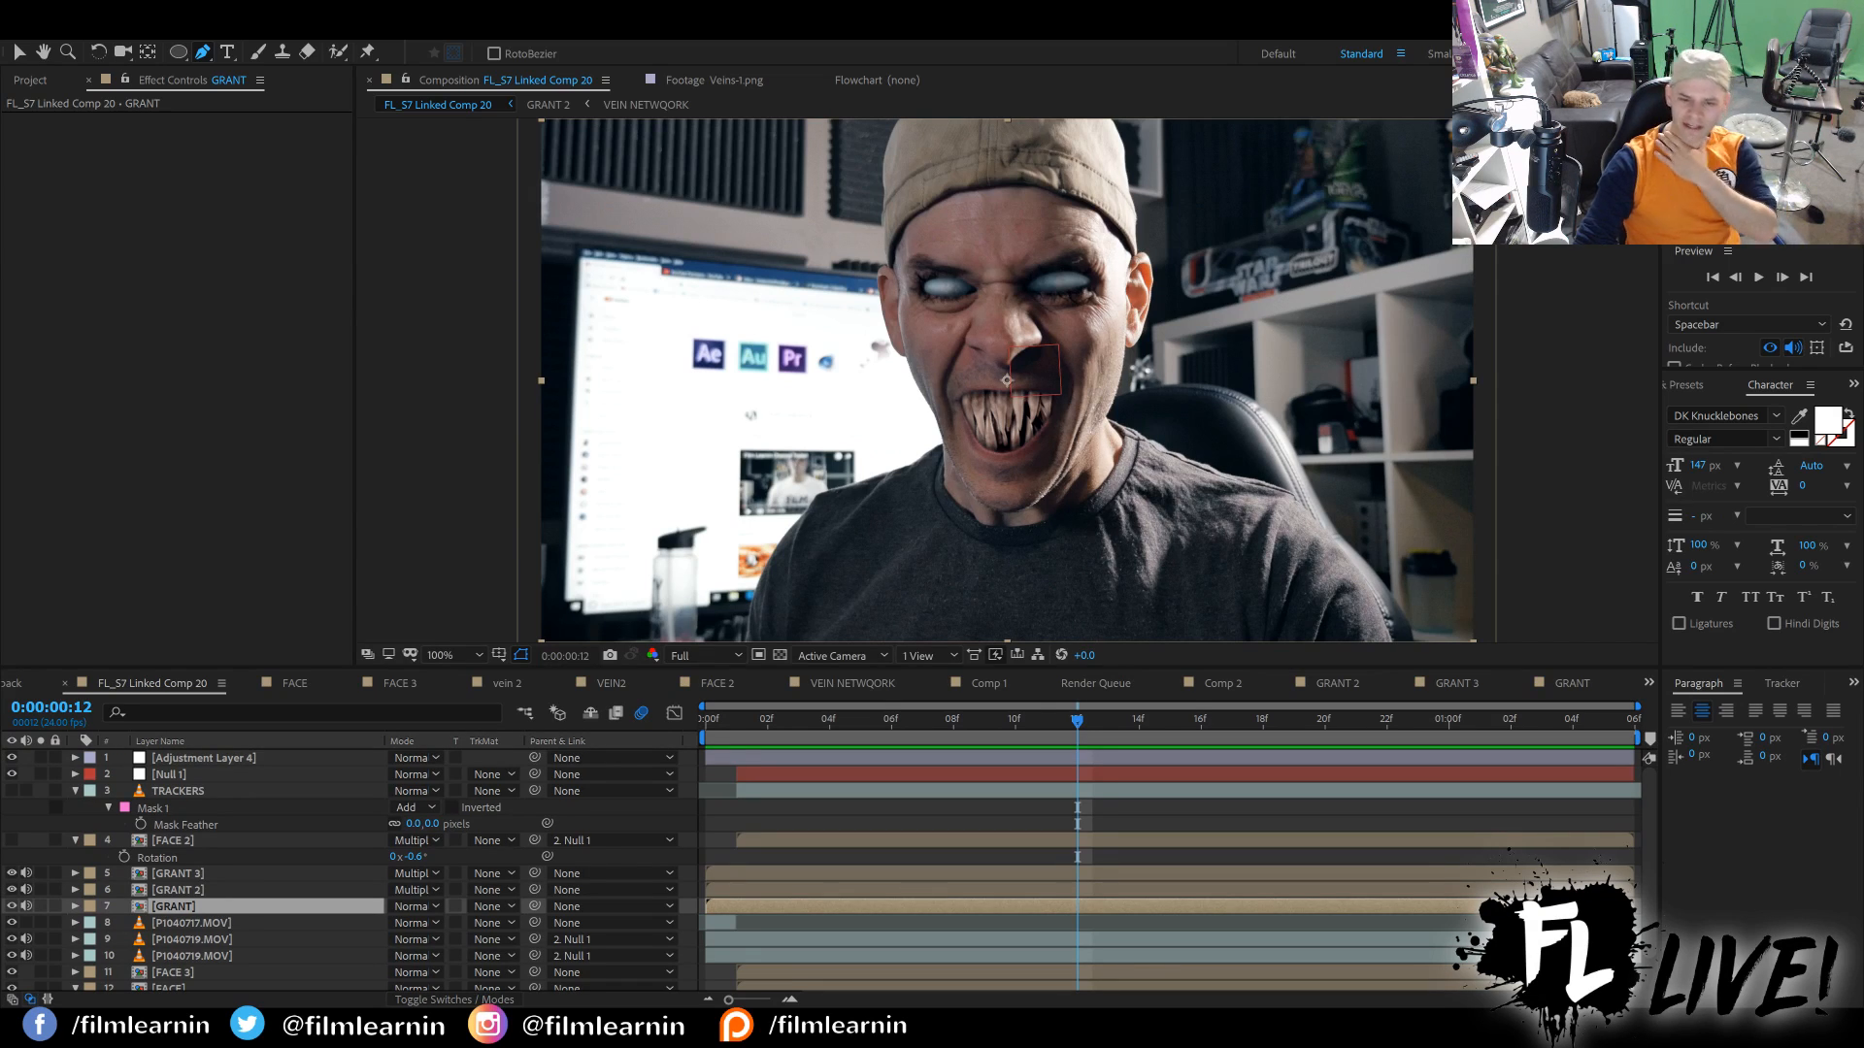
pyautogui.click(890, 719)
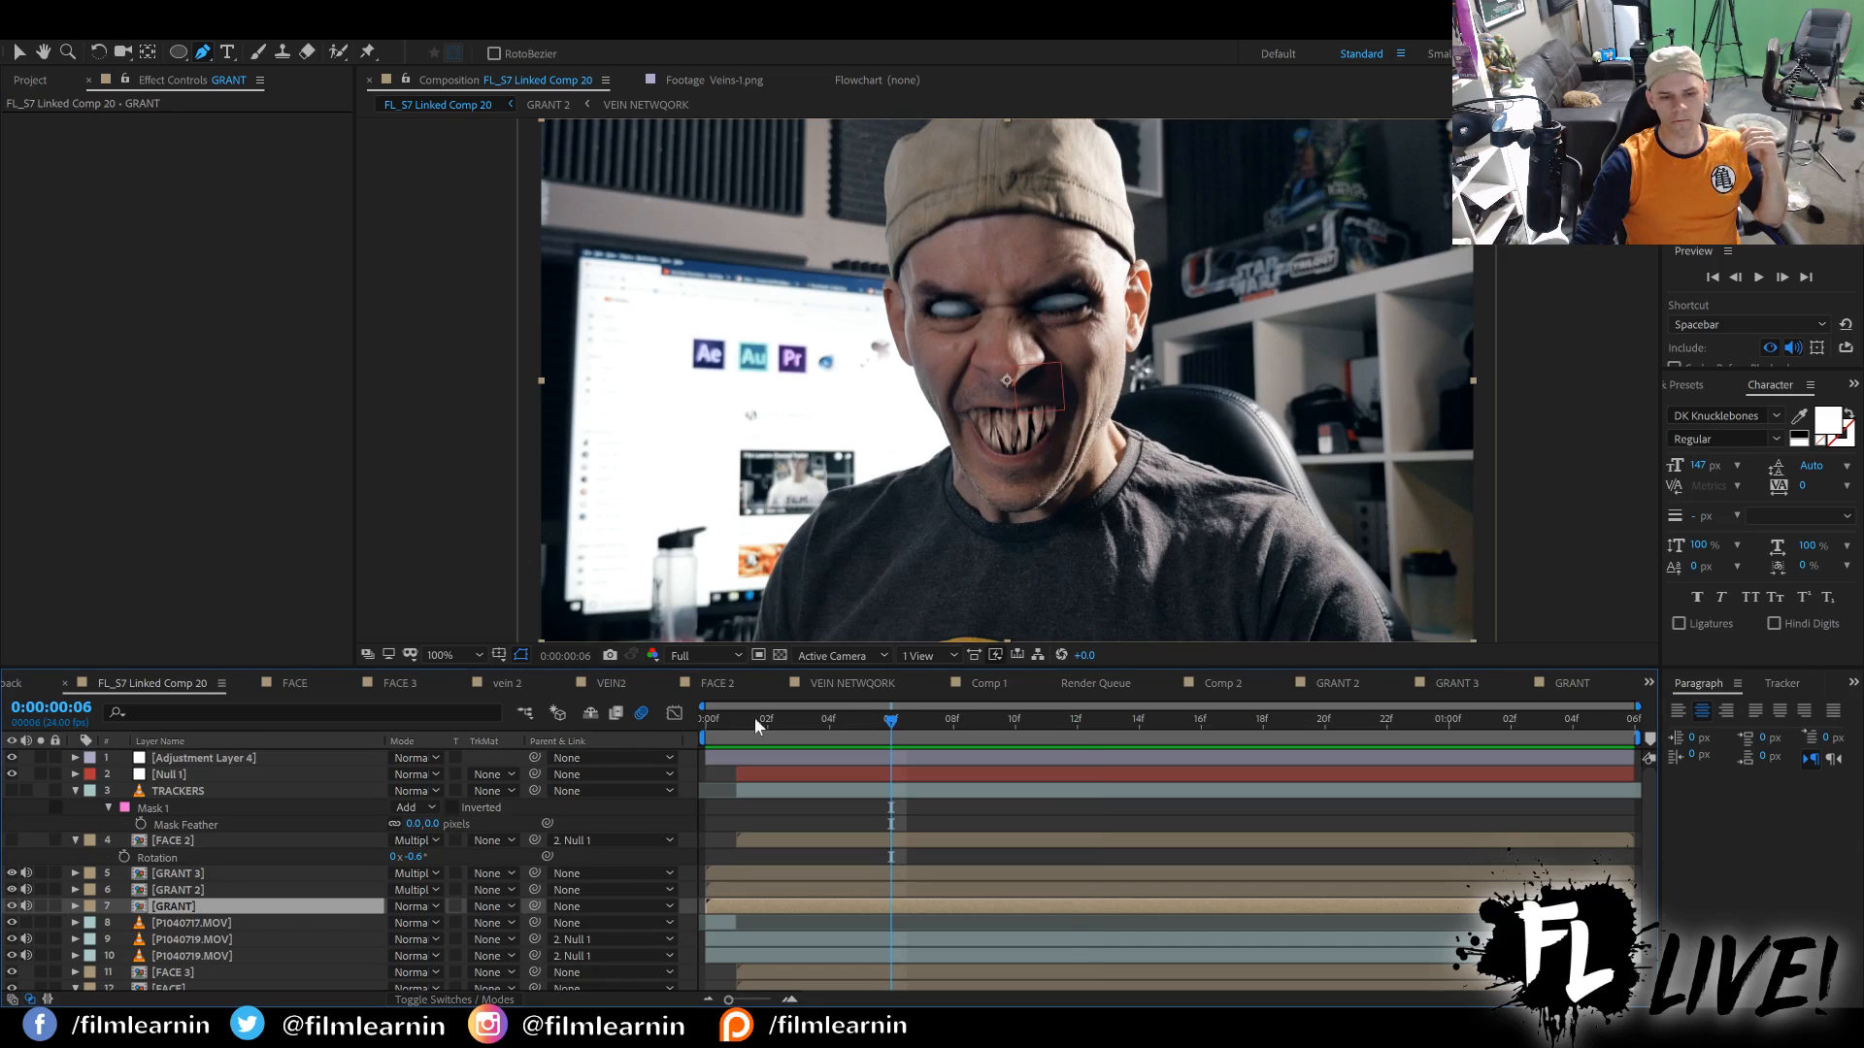
pyautogui.press('space')
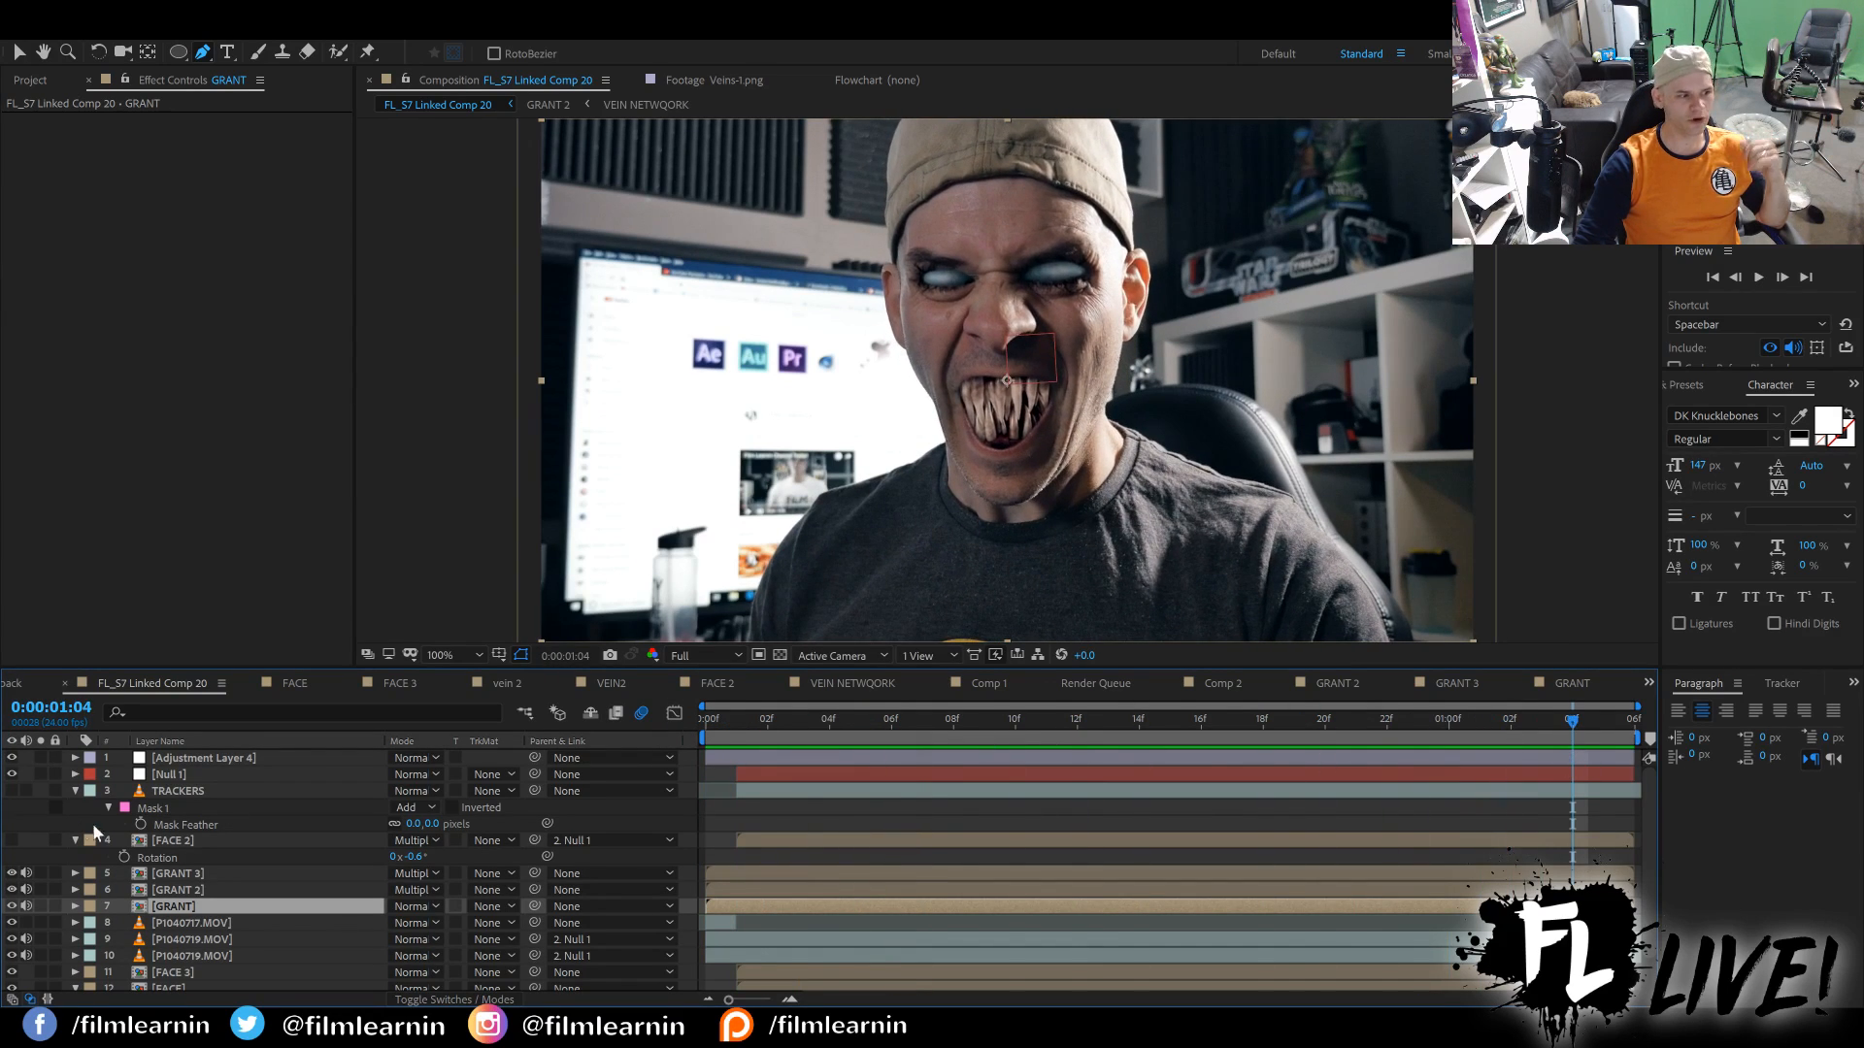
# Open the videoplayback comp, play the reference movie clip, and examine the face transformation frame by frame at 100% zoom.
pyautogui.click(15, 683)
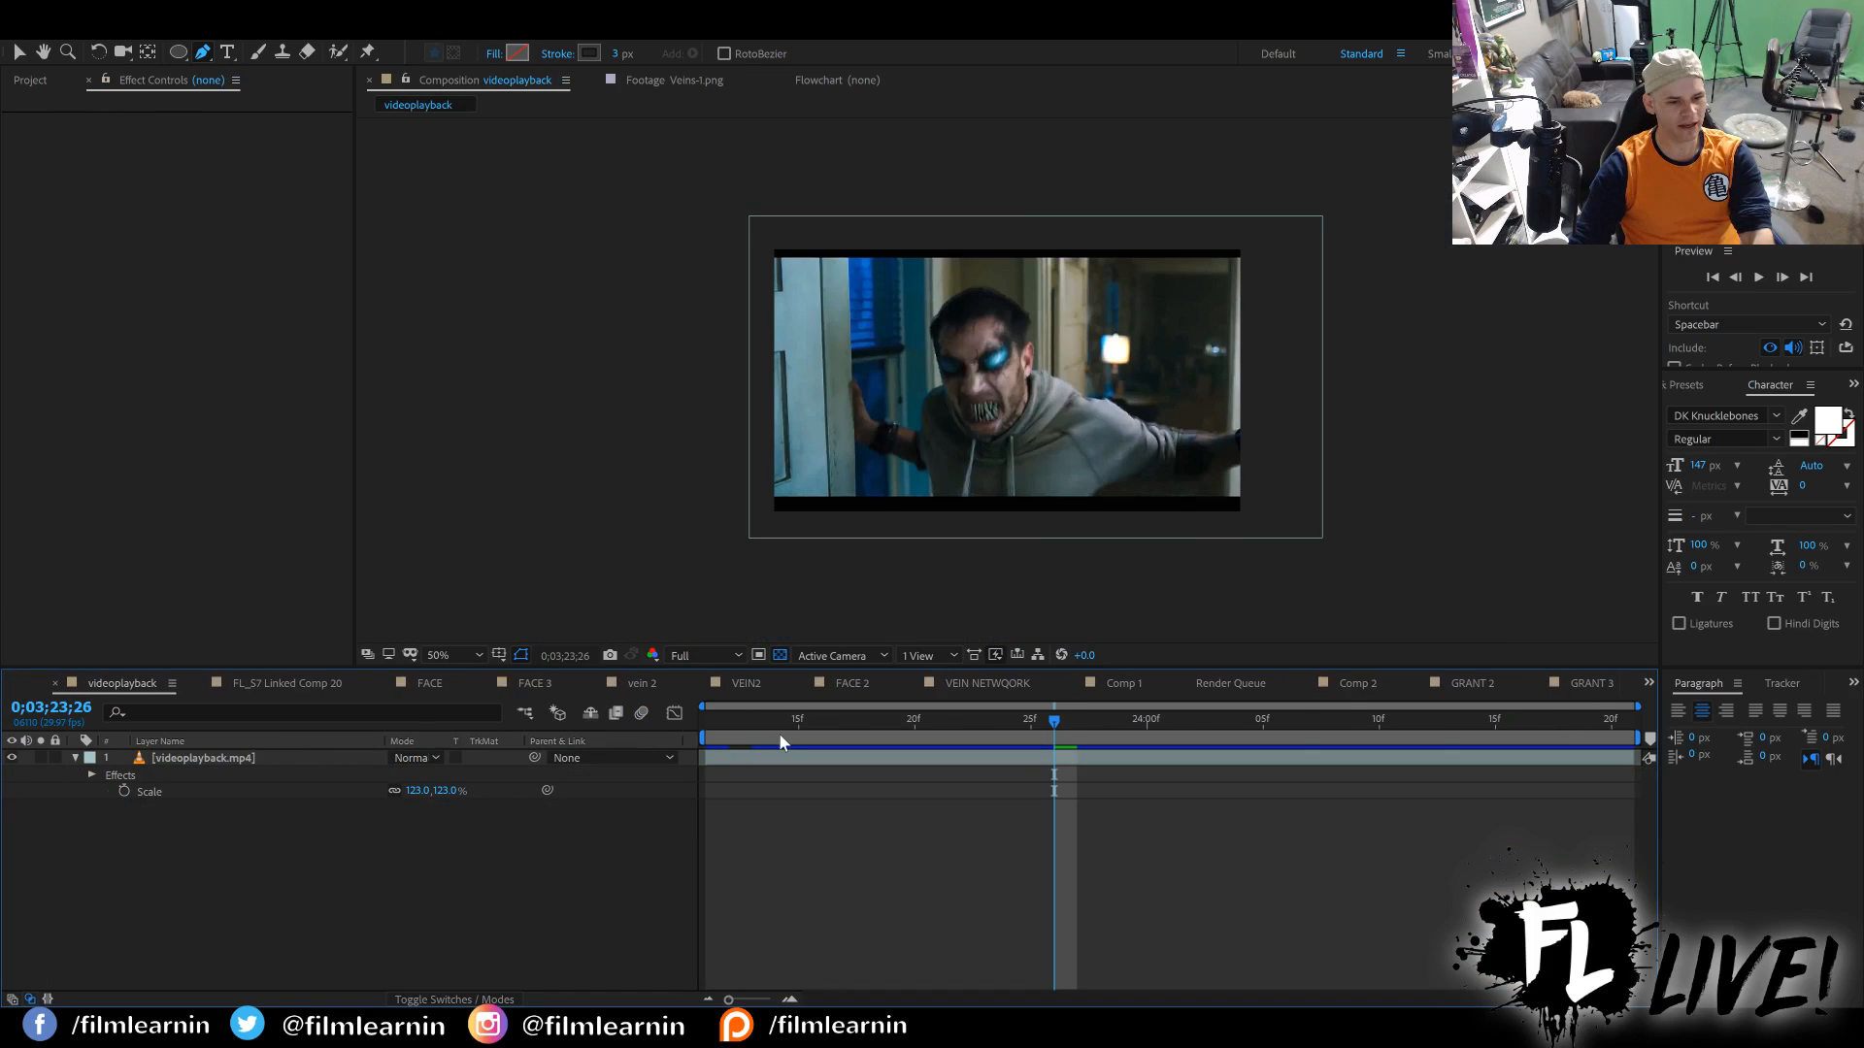
pyautogui.moveTo(734, 725)
pyautogui.mouseDown()
pyautogui.moveTo(690, 724)
pyautogui.moveTo(798, 726)
pyautogui.moveTo(731, 725)
pyautogui.mouseUp()
pyautogui.press('space')
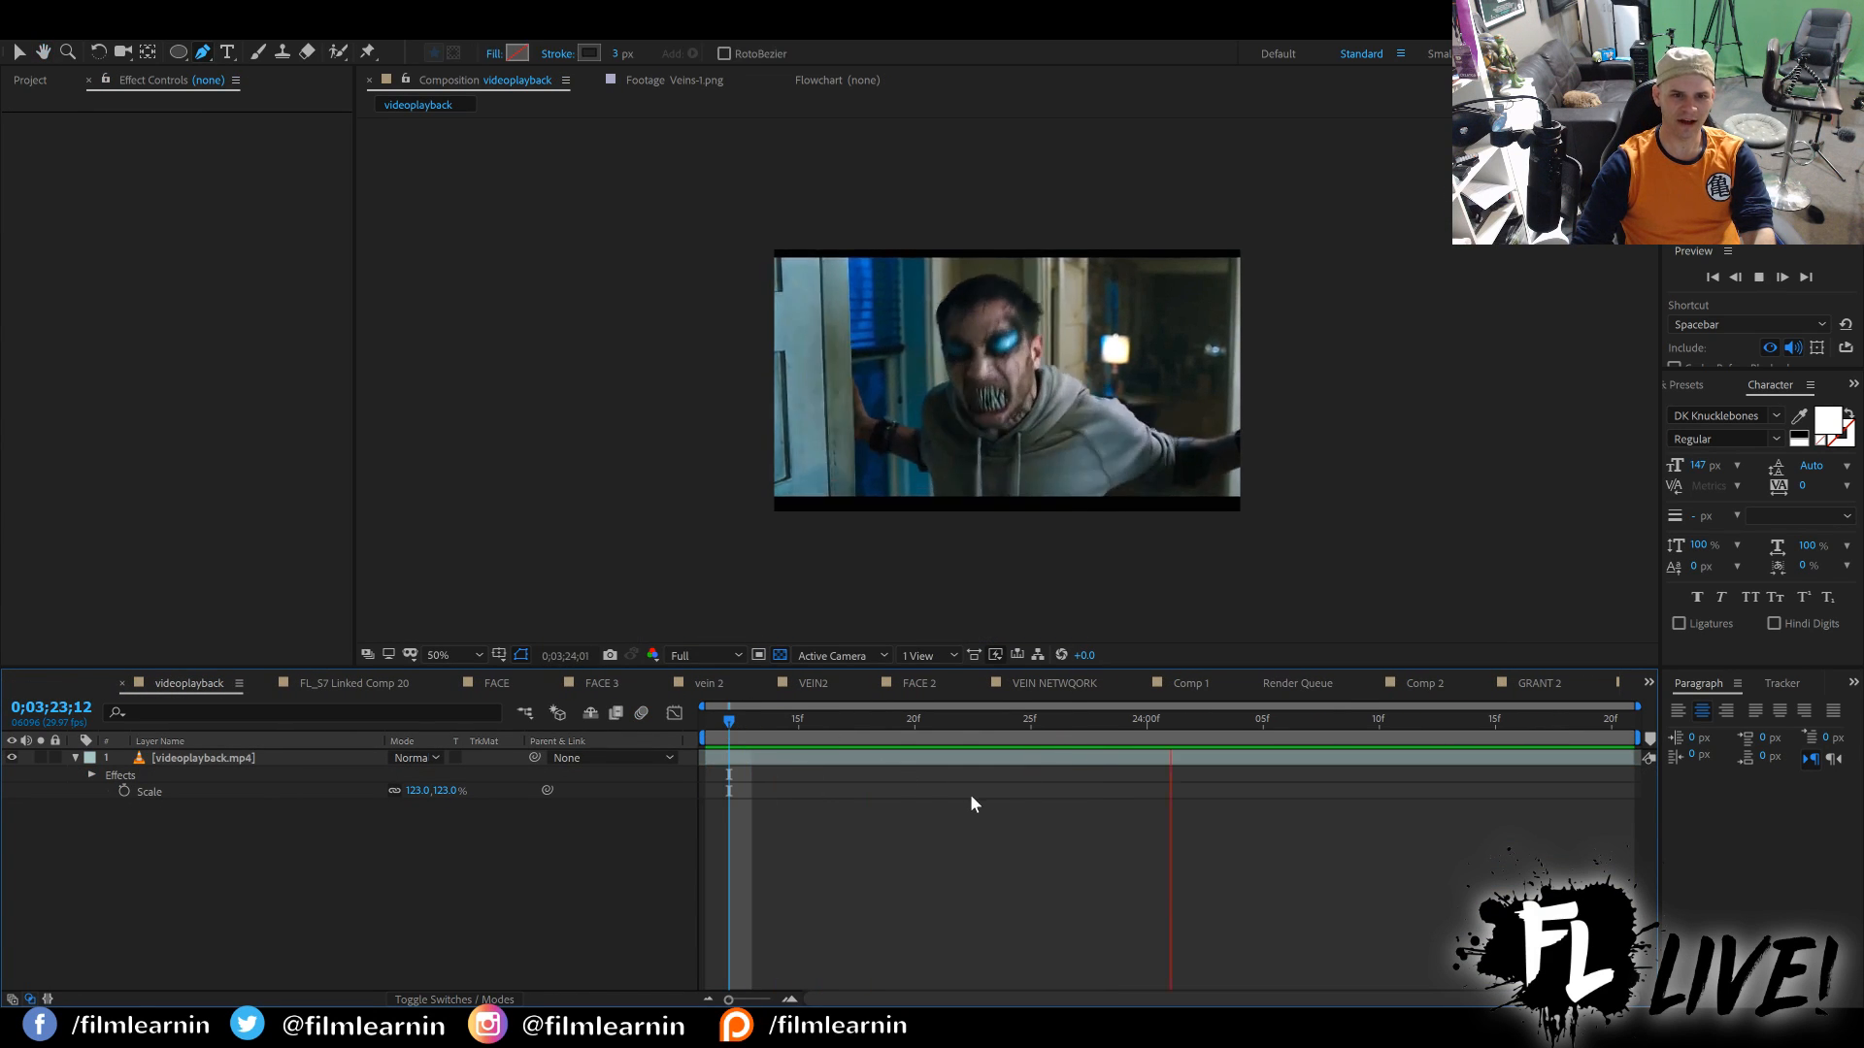
pyautogui.press('space')
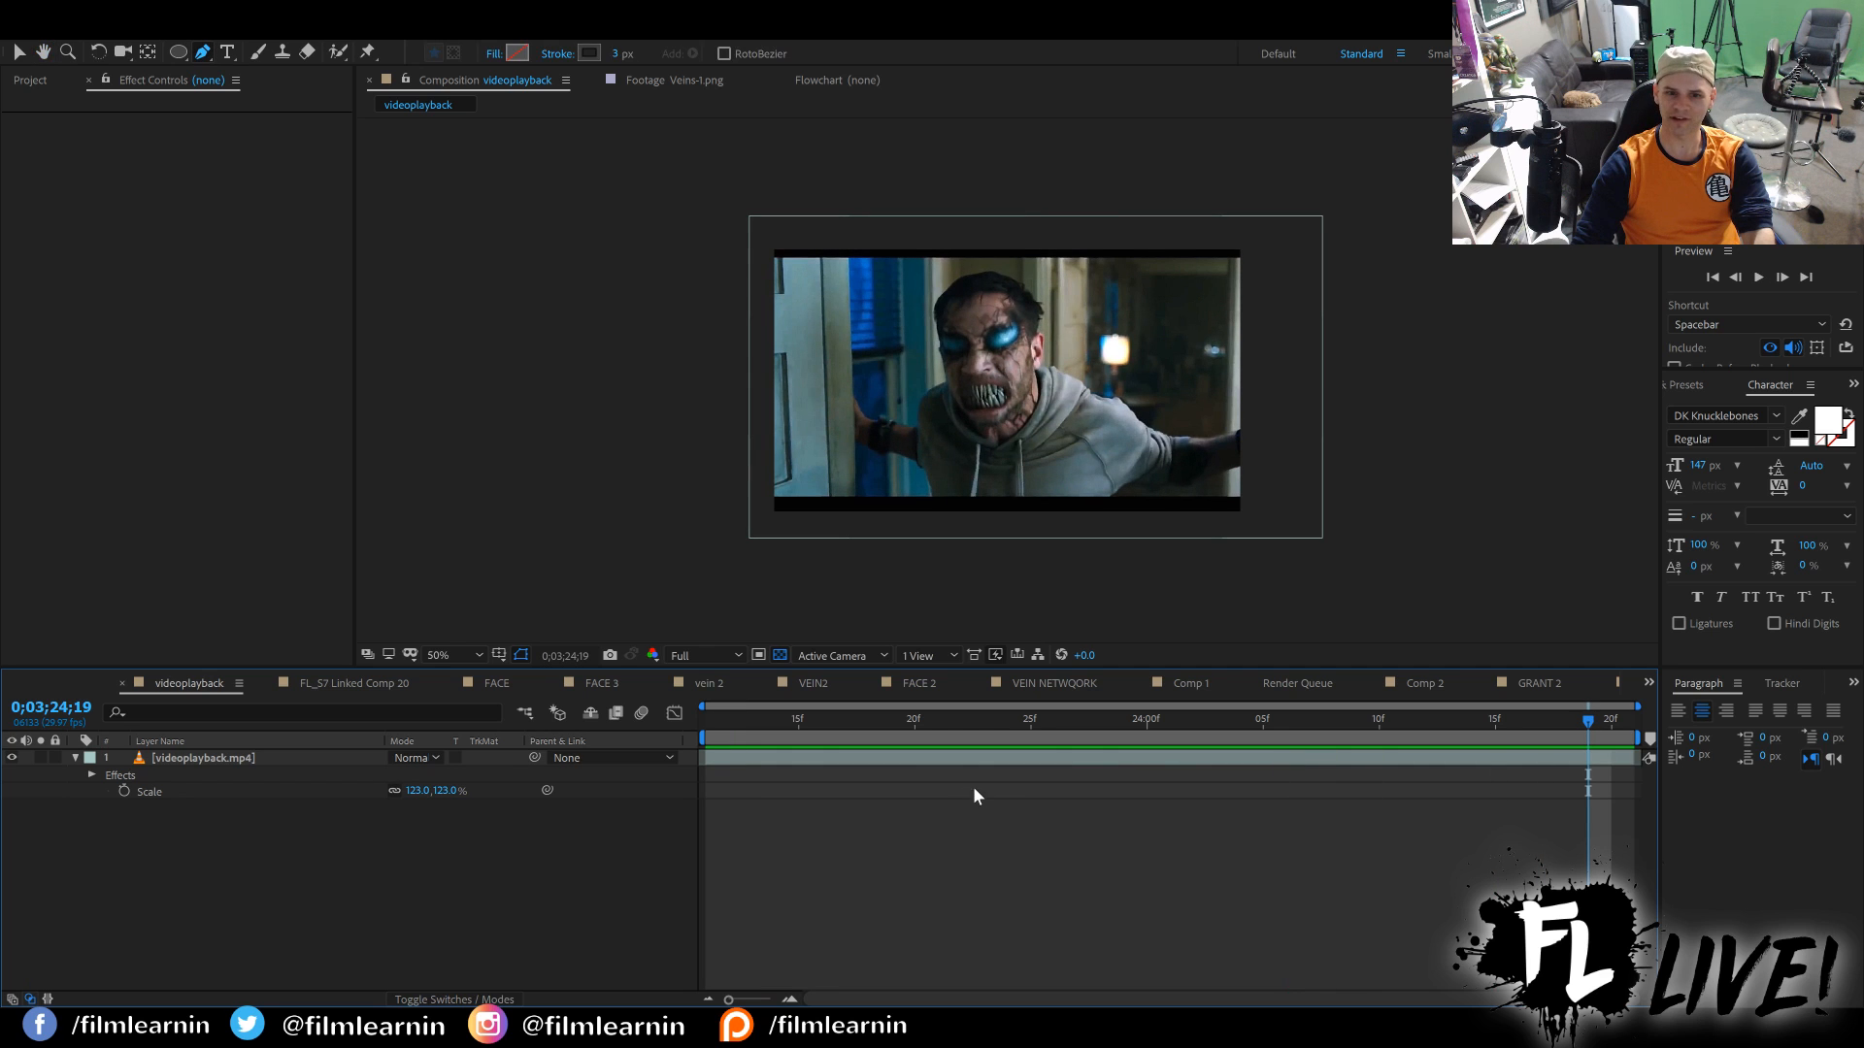
pyautogui.press('/')
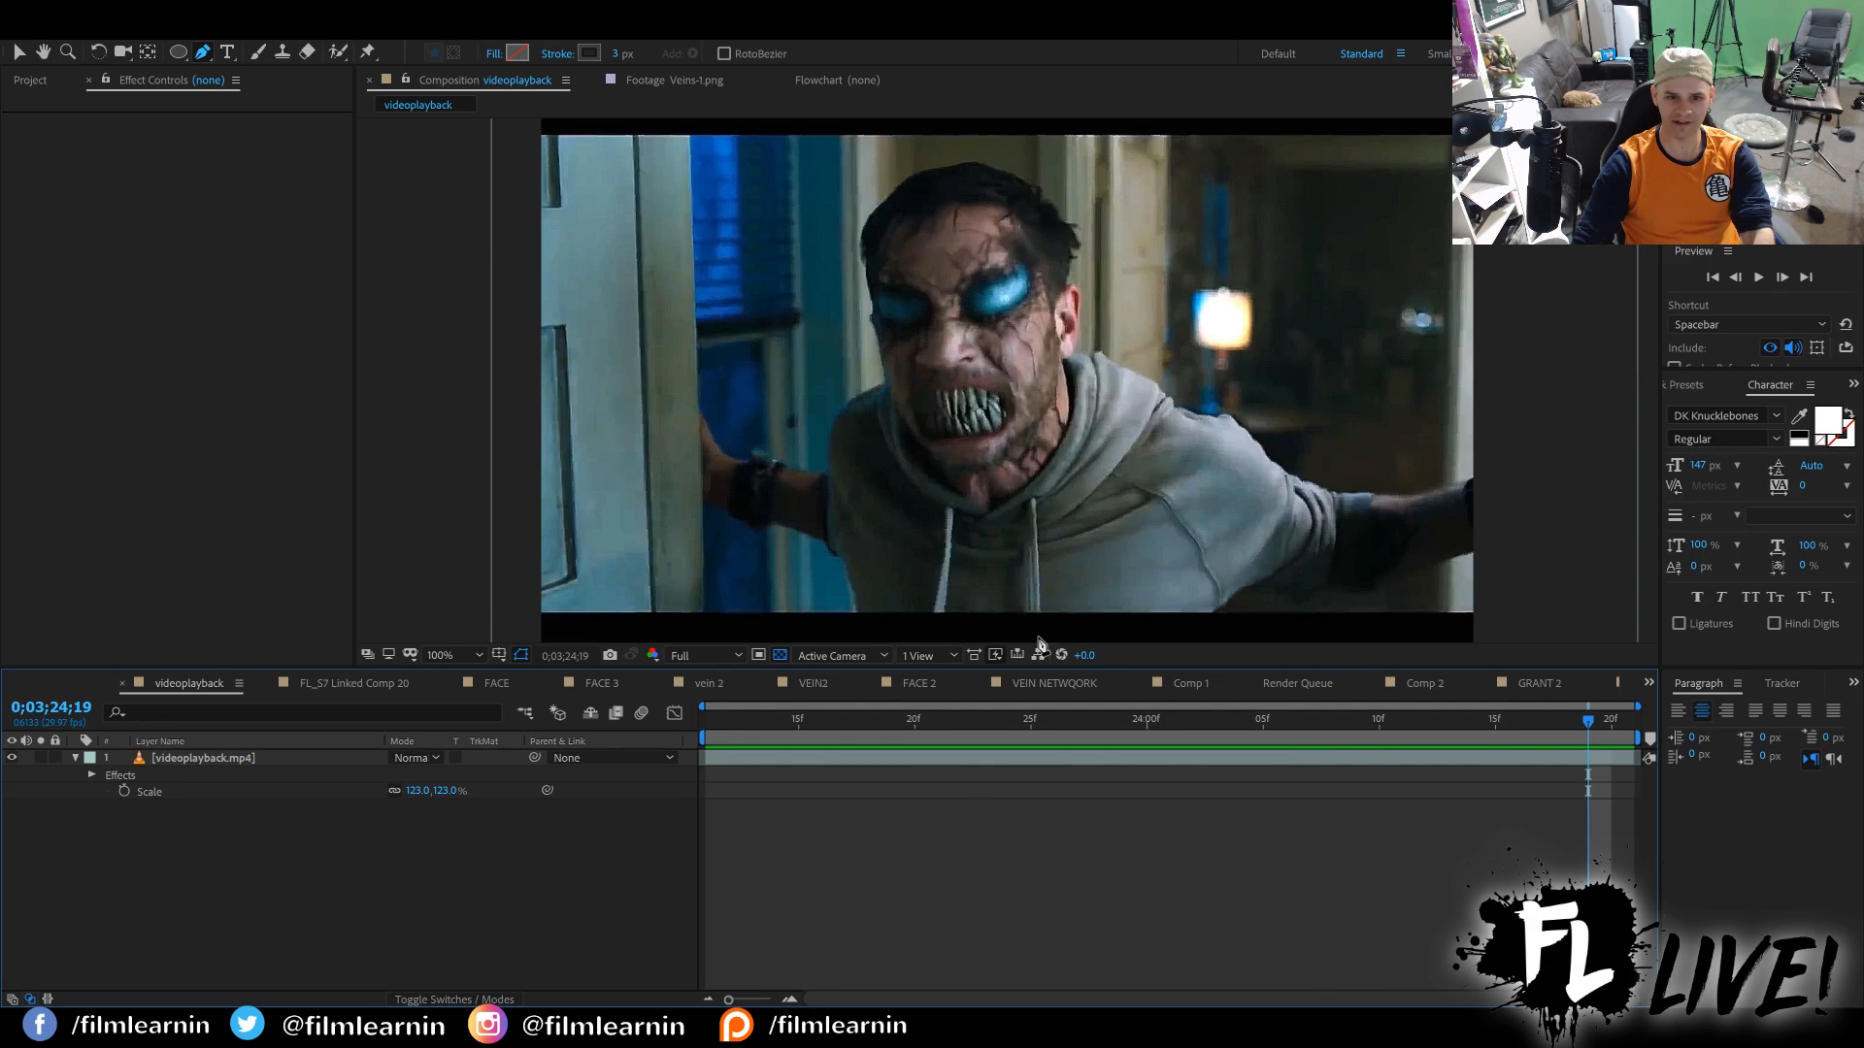
pyautogui.moveTo(728, 730); pyautogui.dragTo(1446, 686)
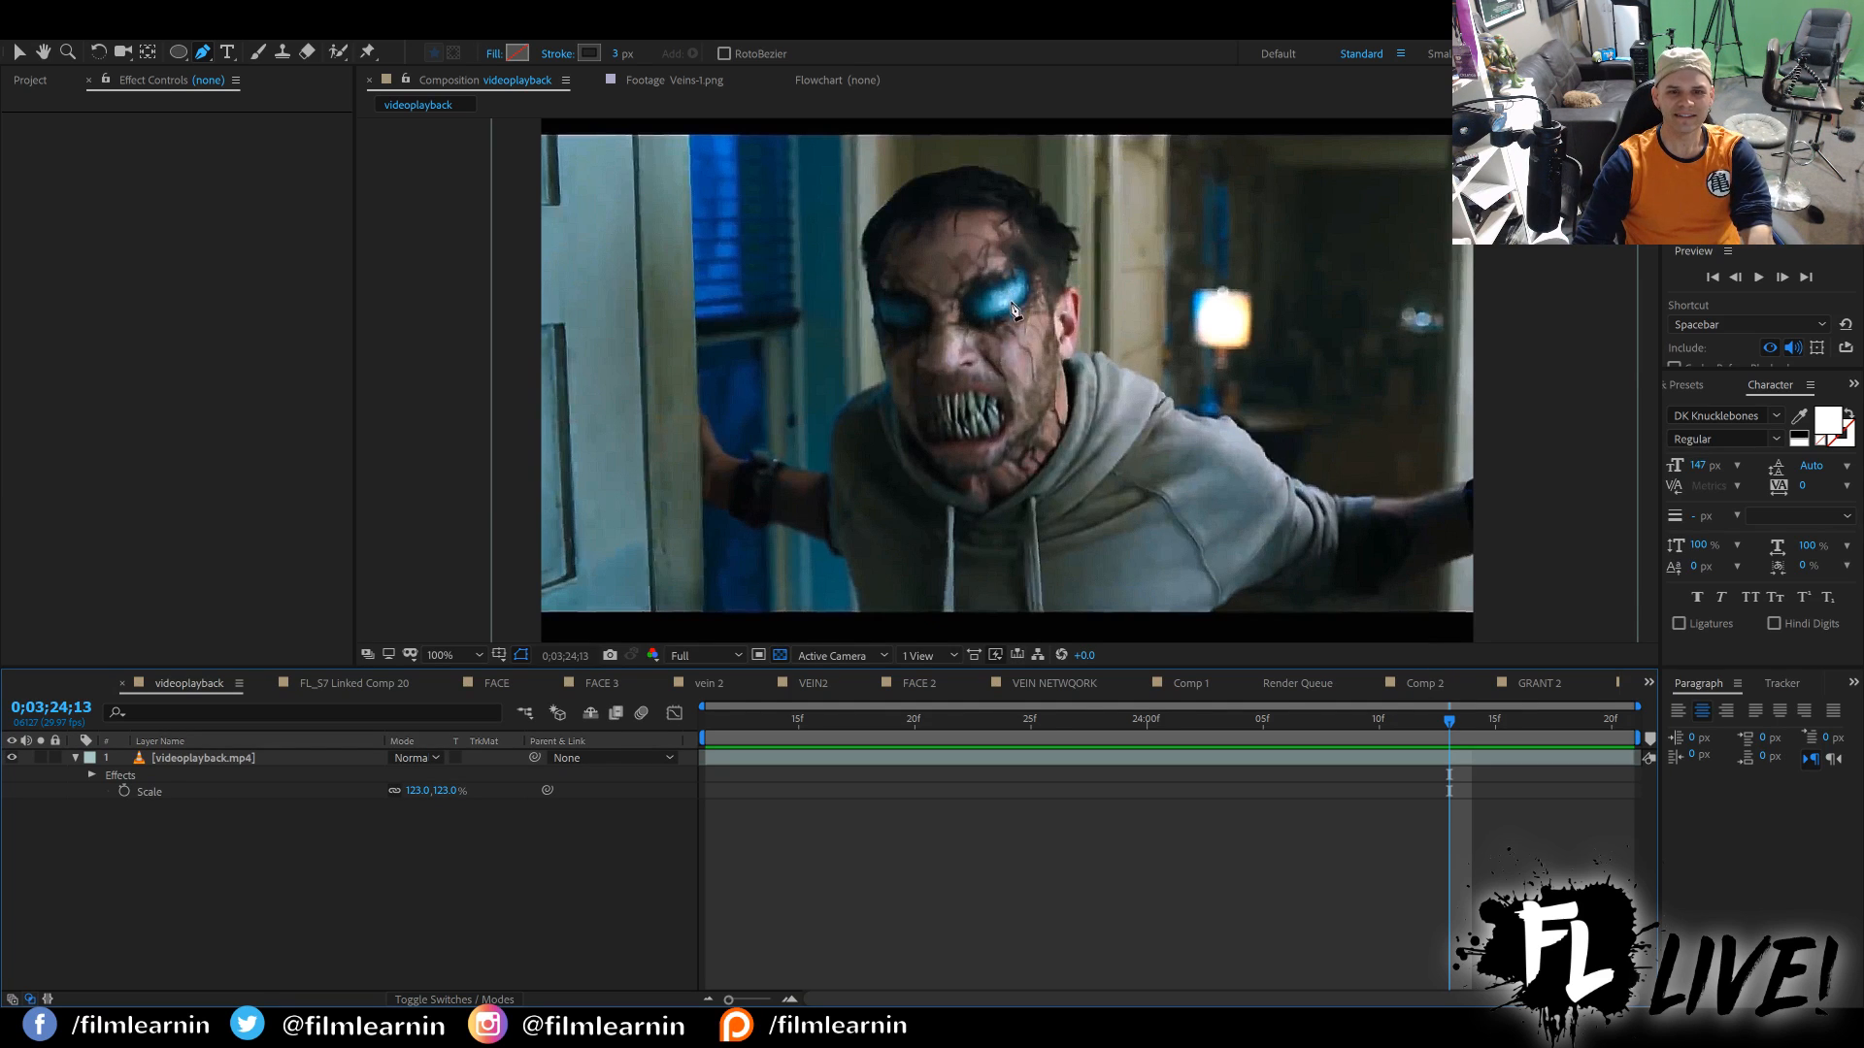
pyautogui.moveTo(1449, 723); pyautogui.dragTo(1077, 720)
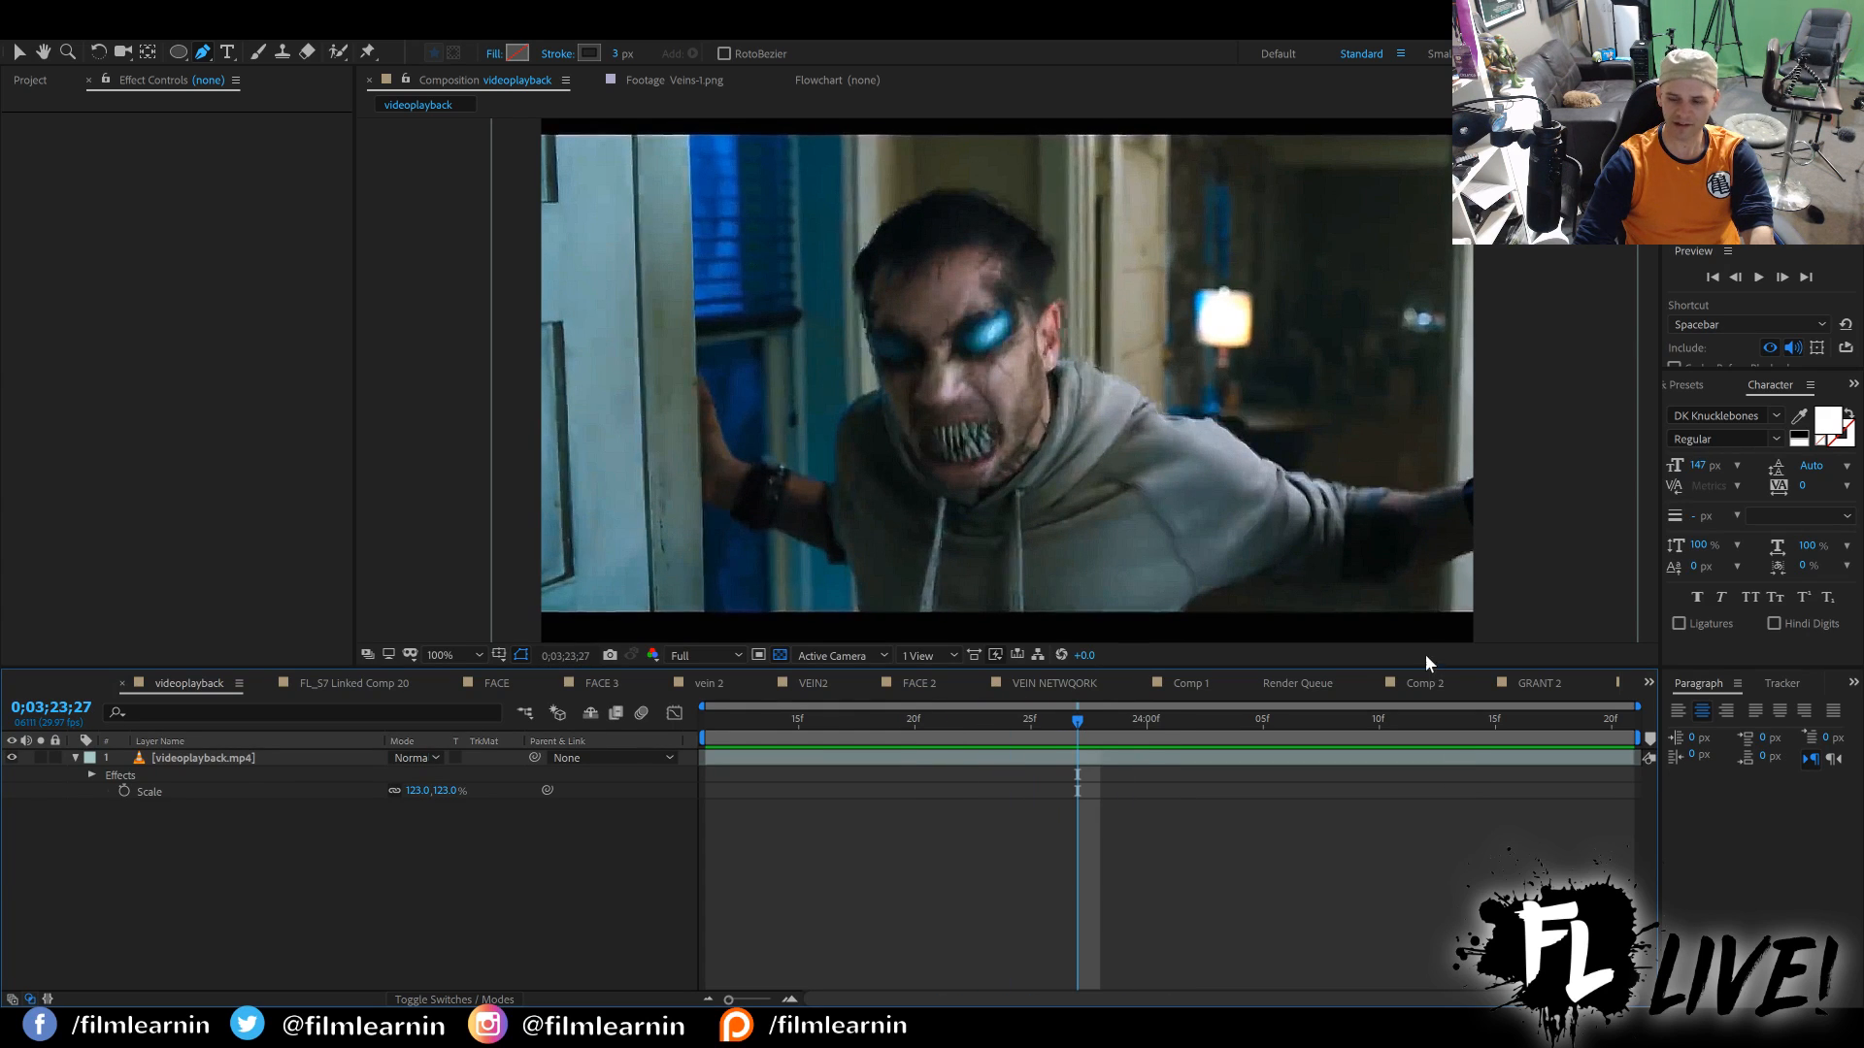
# Compare the FL_S7 Linked Comp 20 composite with the videoplayback reference clip by scrubbing through the face transformation in both comps.
pyautogui.click(313, 684)
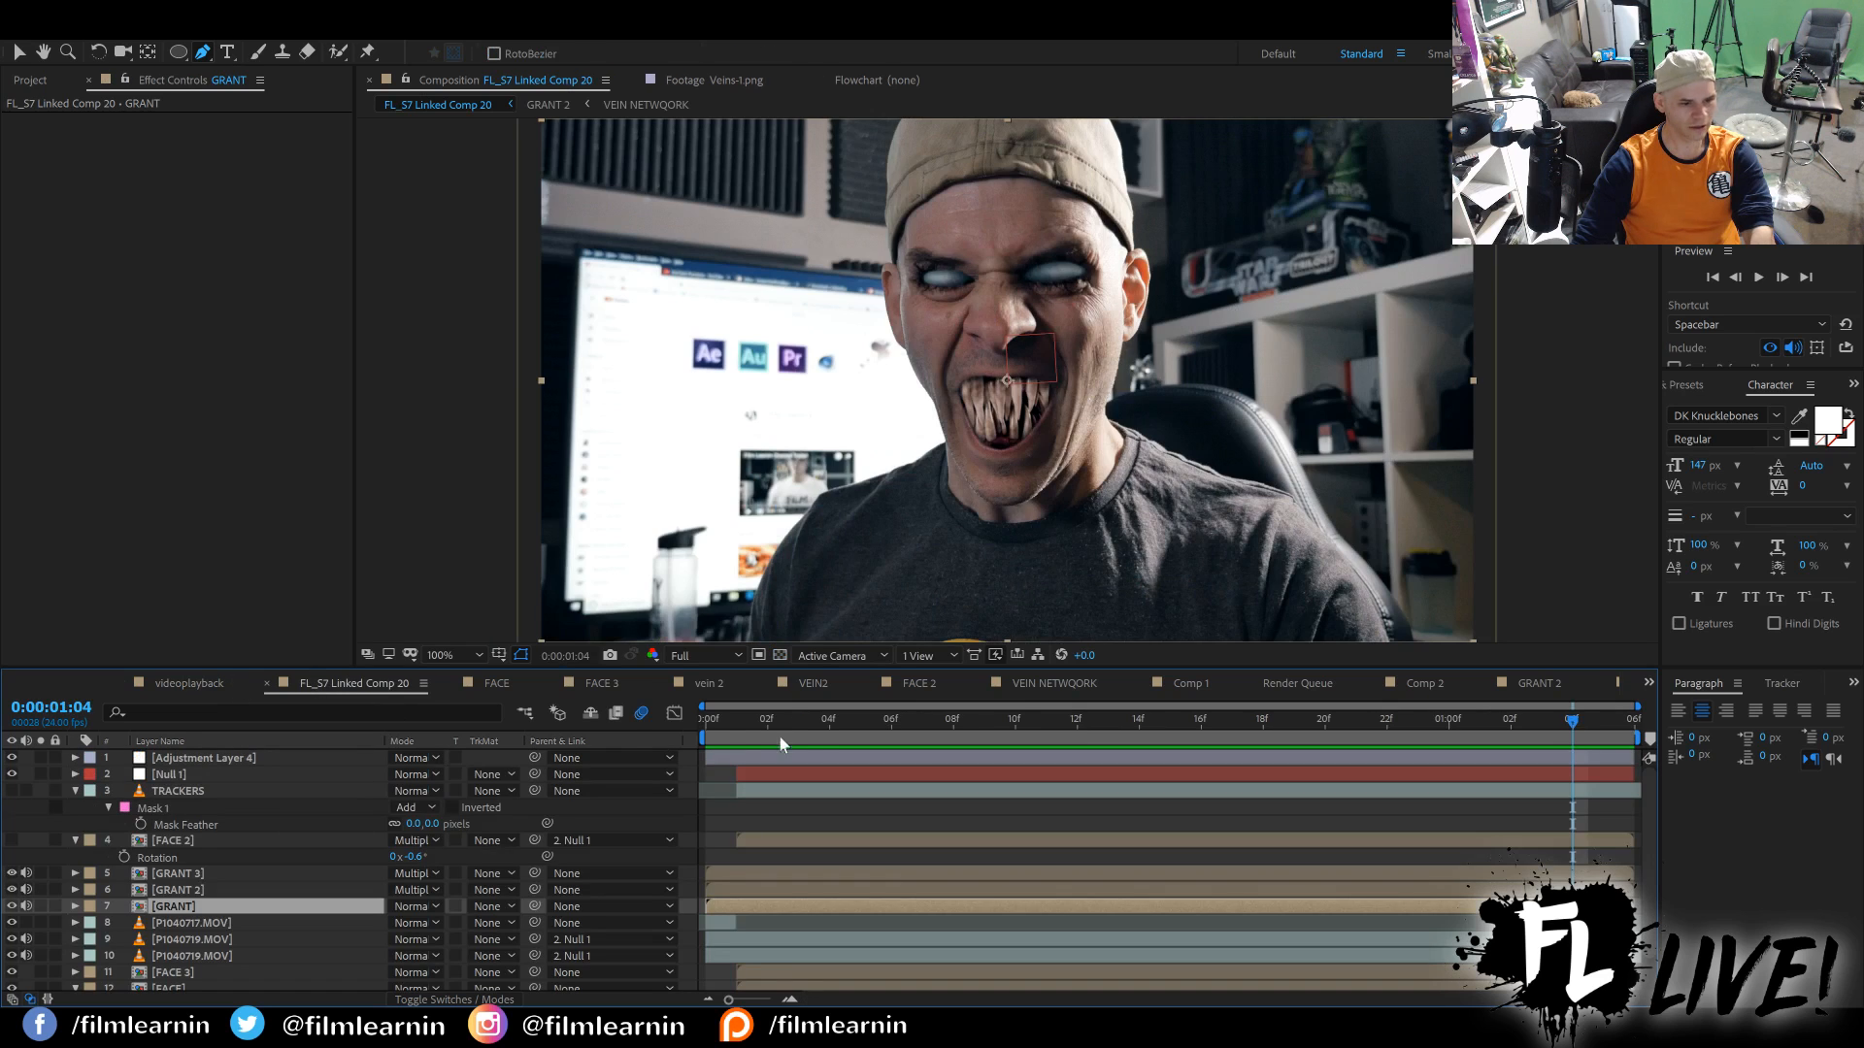
pyautogui.moveTo(782, 723); pyautogui.dragTo(1200, 720)
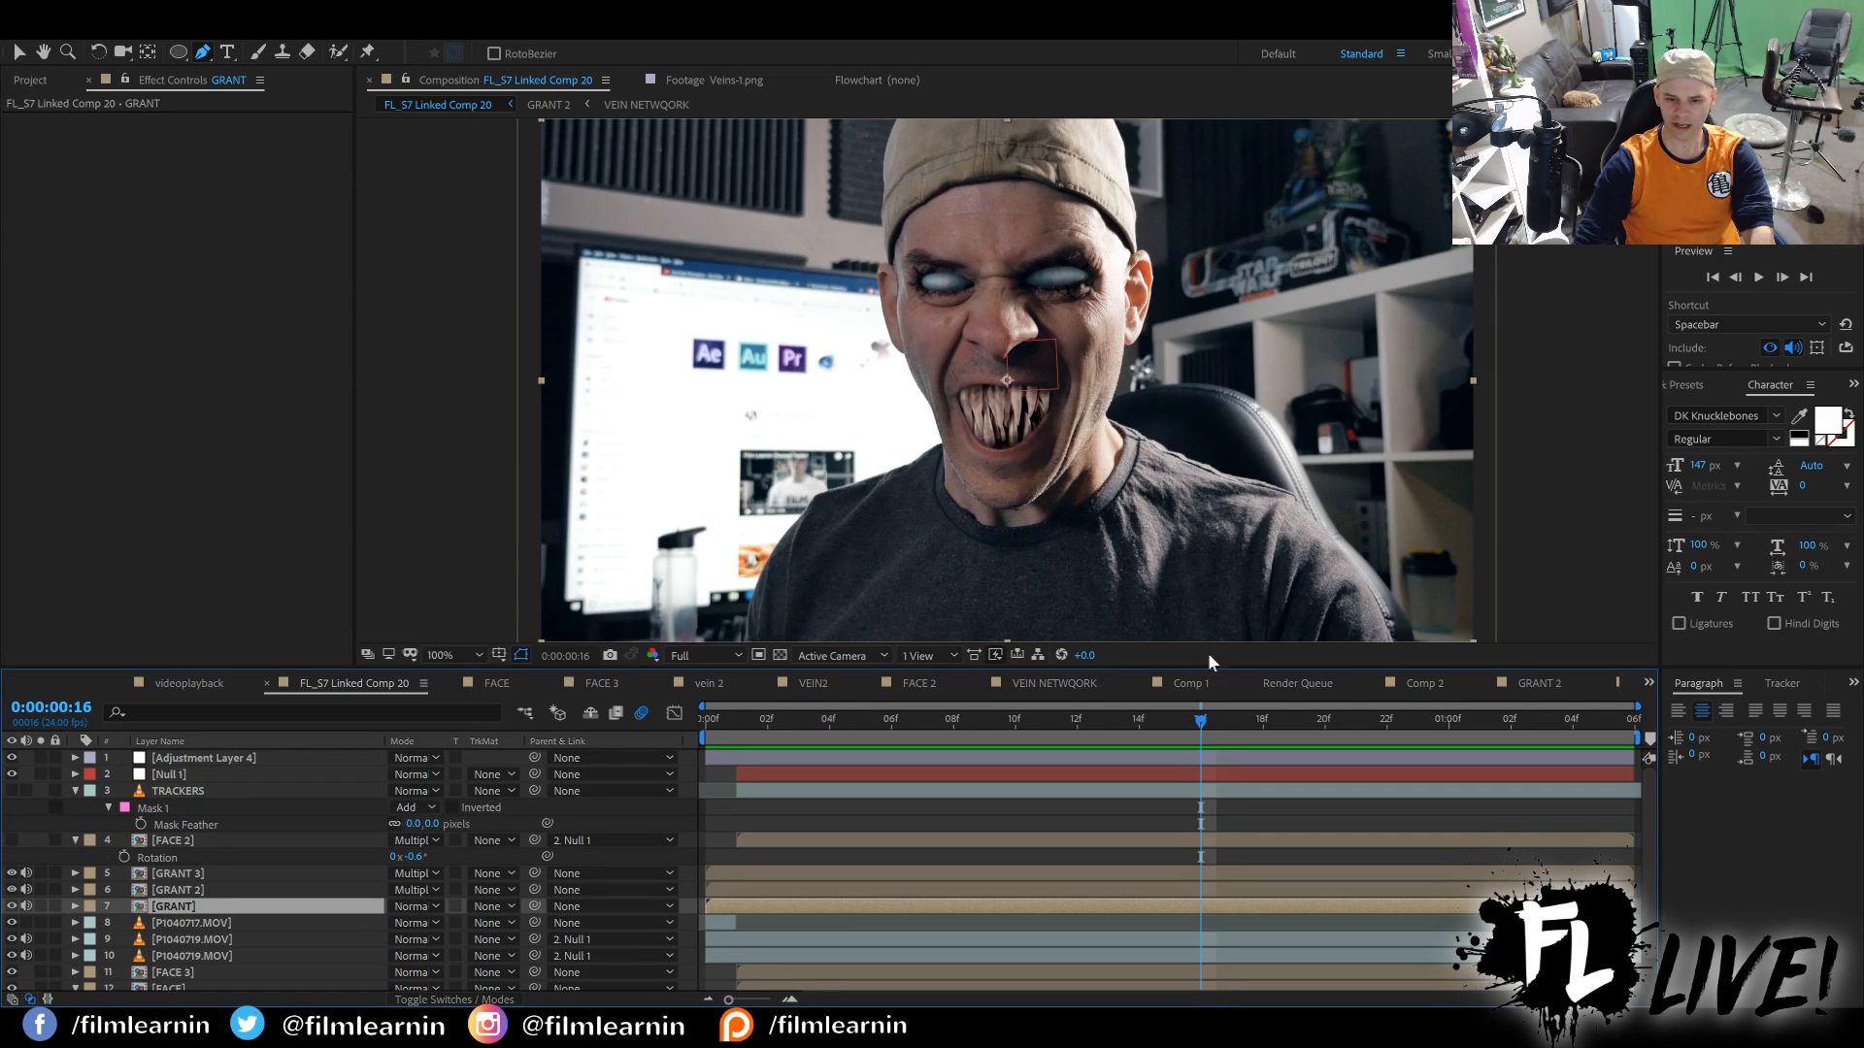
pyautogui.click(190, 685)
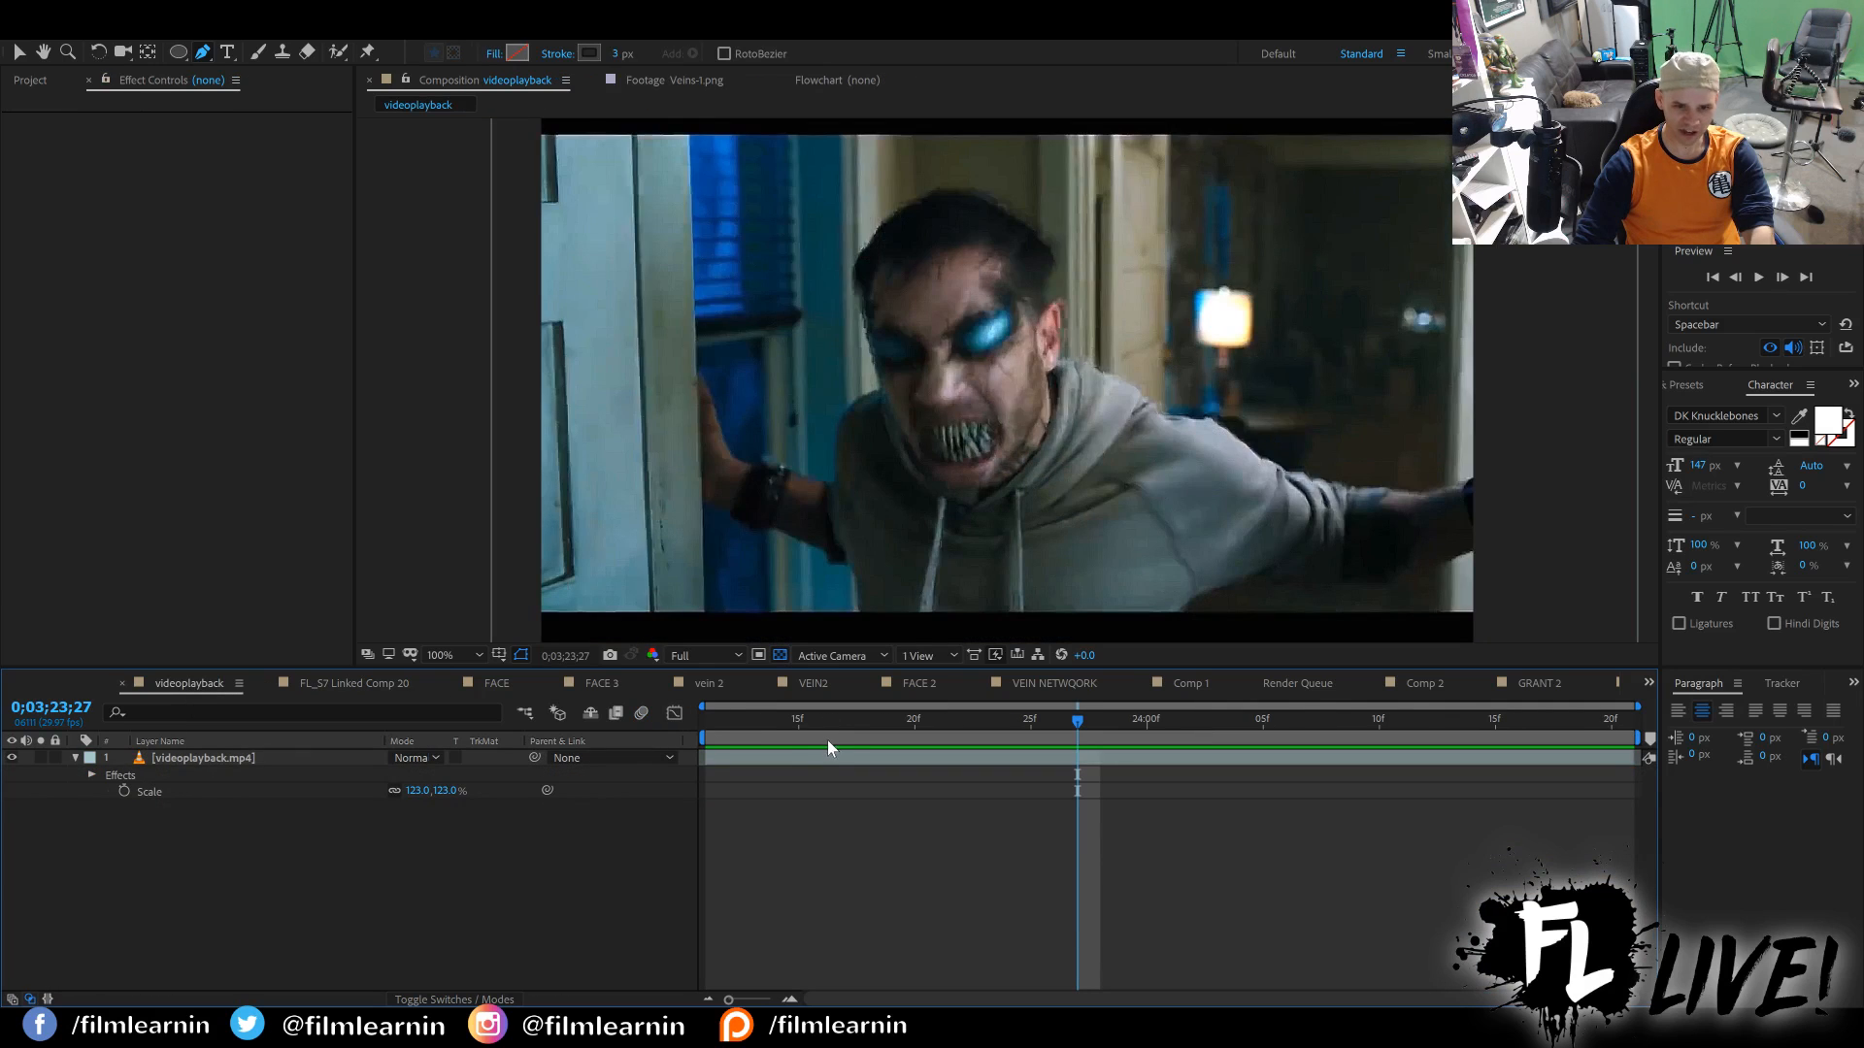
pyautogui.moveTo(795, 719); pyautogui.dragTo(946, 723)
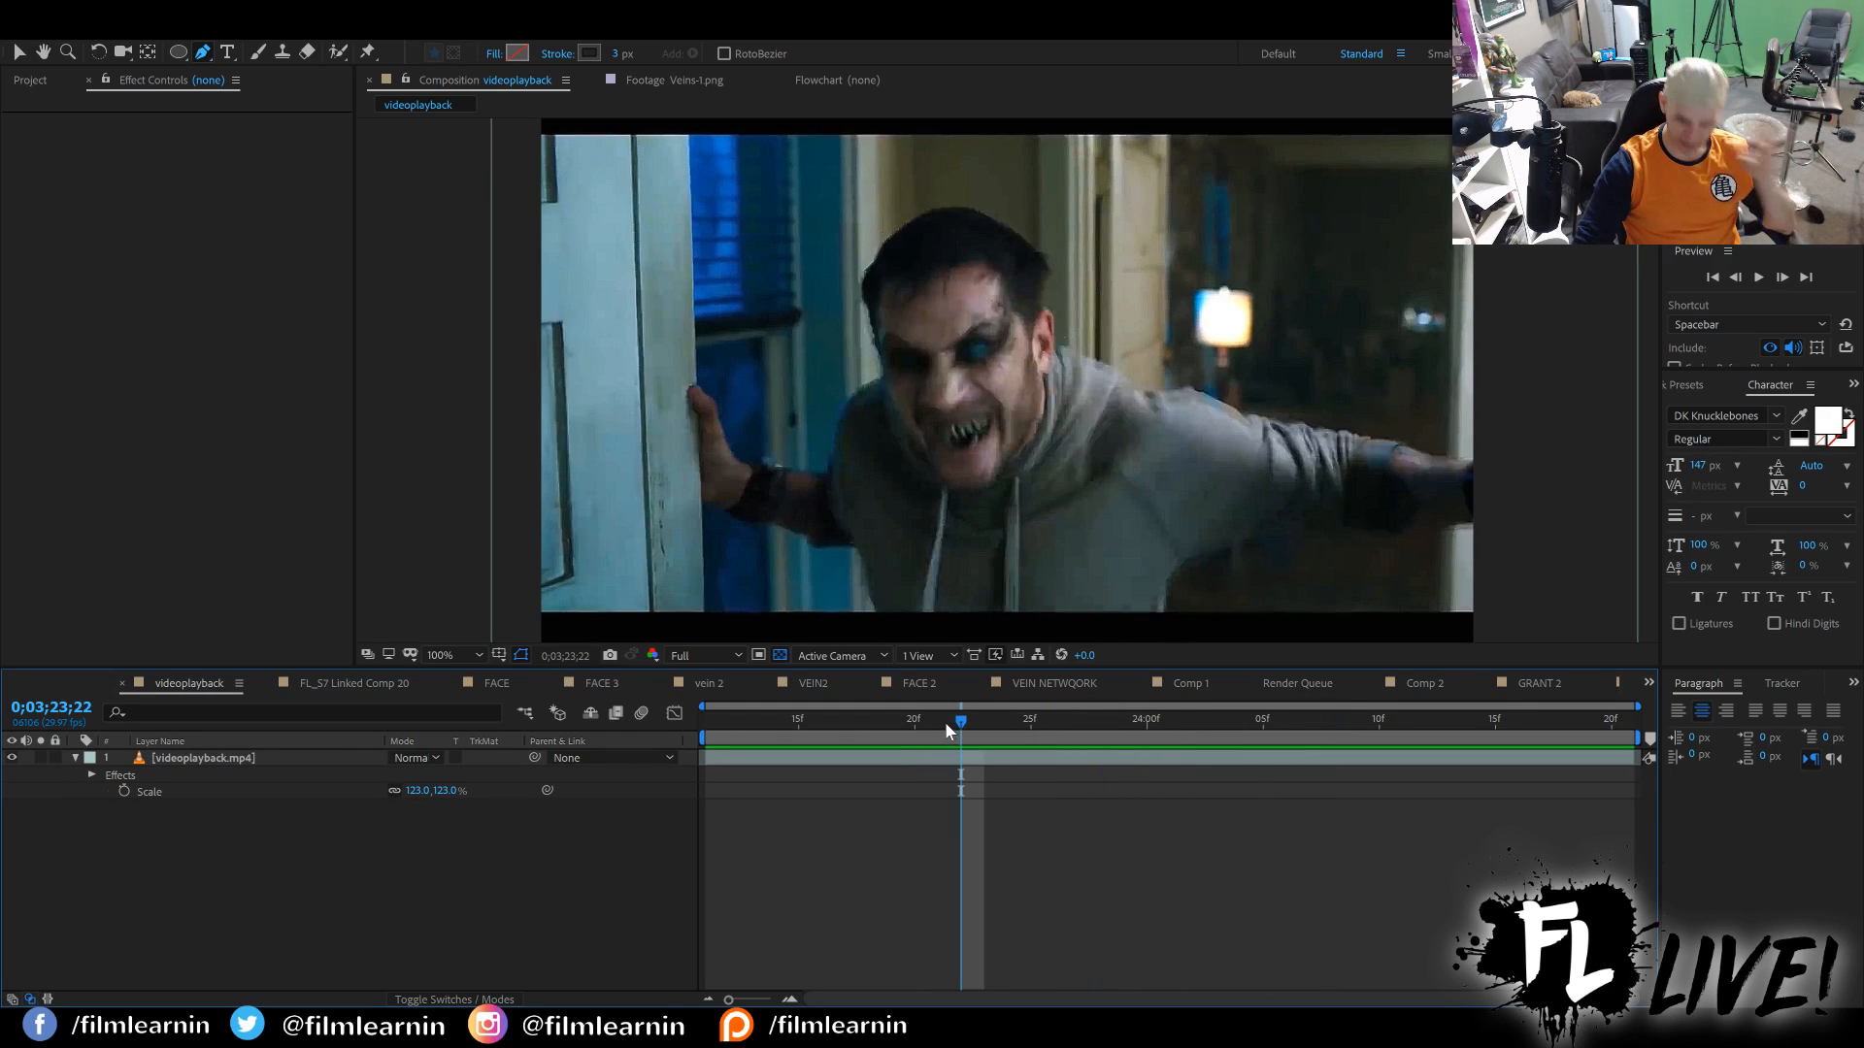
pyautogui.click(316, 684)
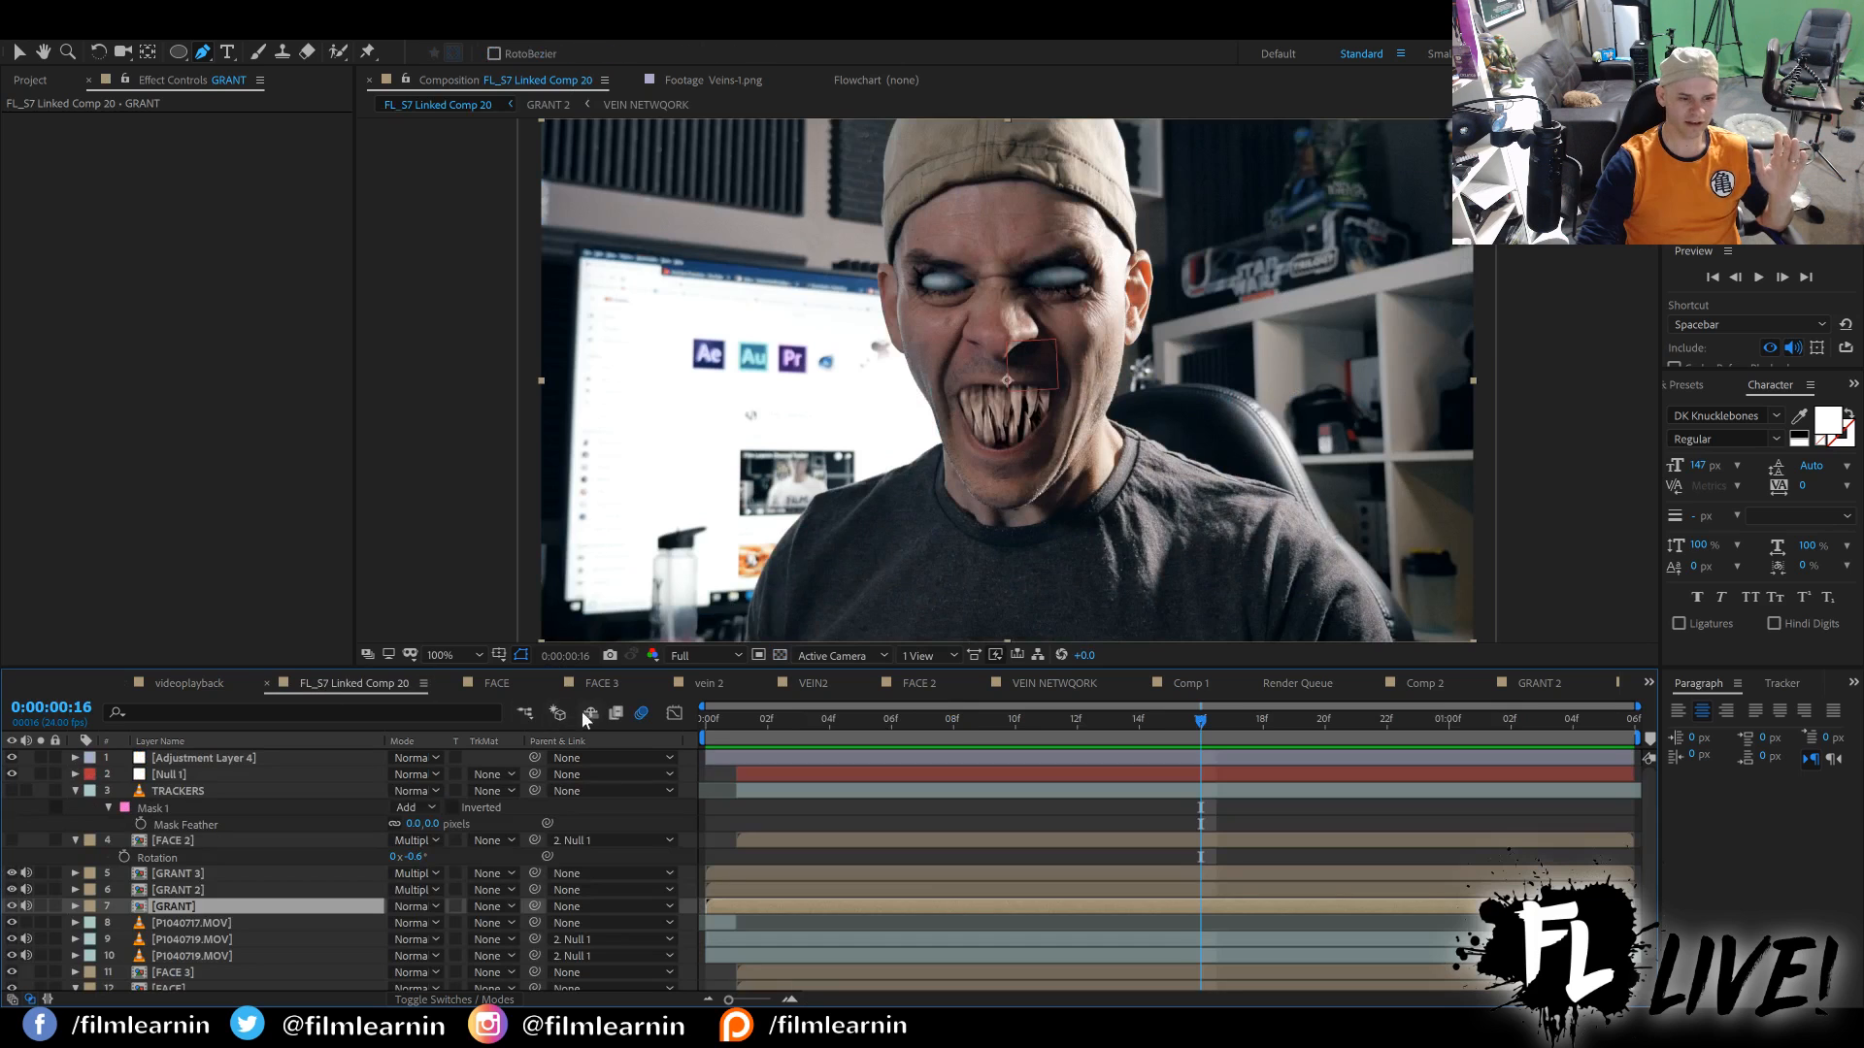
pyautogui.moveTo(711, 728); pyautogui.dragTo(1375, 699)
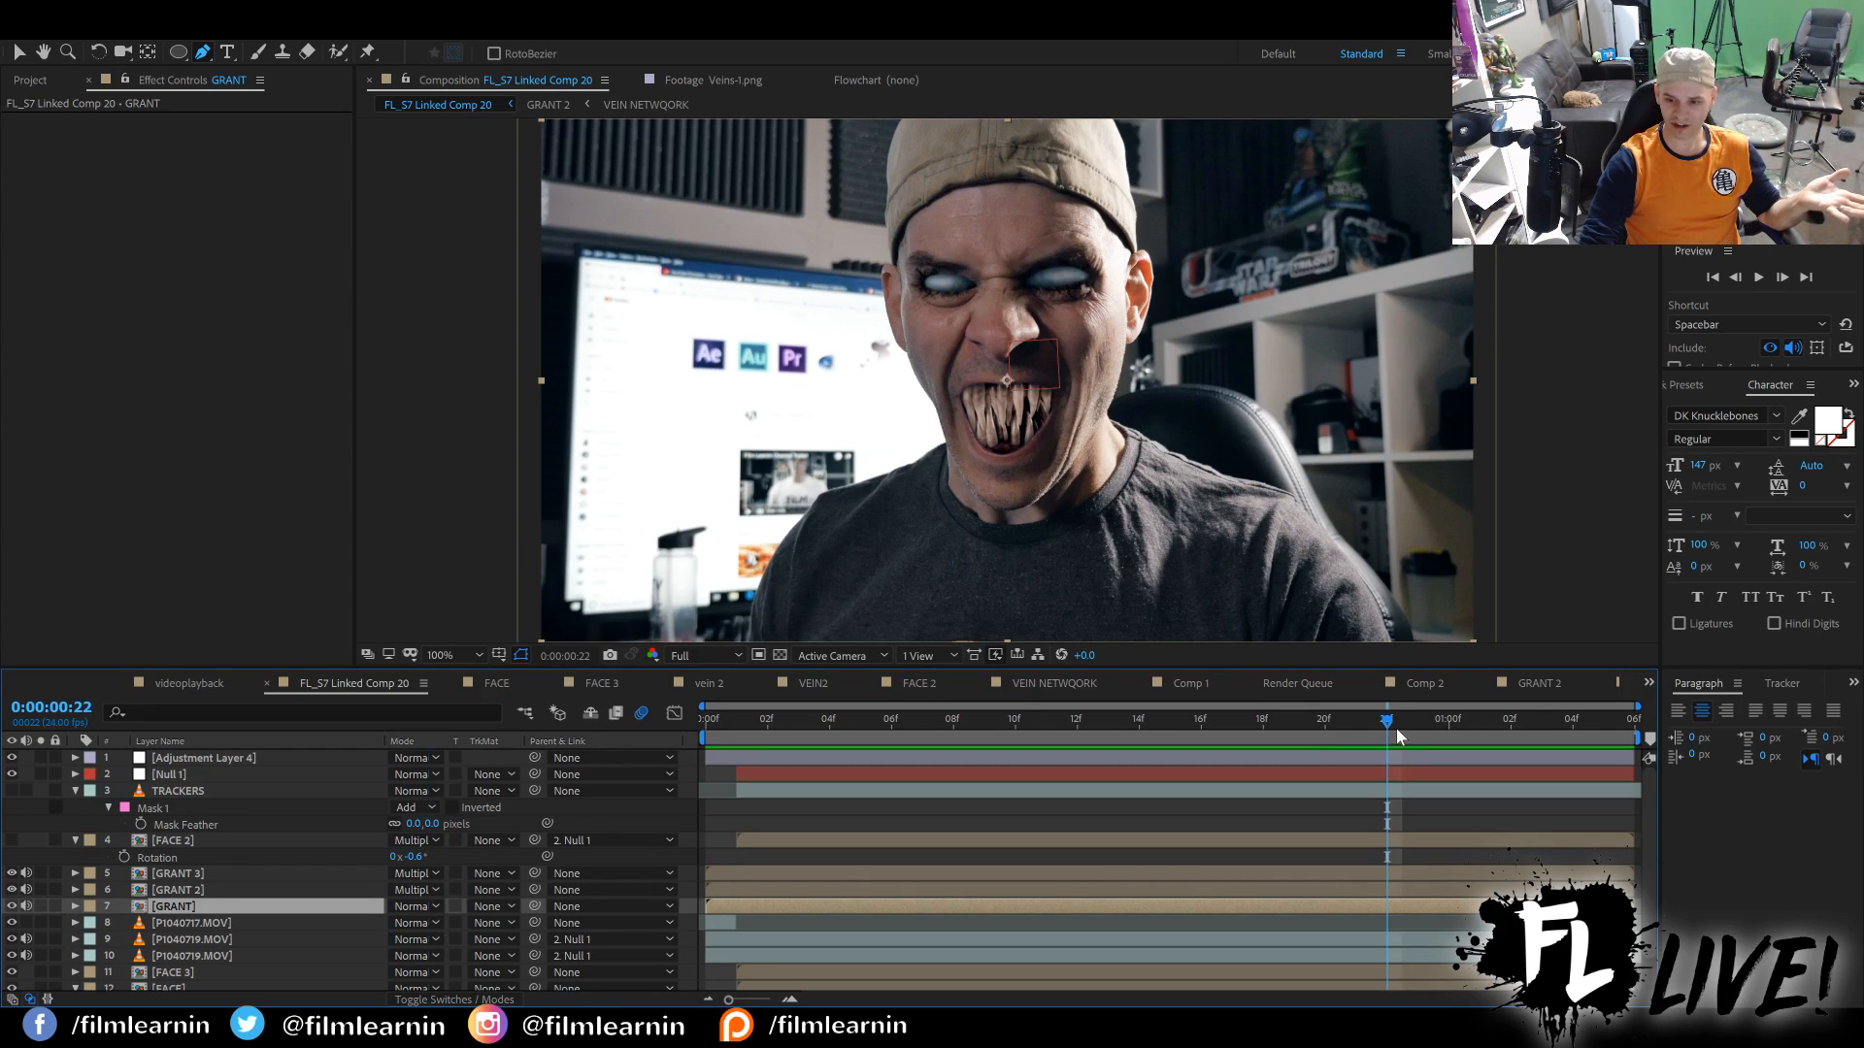
pyautogui.moveTo(1388, 722); pyautogui.dragTo(1602, 718)
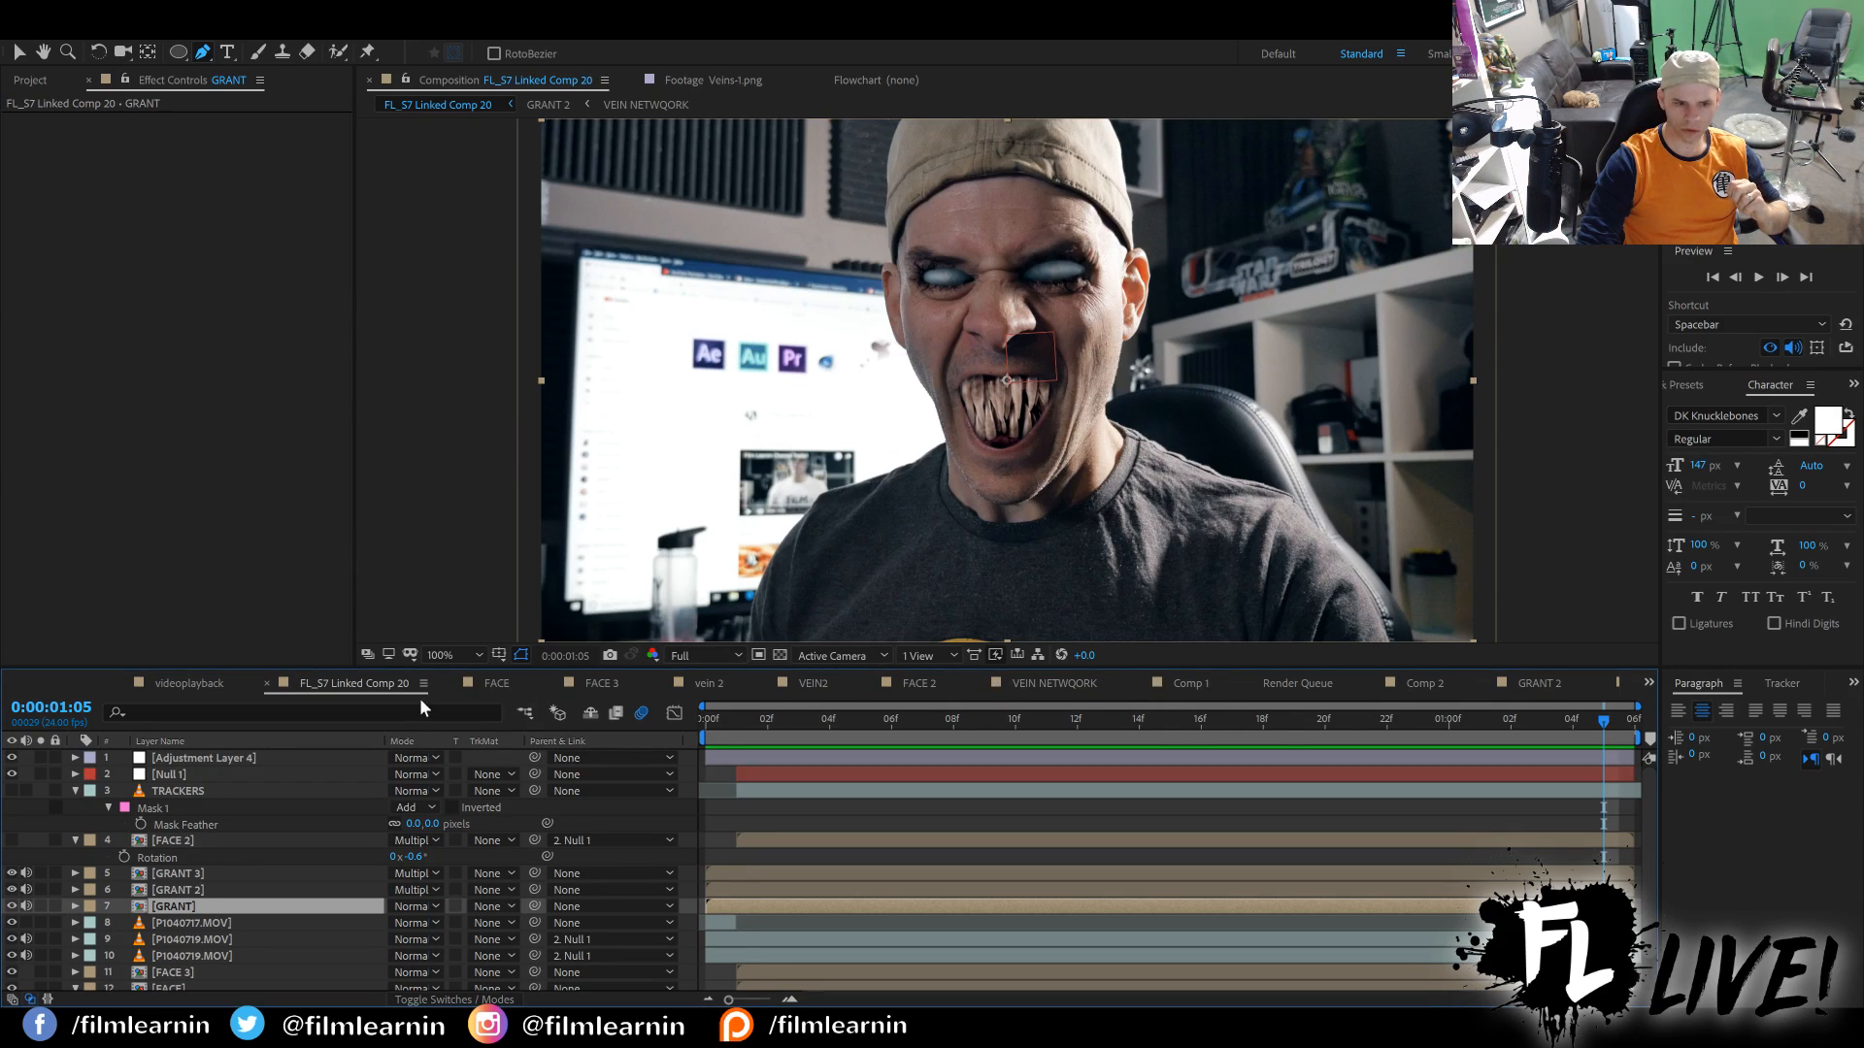
# Open the GRANT precomp, launch Mocha Pro on its footage layer, and play the tracked shot from the first frame.
pyautogui.doubleClick(153, 907)
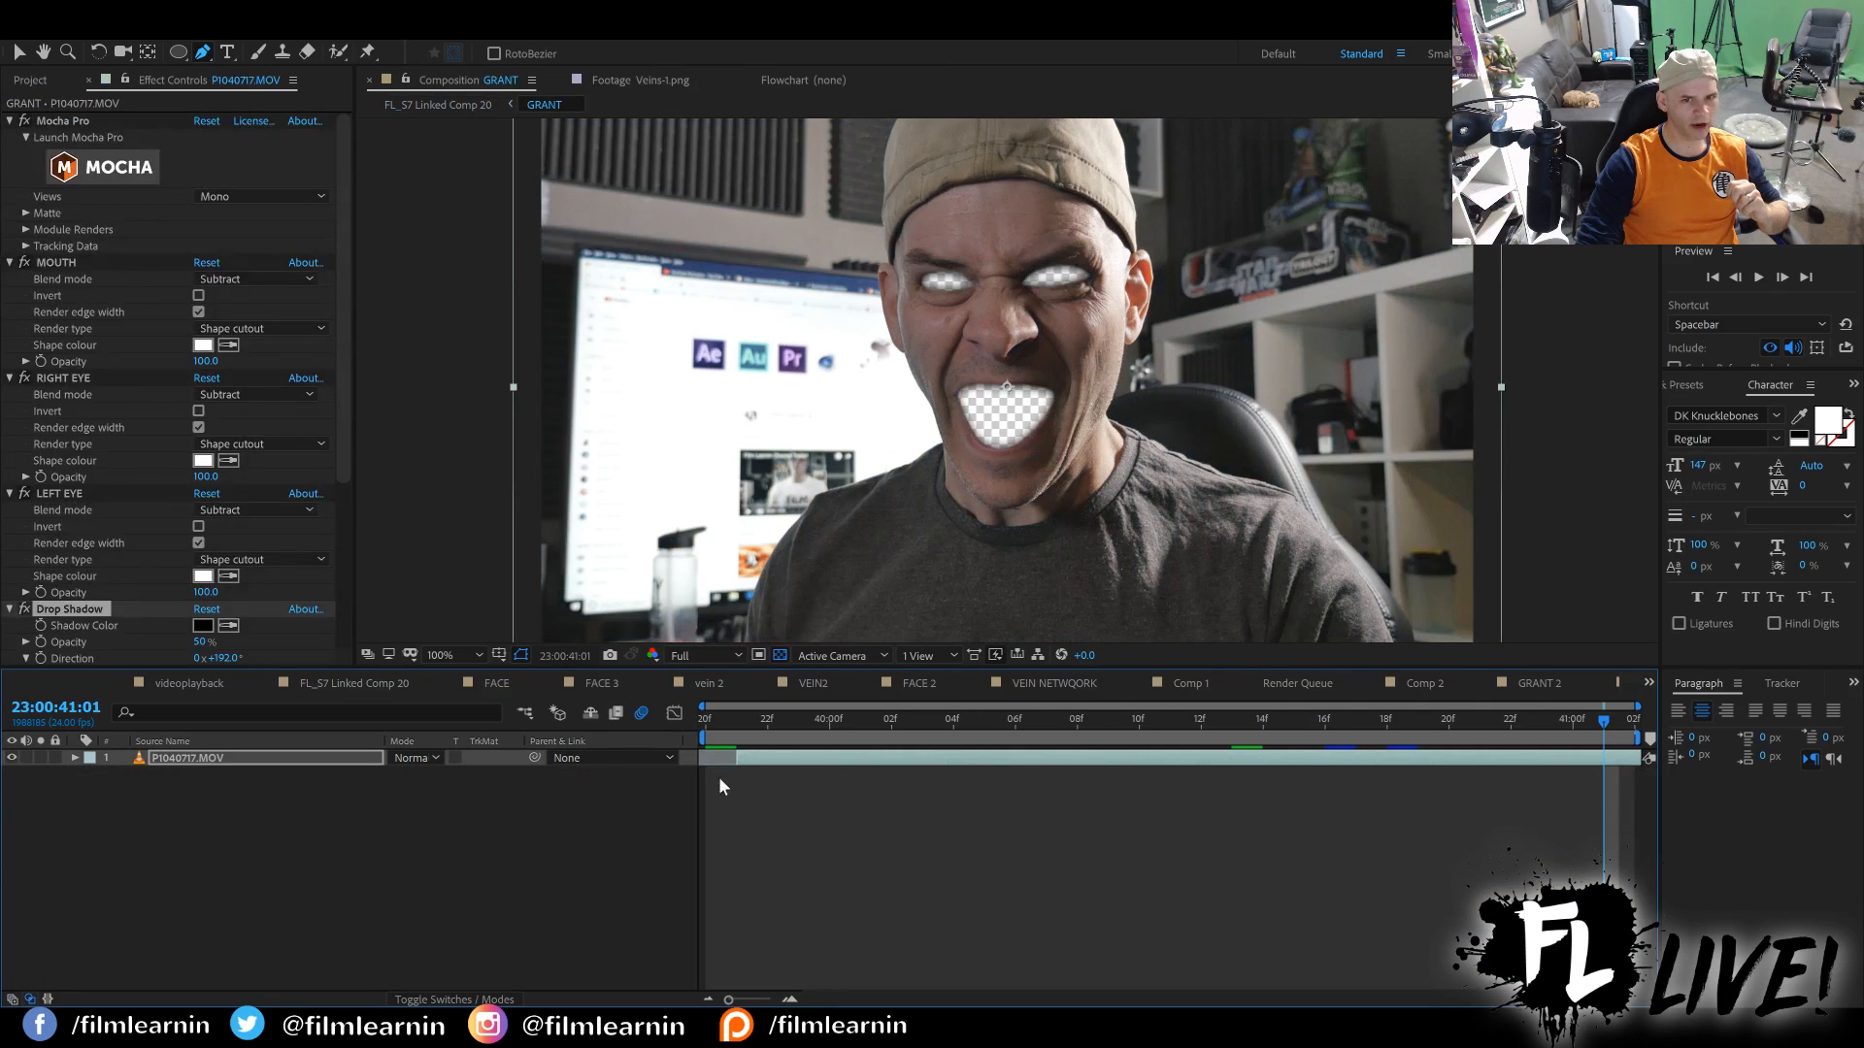
pyautogui.click(118, 167)
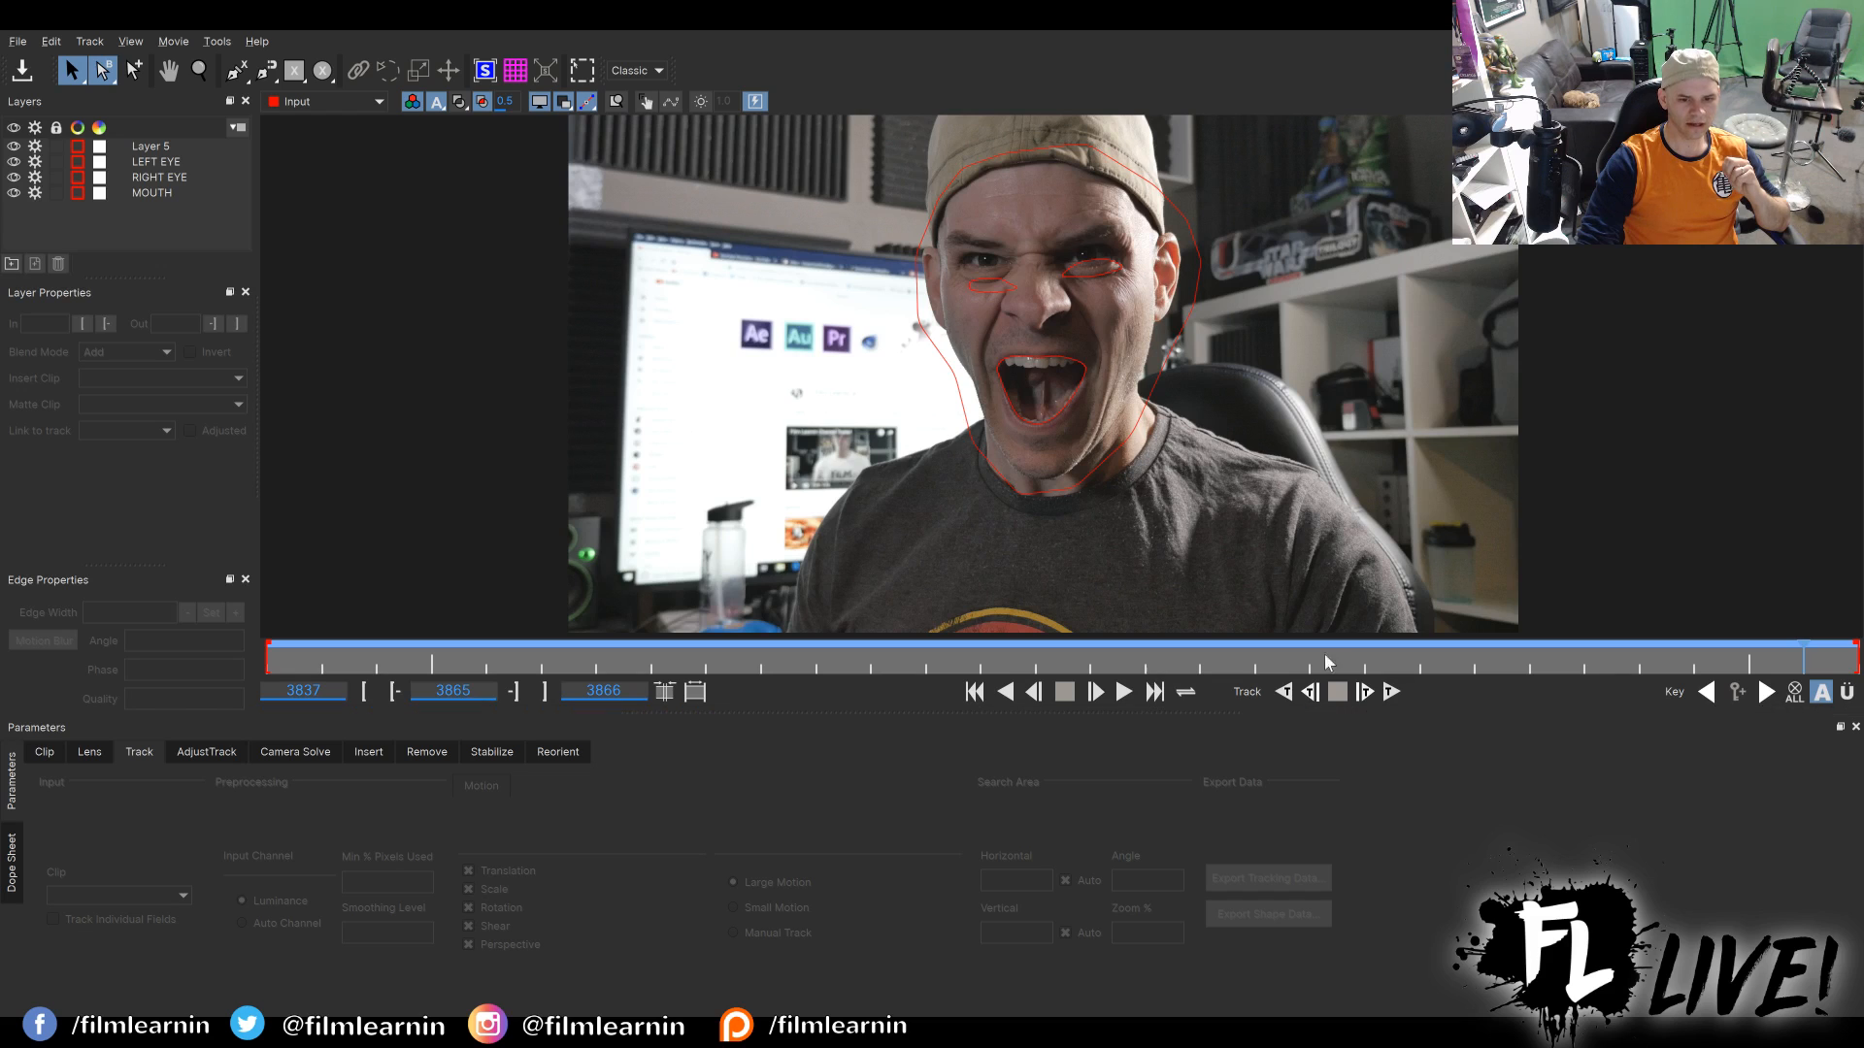
pyautogui.moveTo(1847, 660); pyautogui.dragTo(221, 658)
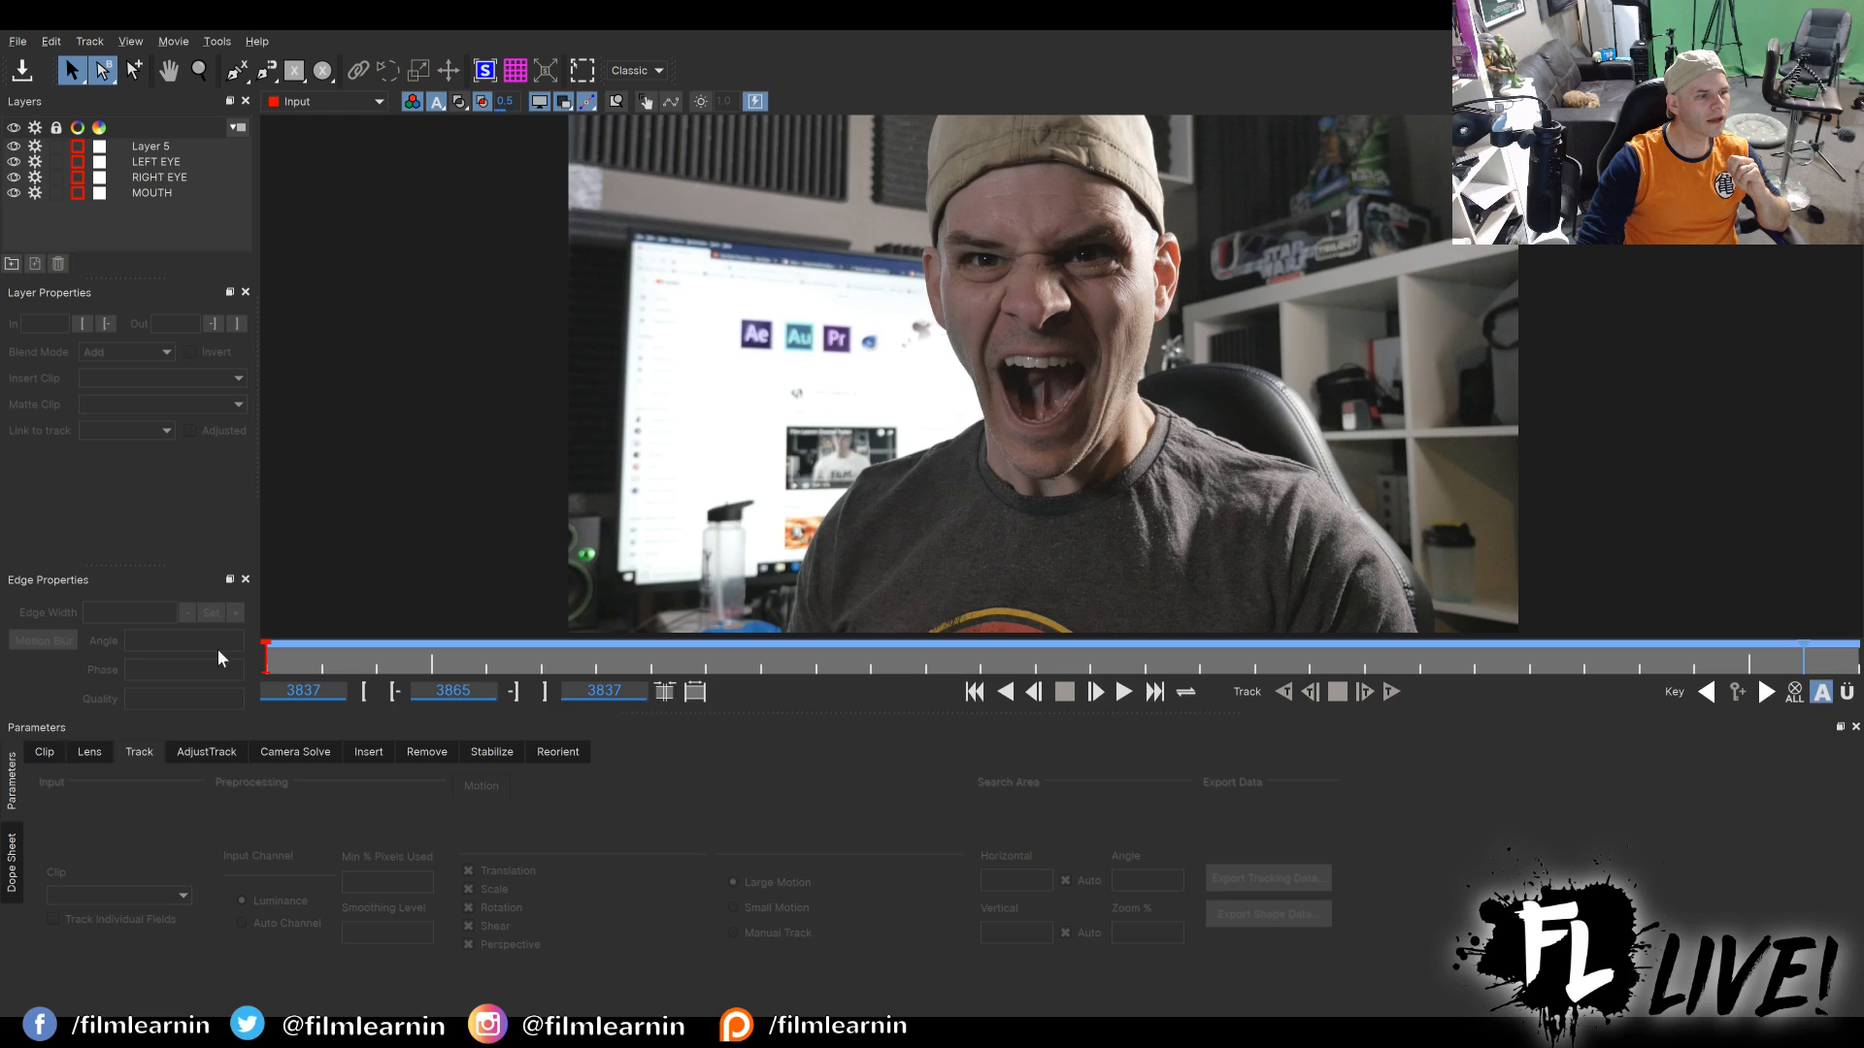
pyautogui.click(1124, 693)
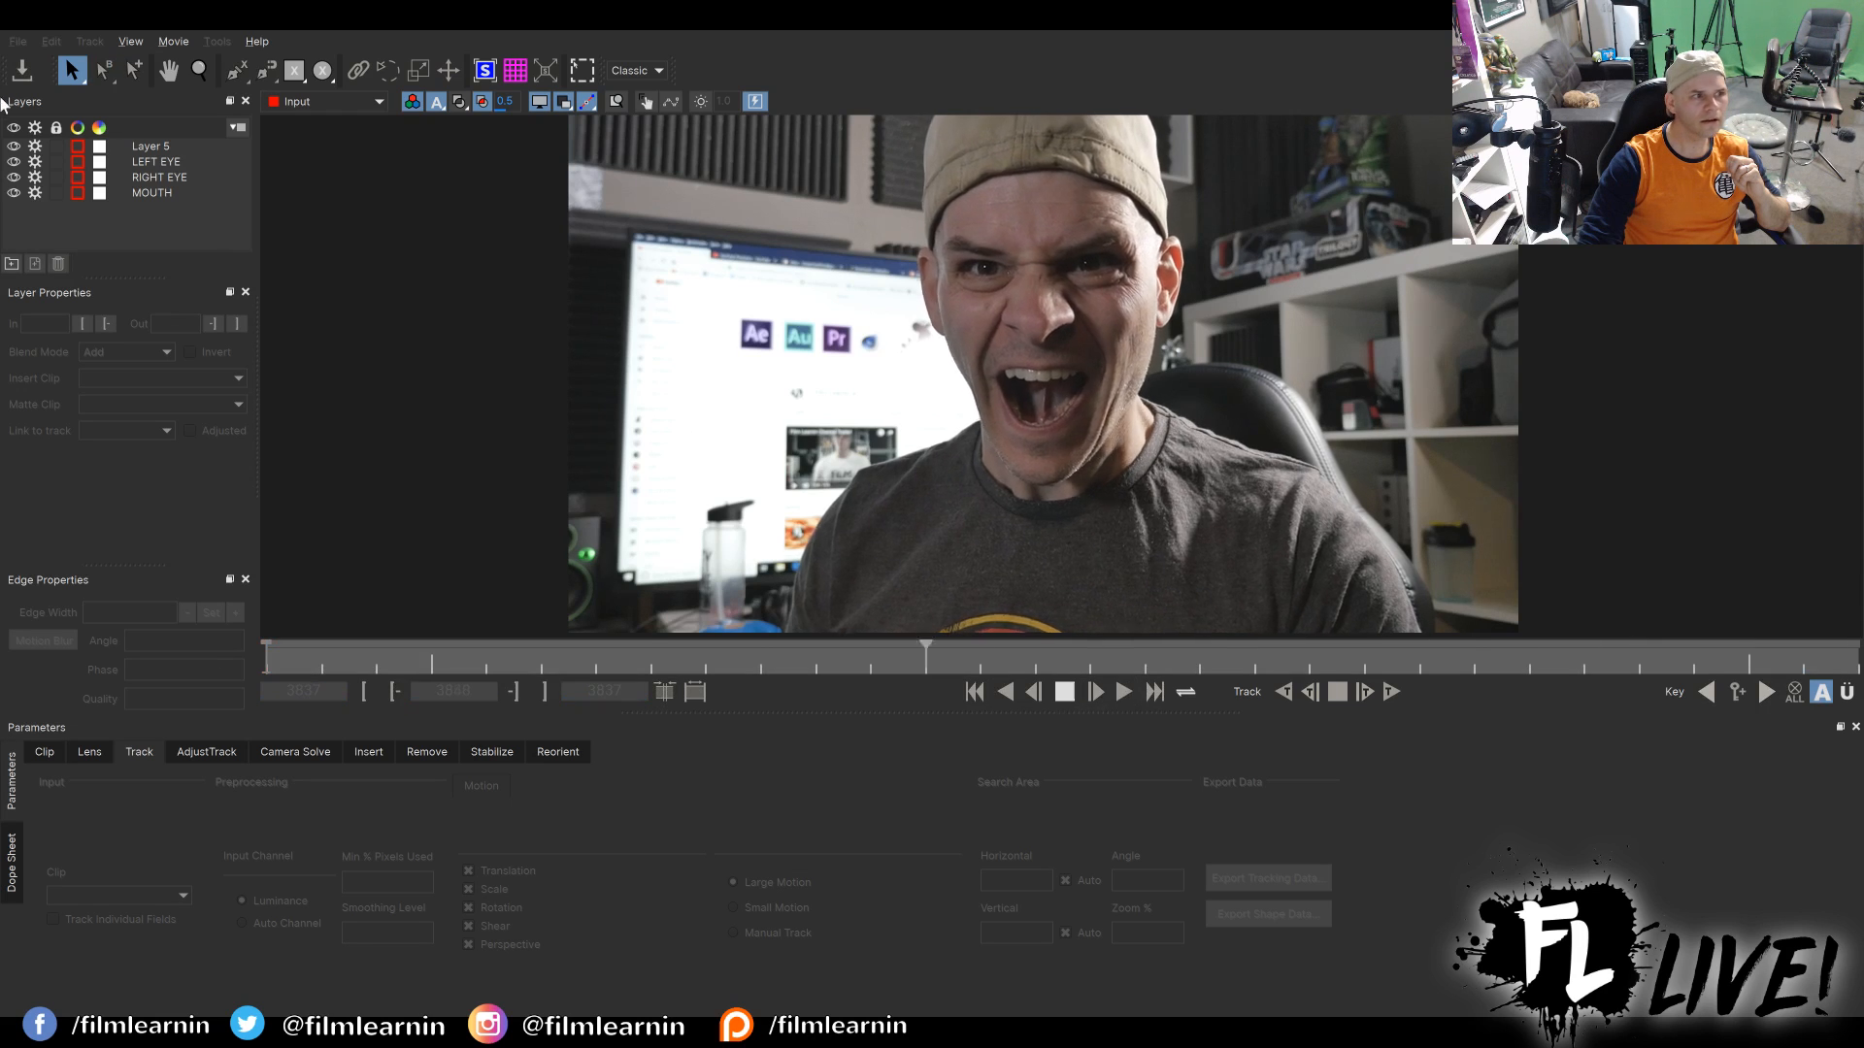
# Examine the MOUTH, RIGHT EYE, LEFT EYE and Layer 5 tracking shapes on the face in Mocha Pro.
pyautogui.click(123, 194)
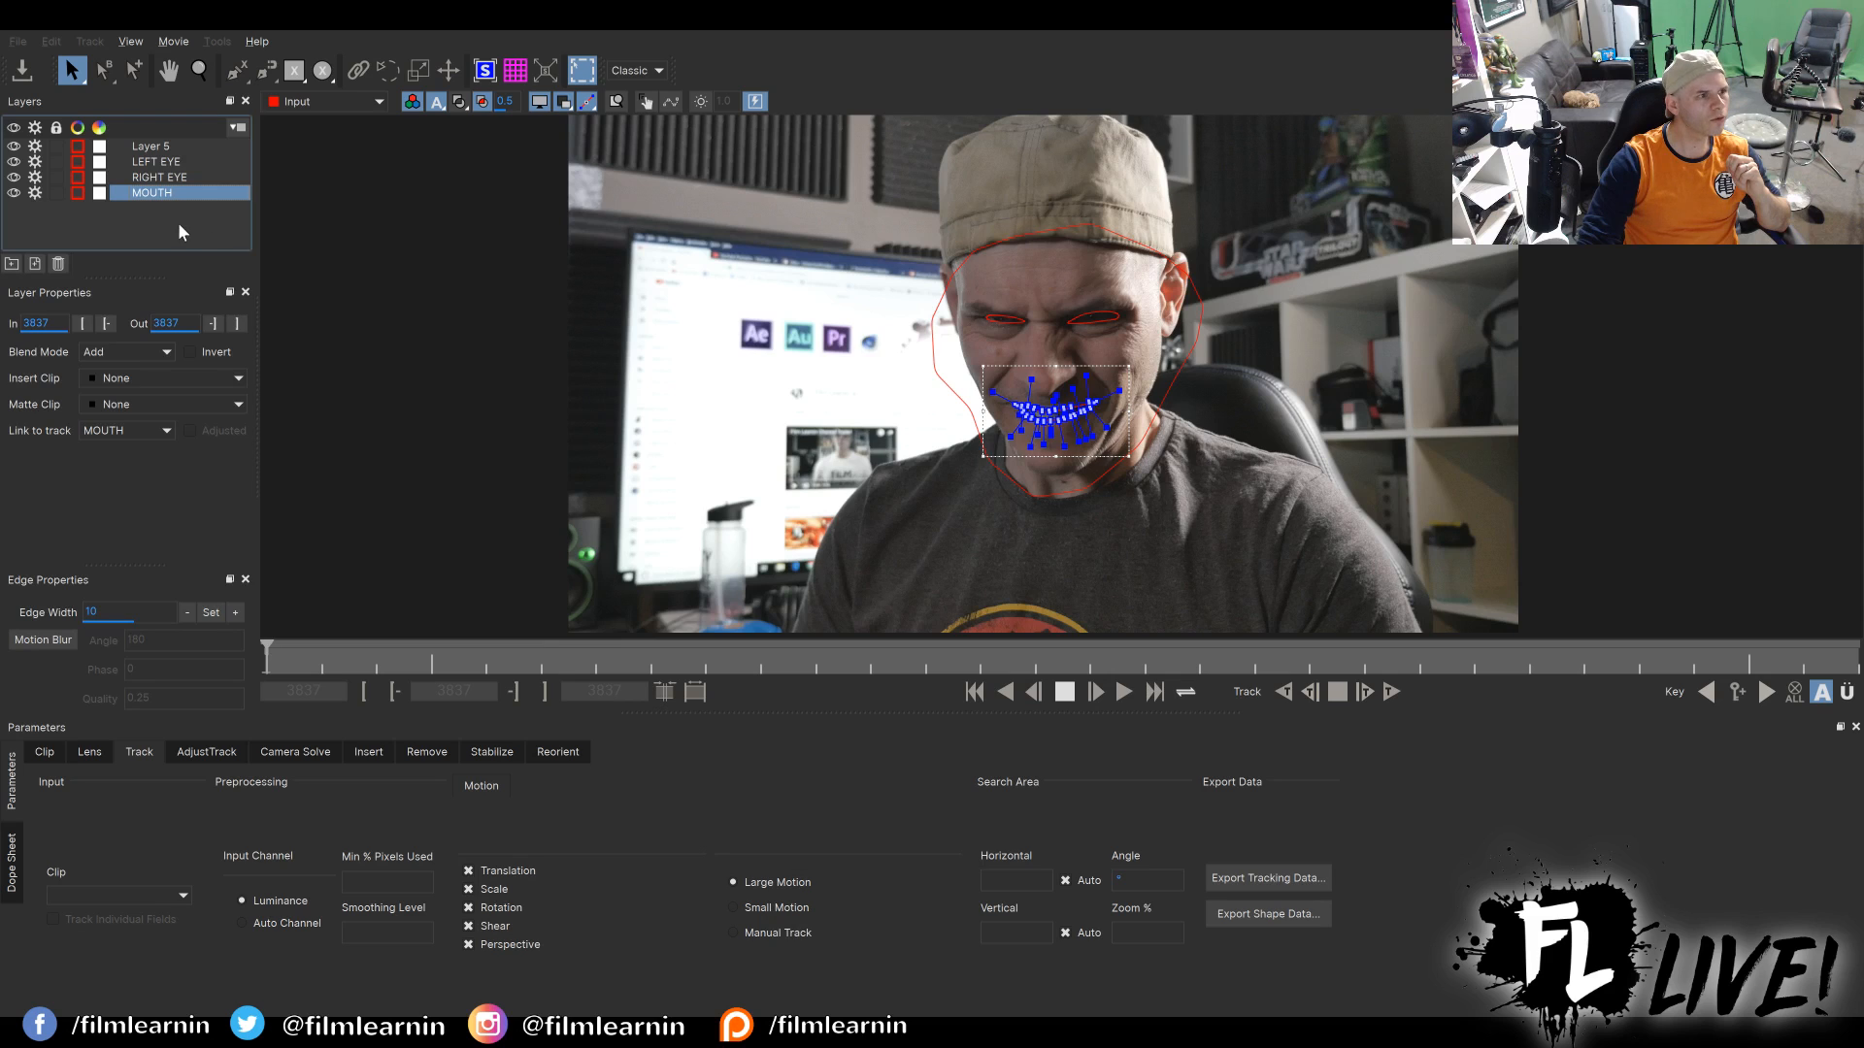
pyautogui.click(550, 404)
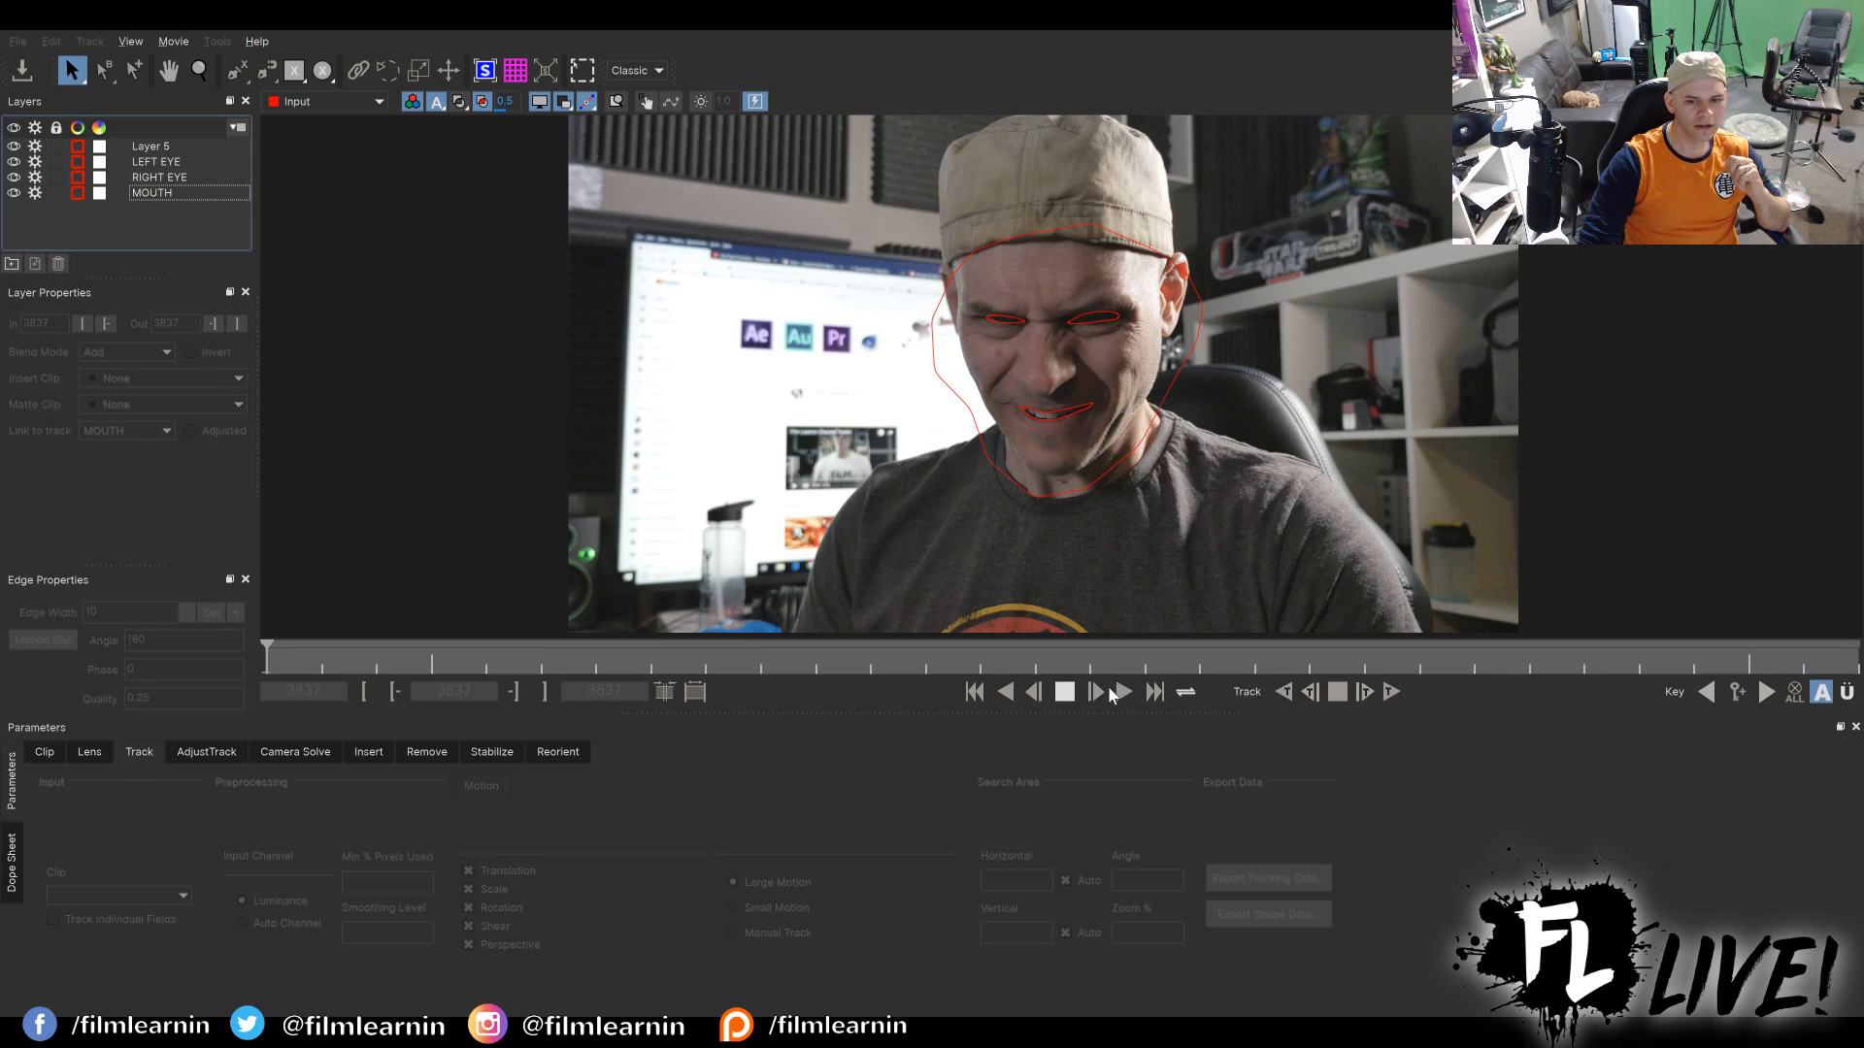
pyautogui.click(239, 146)
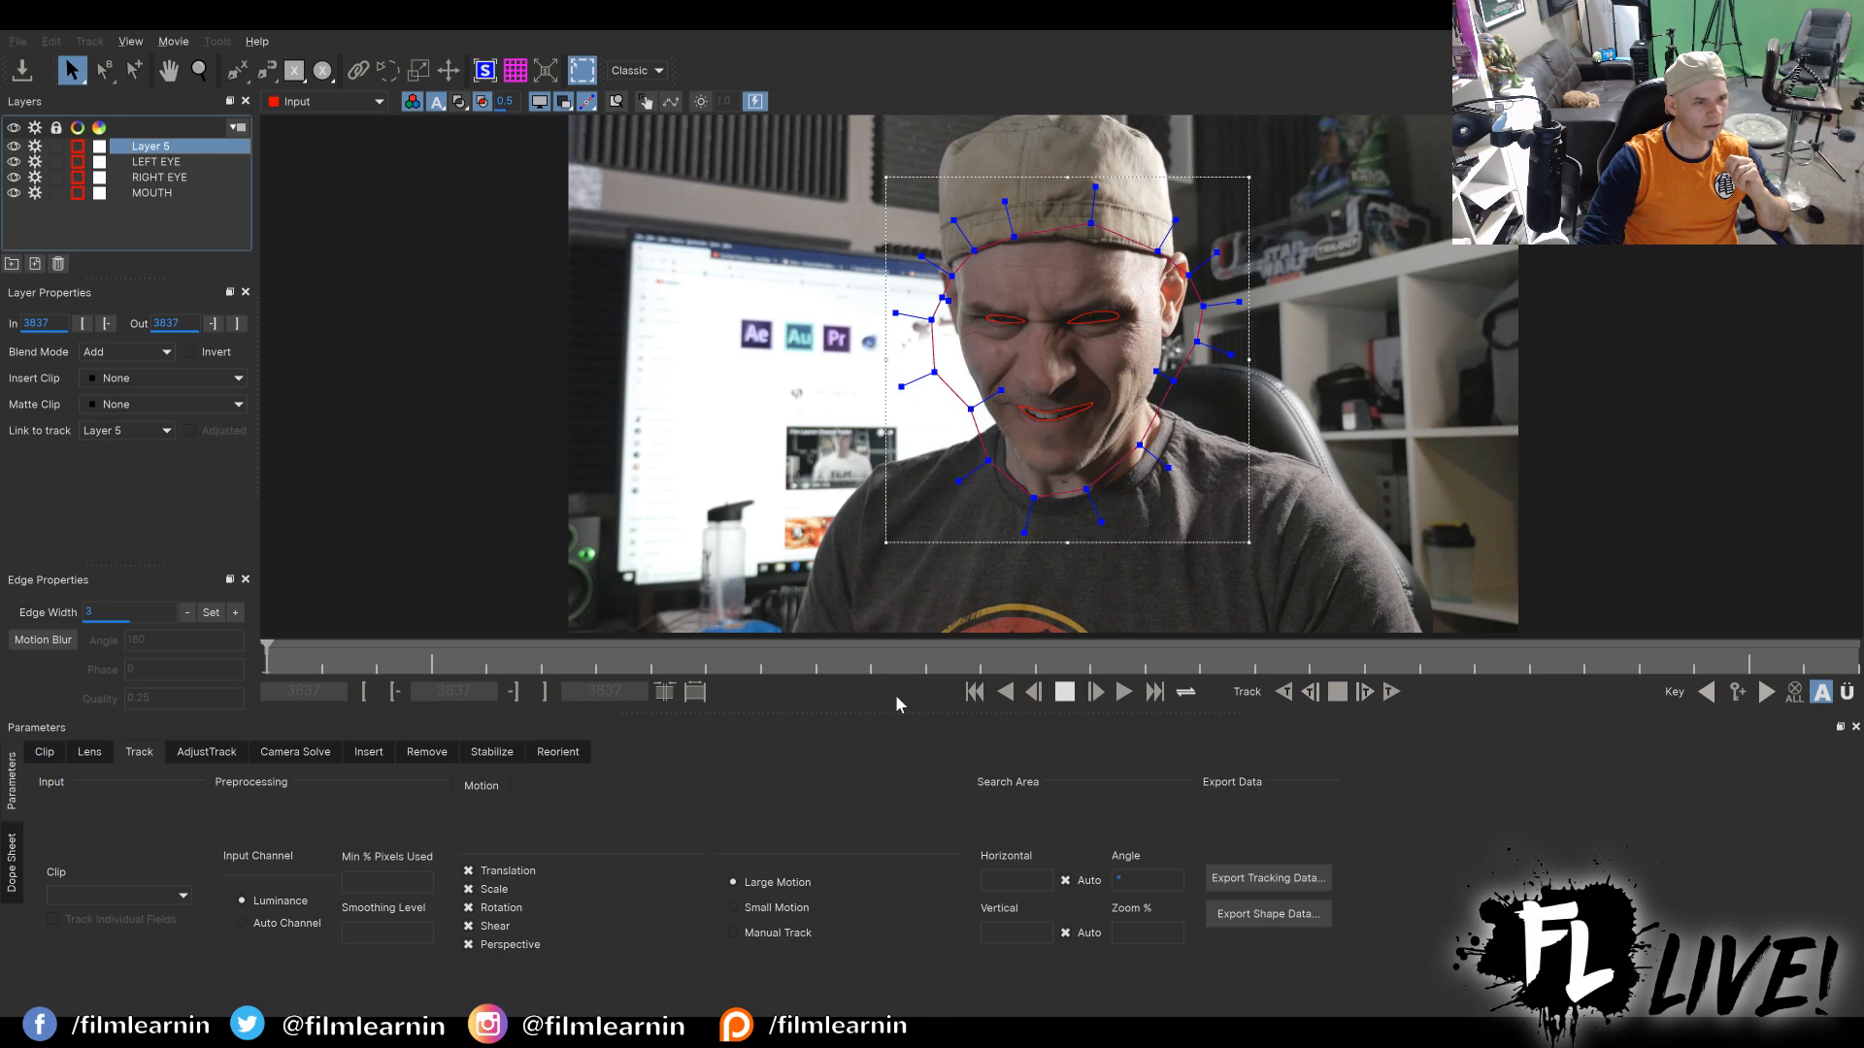
pyautogui.click(180, 216)
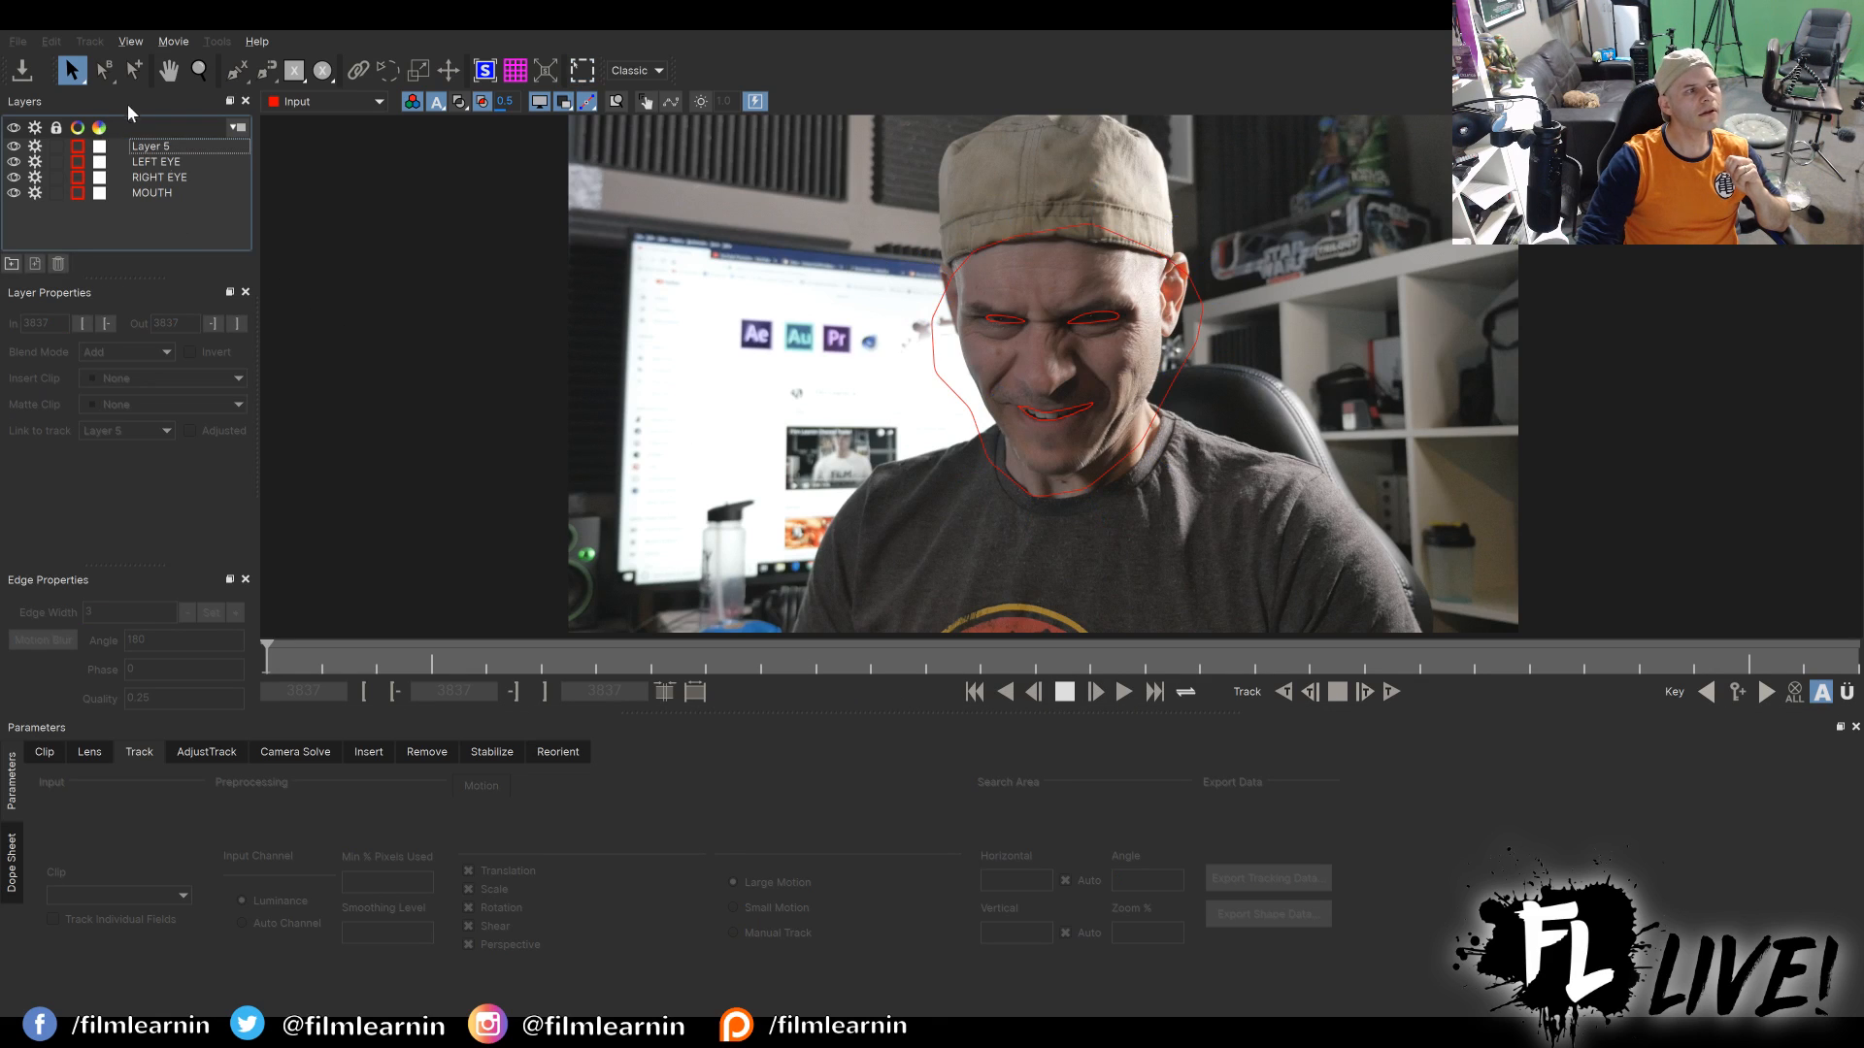
pyautogui.click(165, 192)
pyautogui.click(166, 179)
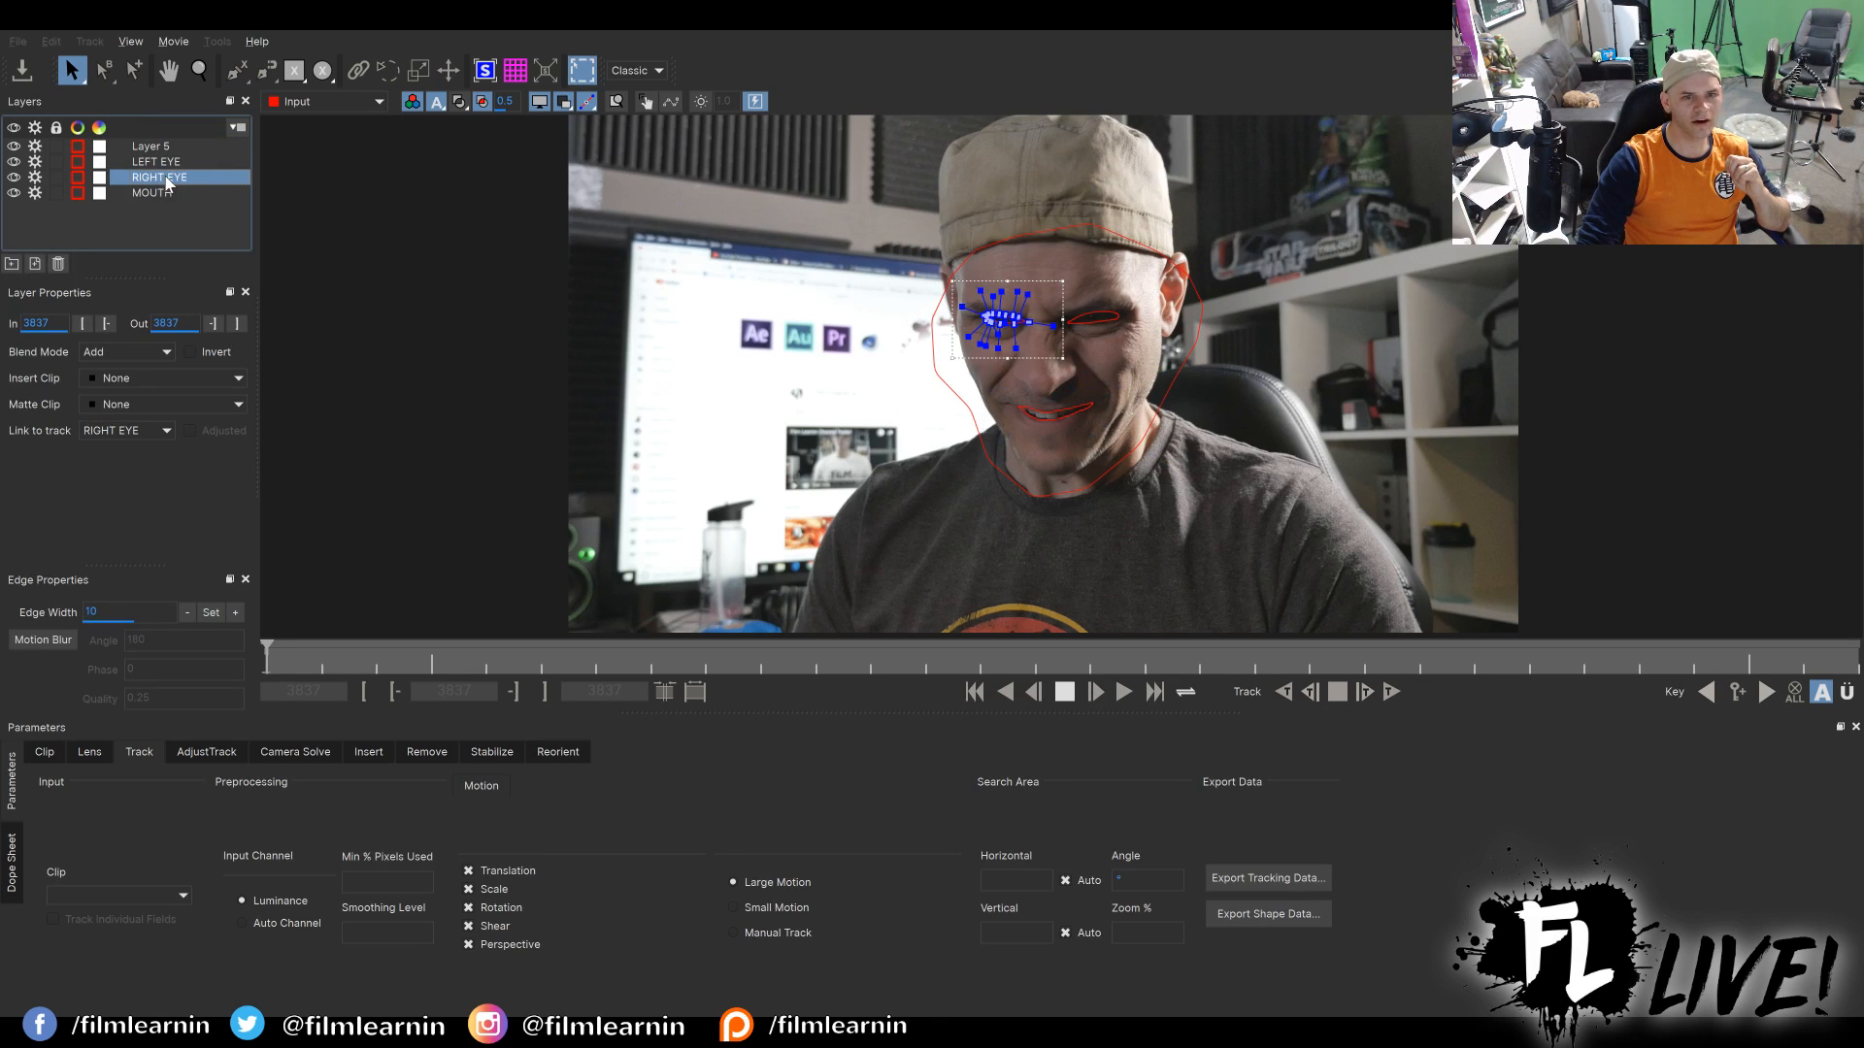
pyautogui.click(169, 163)
pyautogui.click(160, 150)
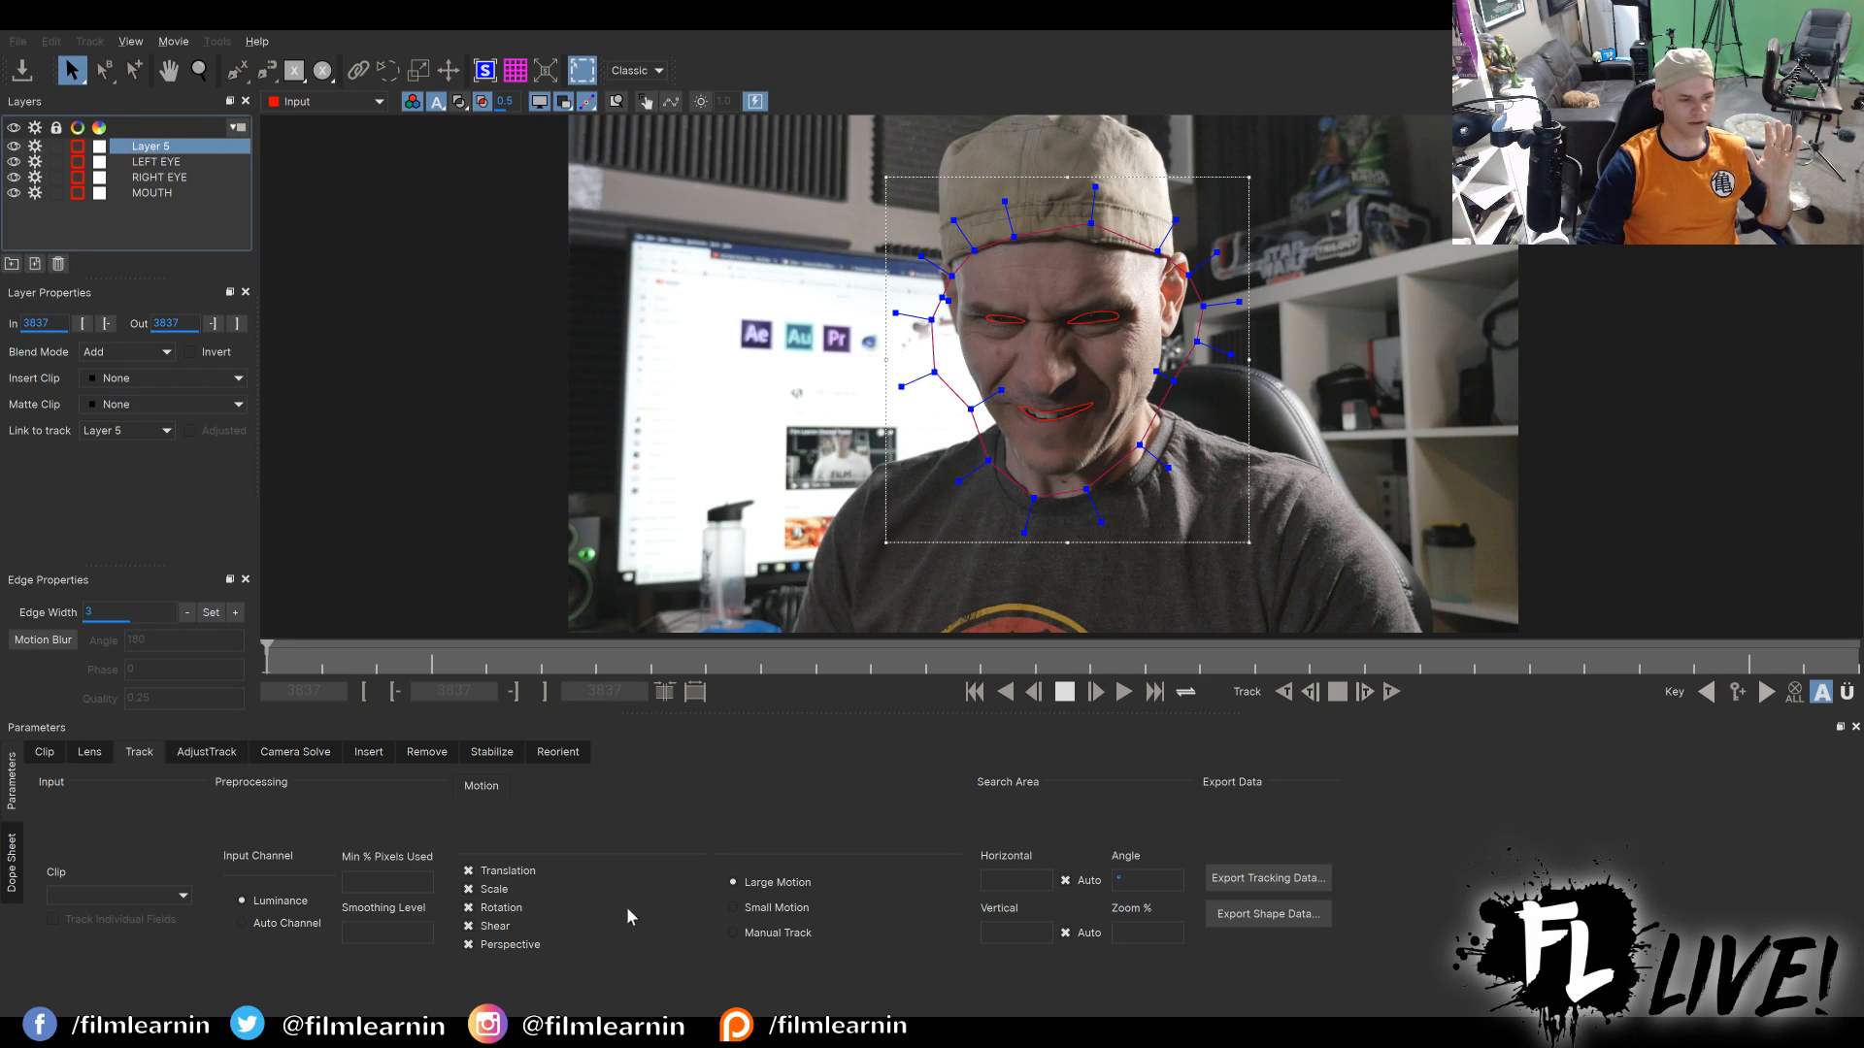
pyautogui.click(167, 164)
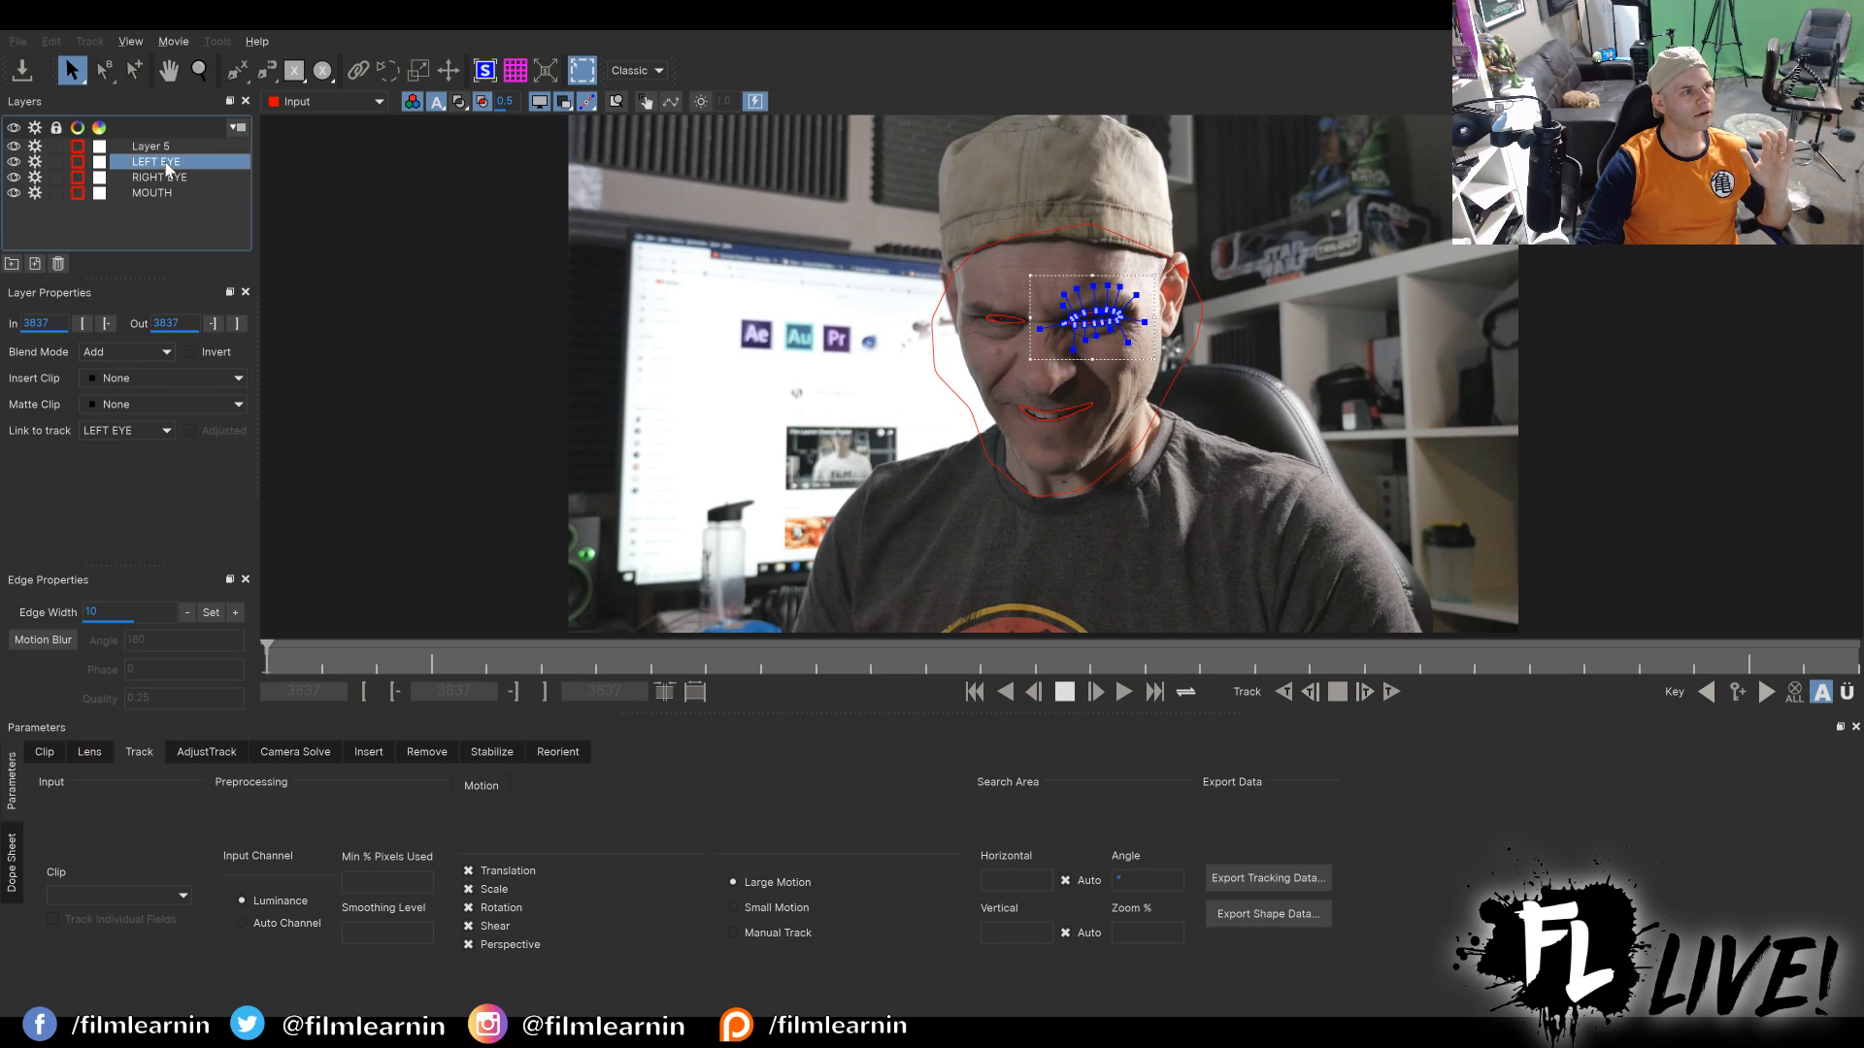
pyautogui.click(159, 150)
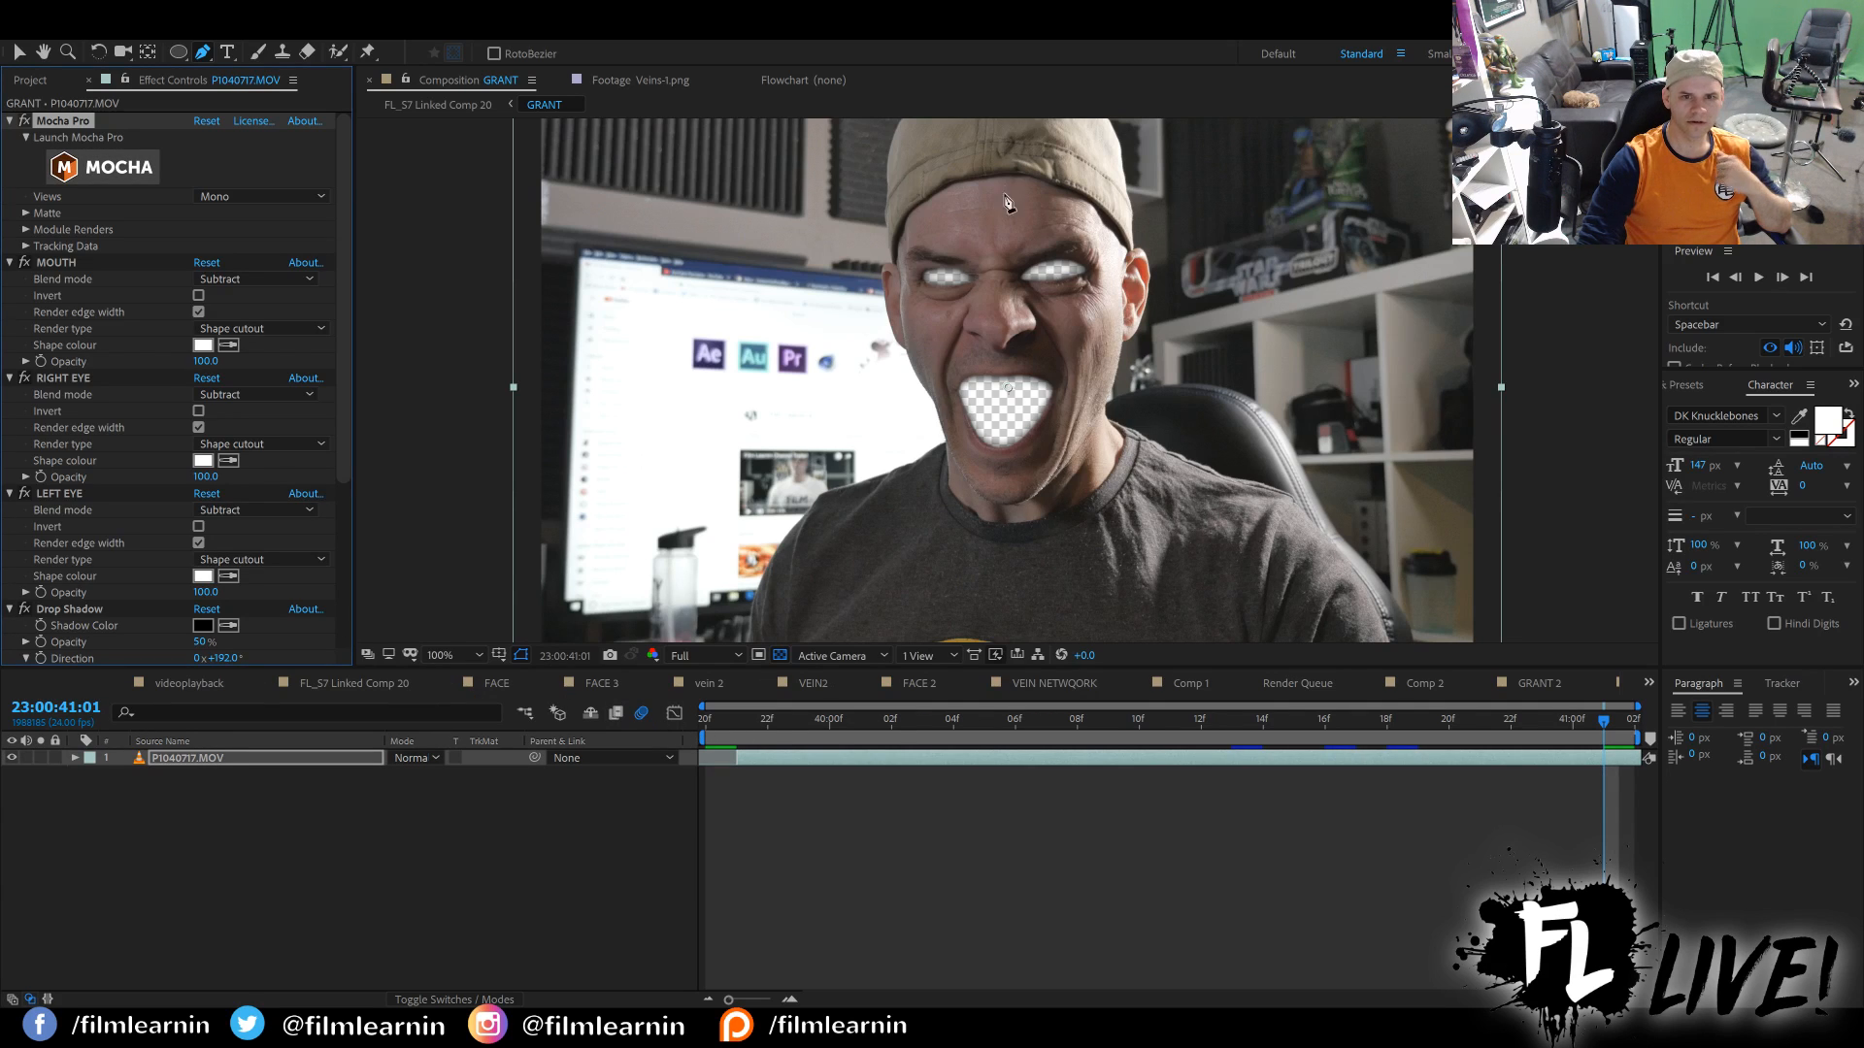
# Return to FL_S7 Linked Comp 20 and compare the composite with the FACE and FACE 3 layers hidden in turn, restoring both.
pyautogui.scroll(-5, 107, 490)
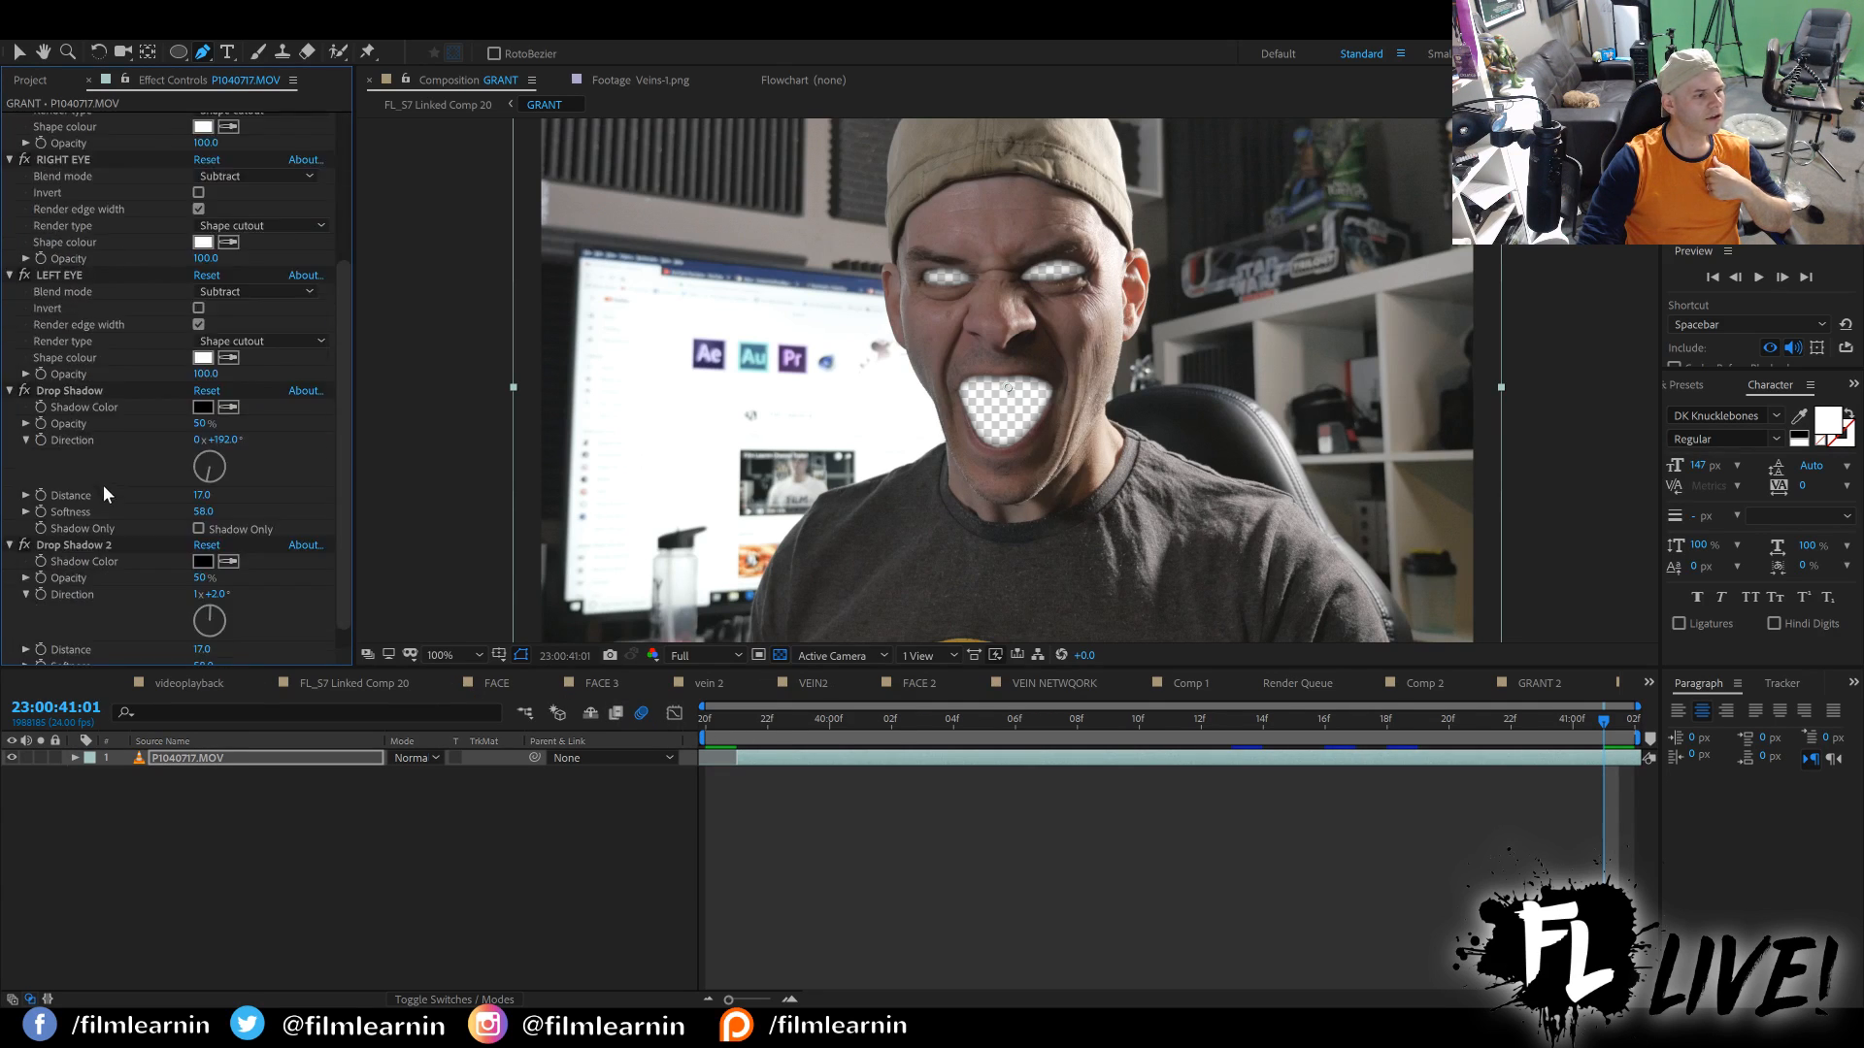
pyautogui.click(323, 674)
pyautogui.scroll(-1, 219, 847)
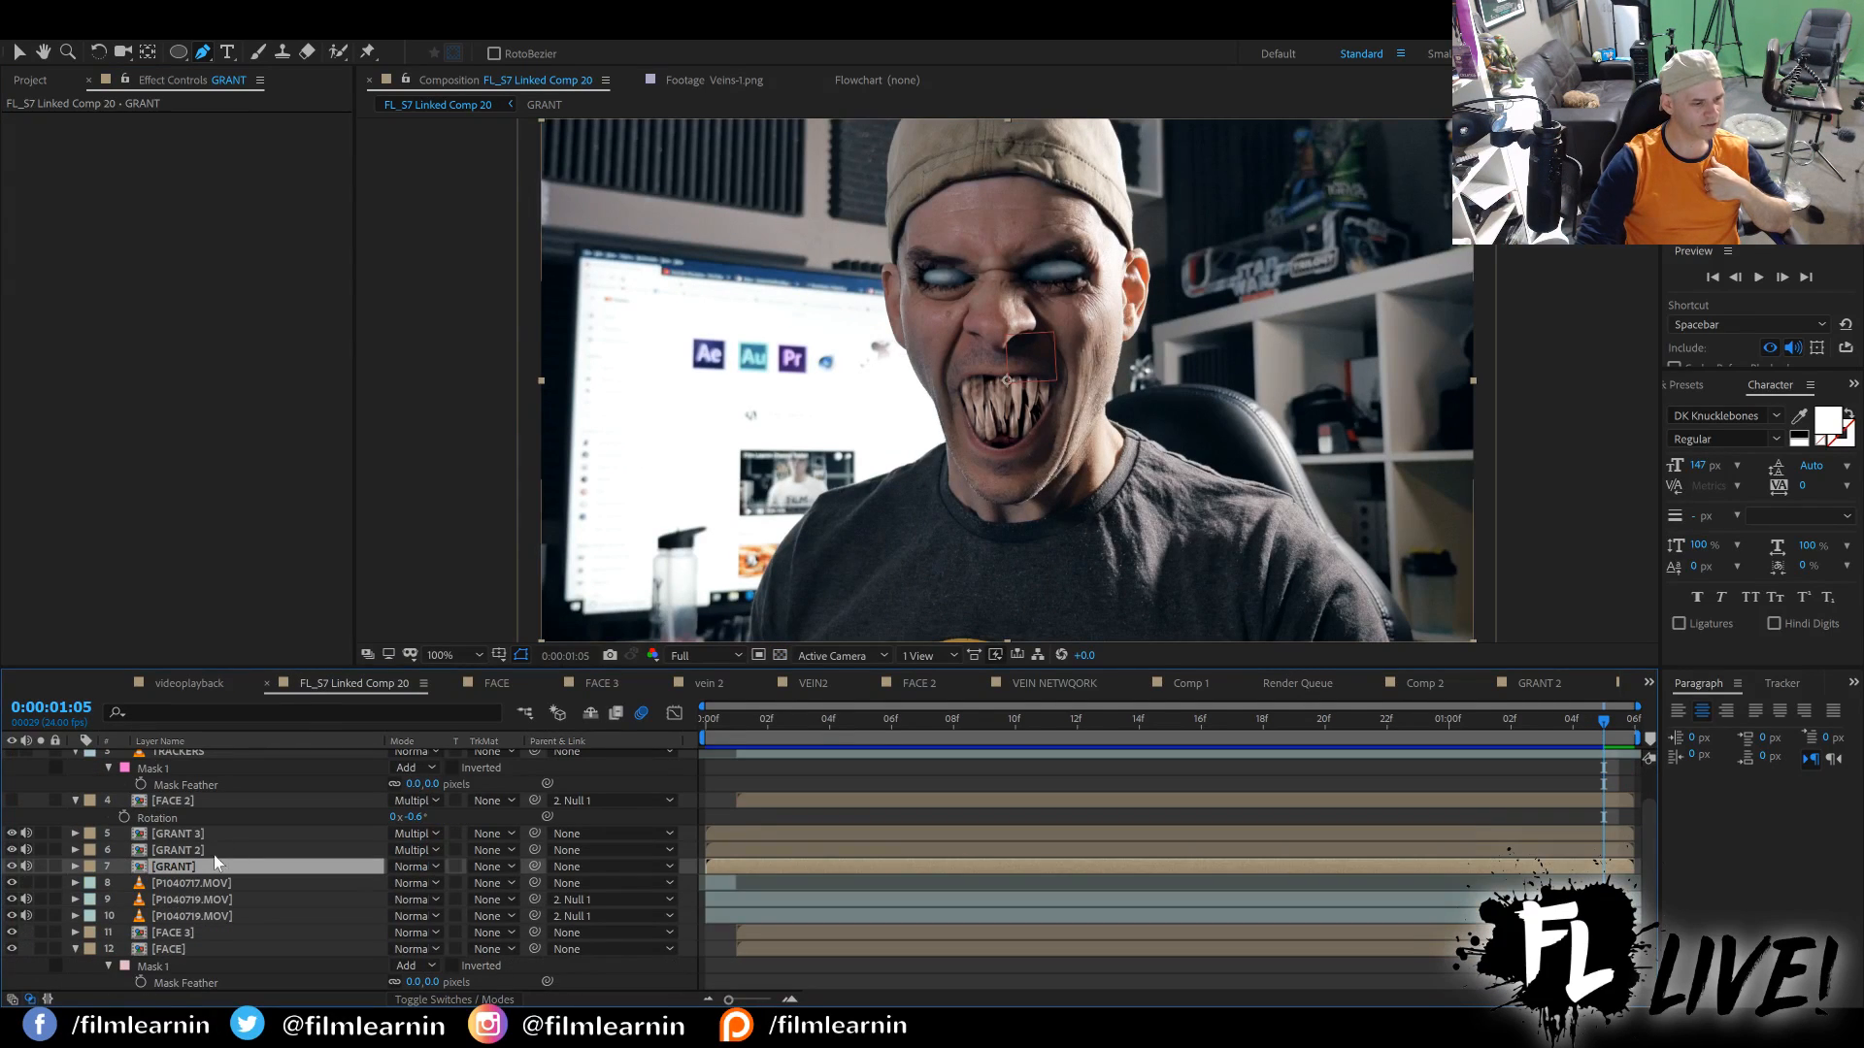
pyautogui.click(173, 932)
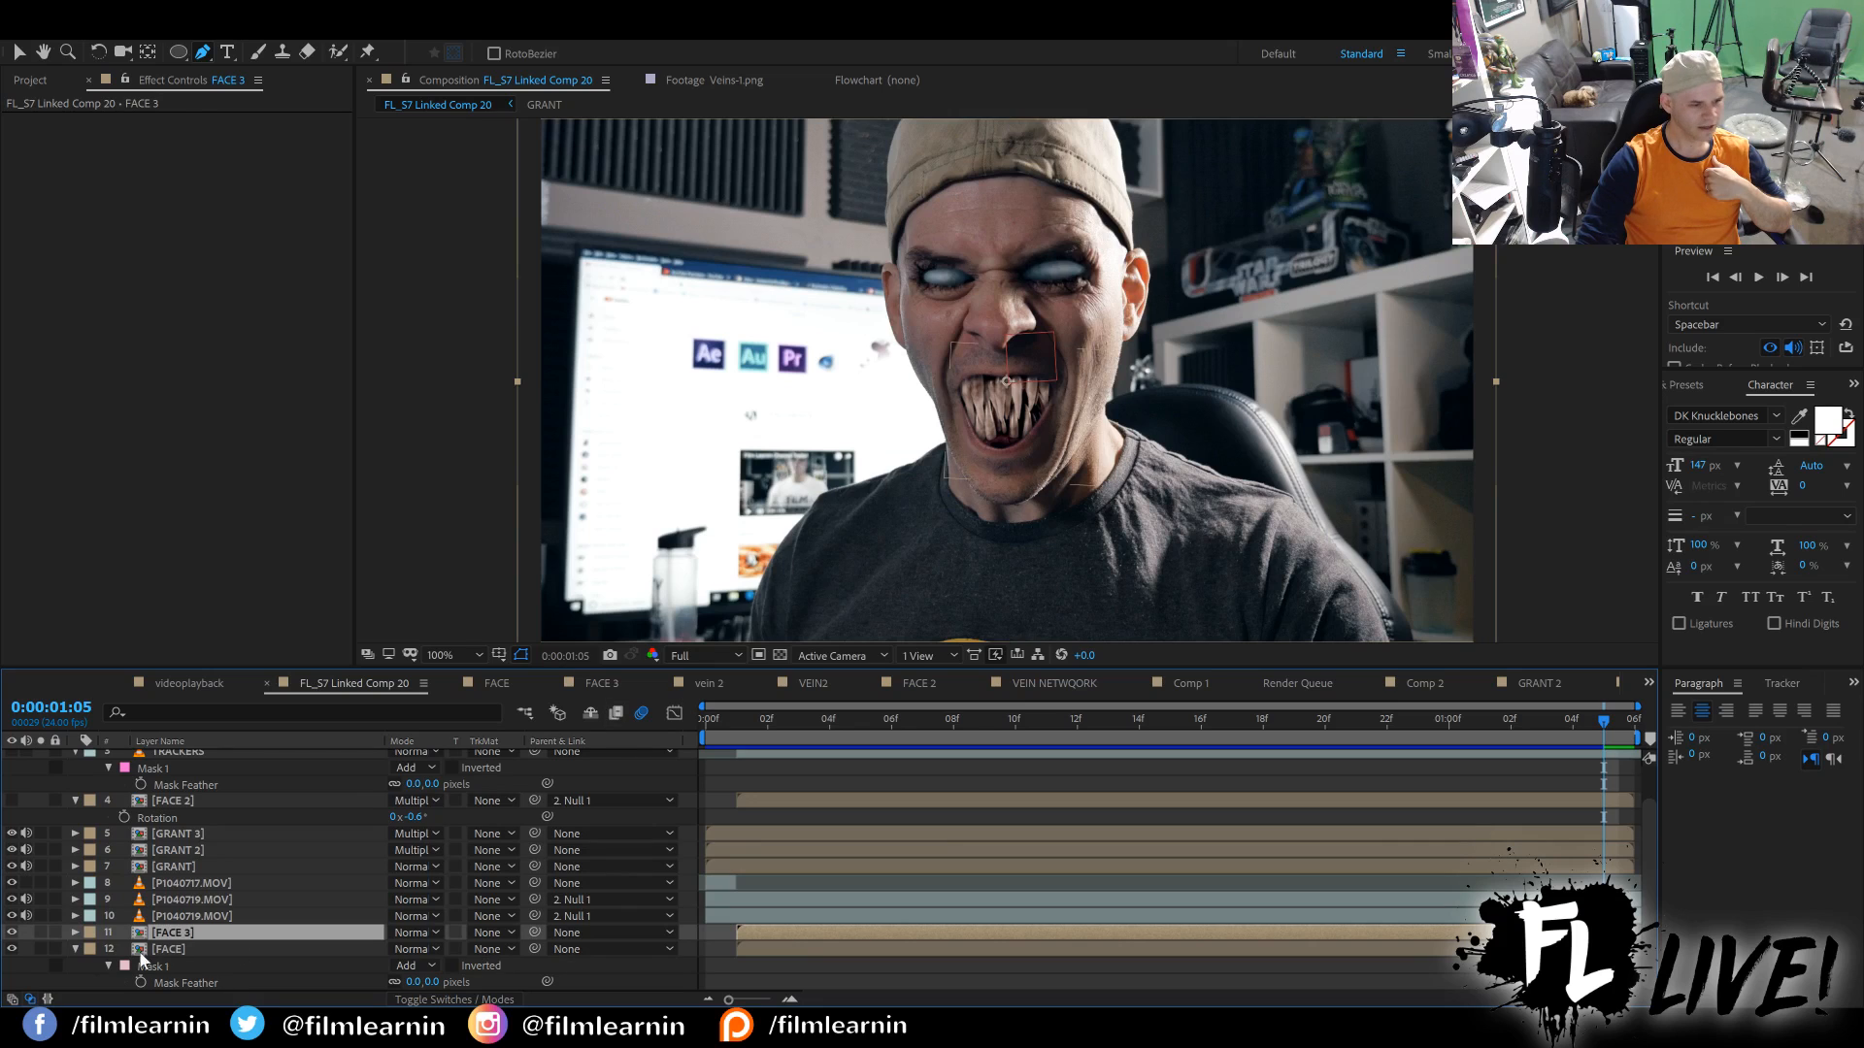
pyautogui.click(160, 949)
pyautogui.click(11, 948)
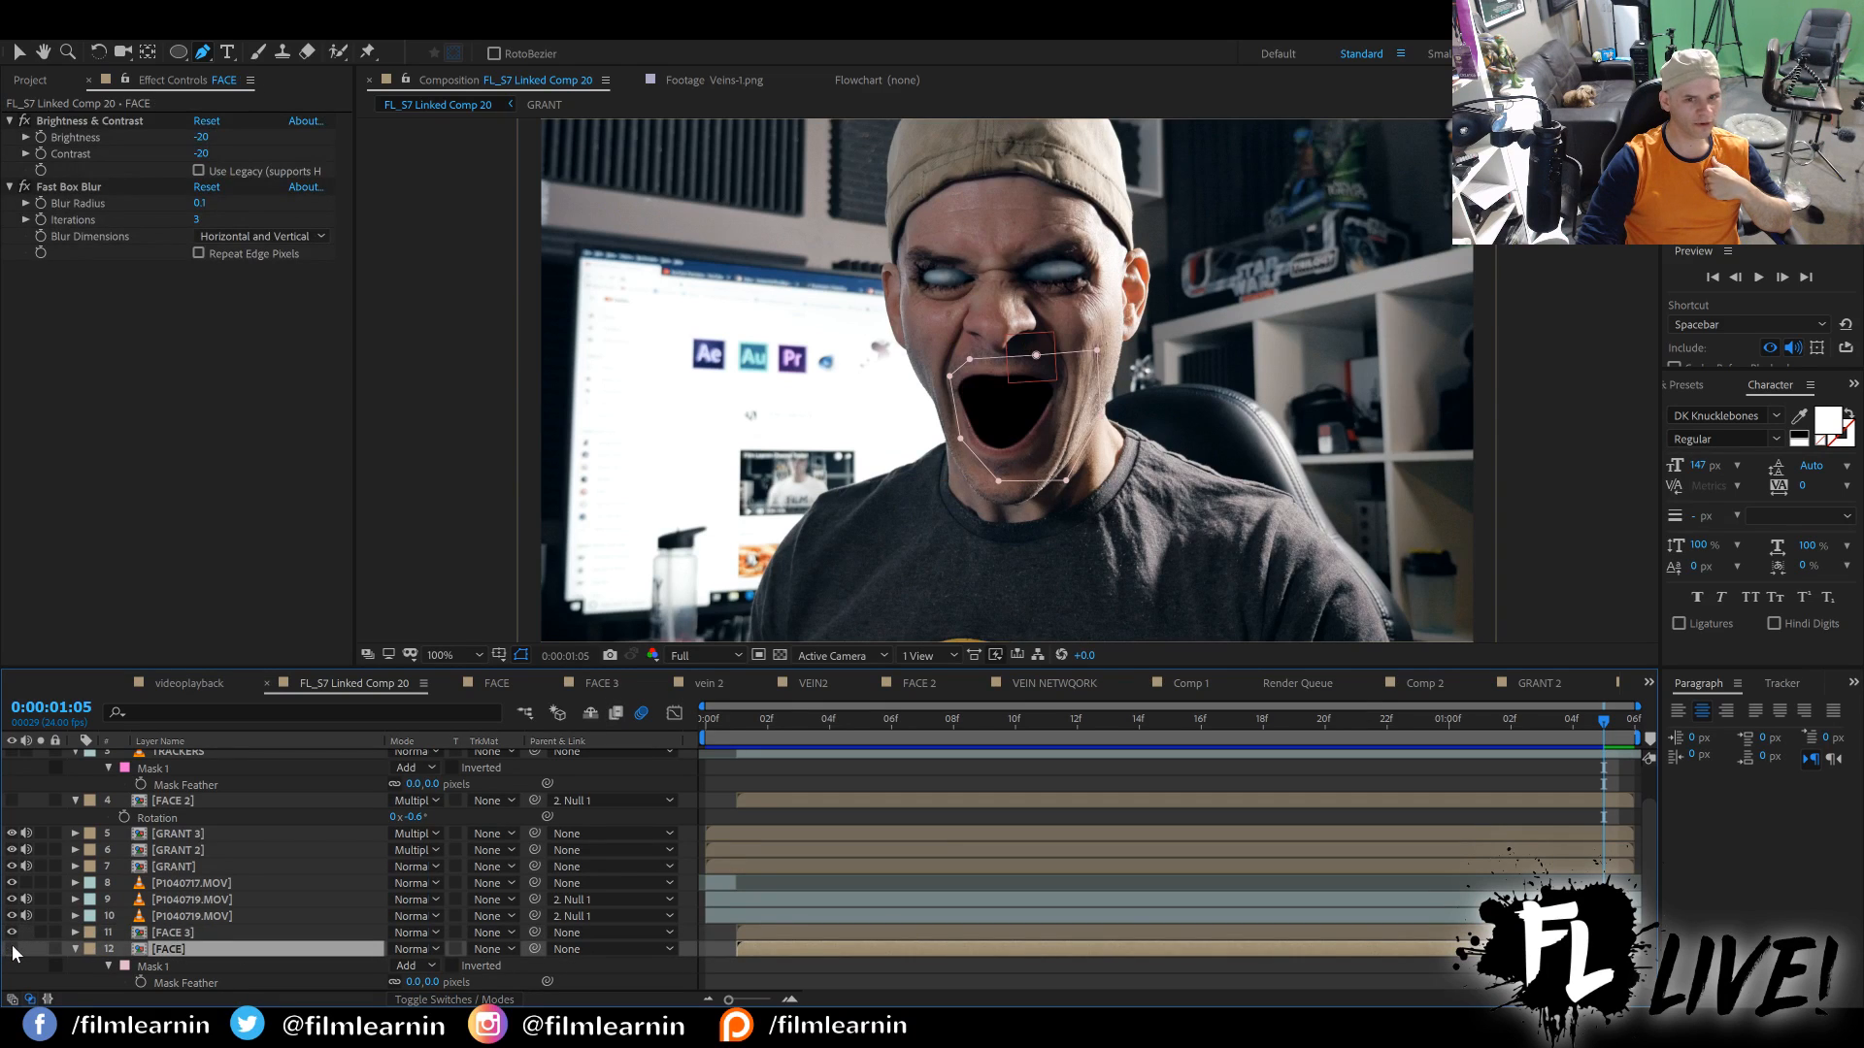
pyautogui.click(11, 949)
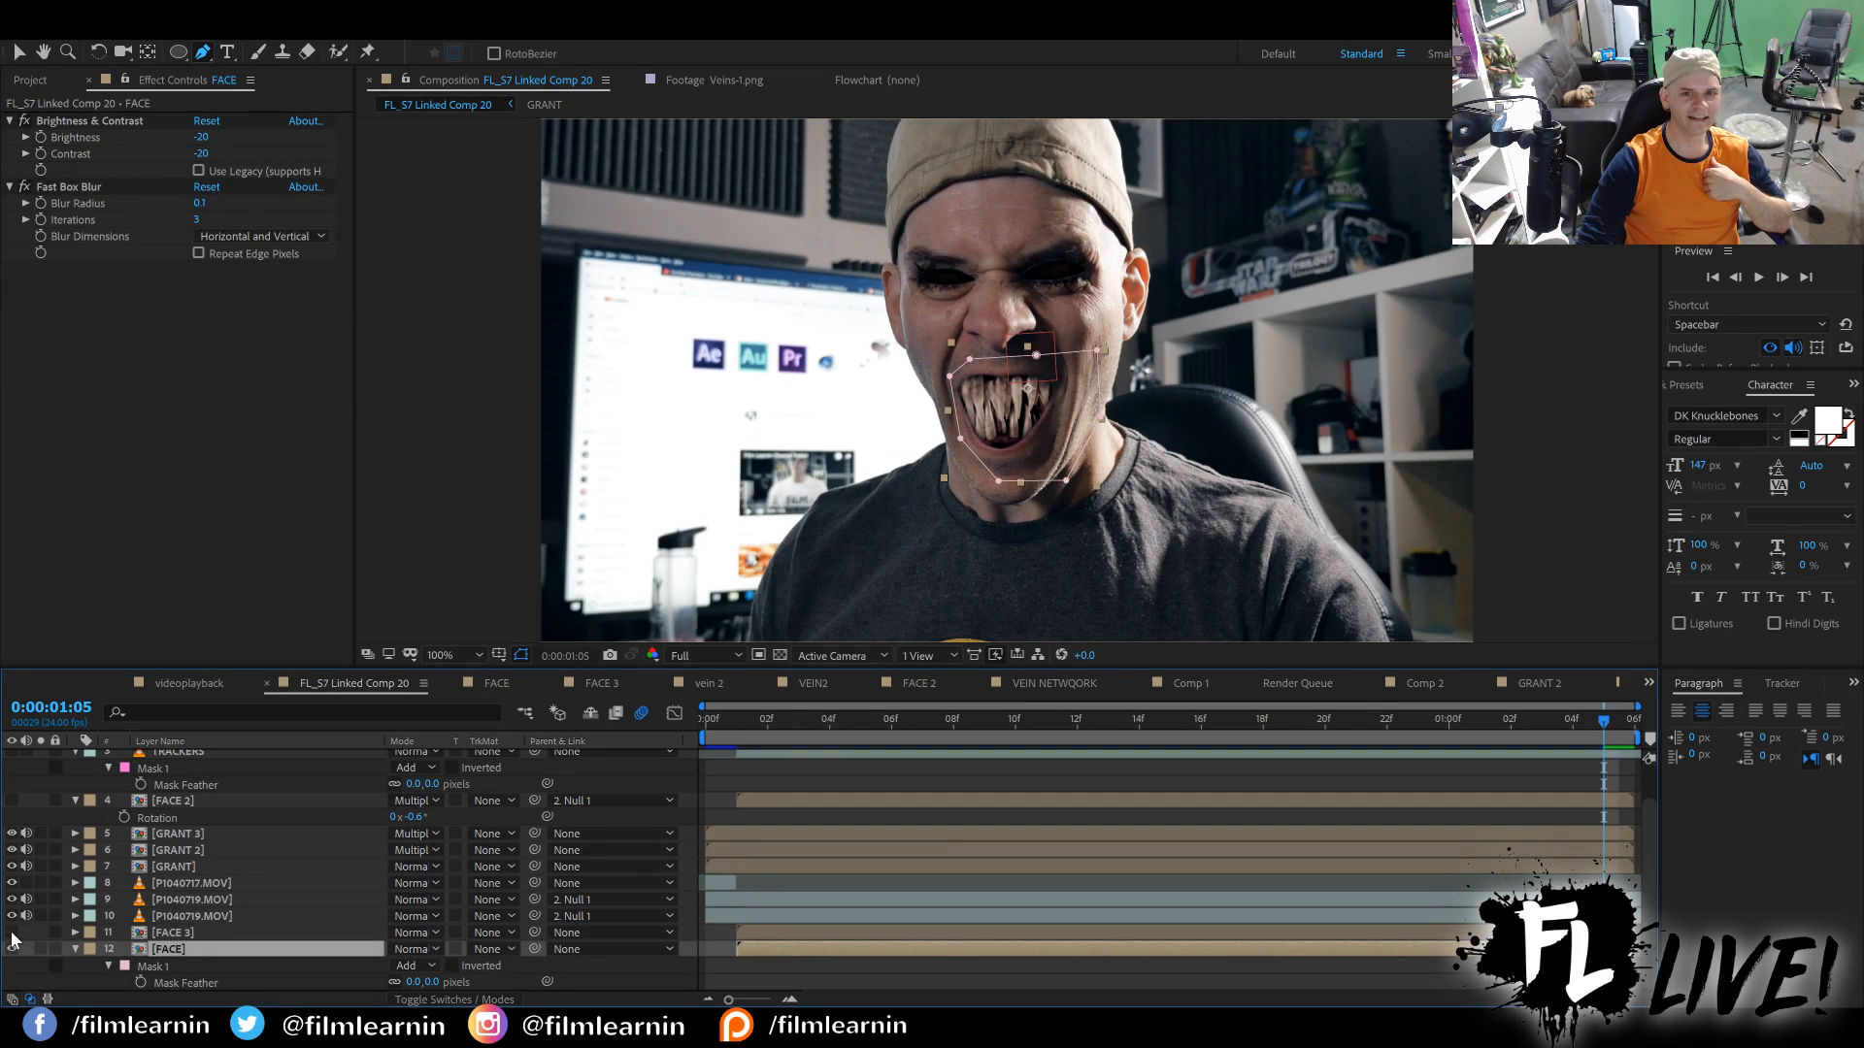
pyautogui.click(11, 932)
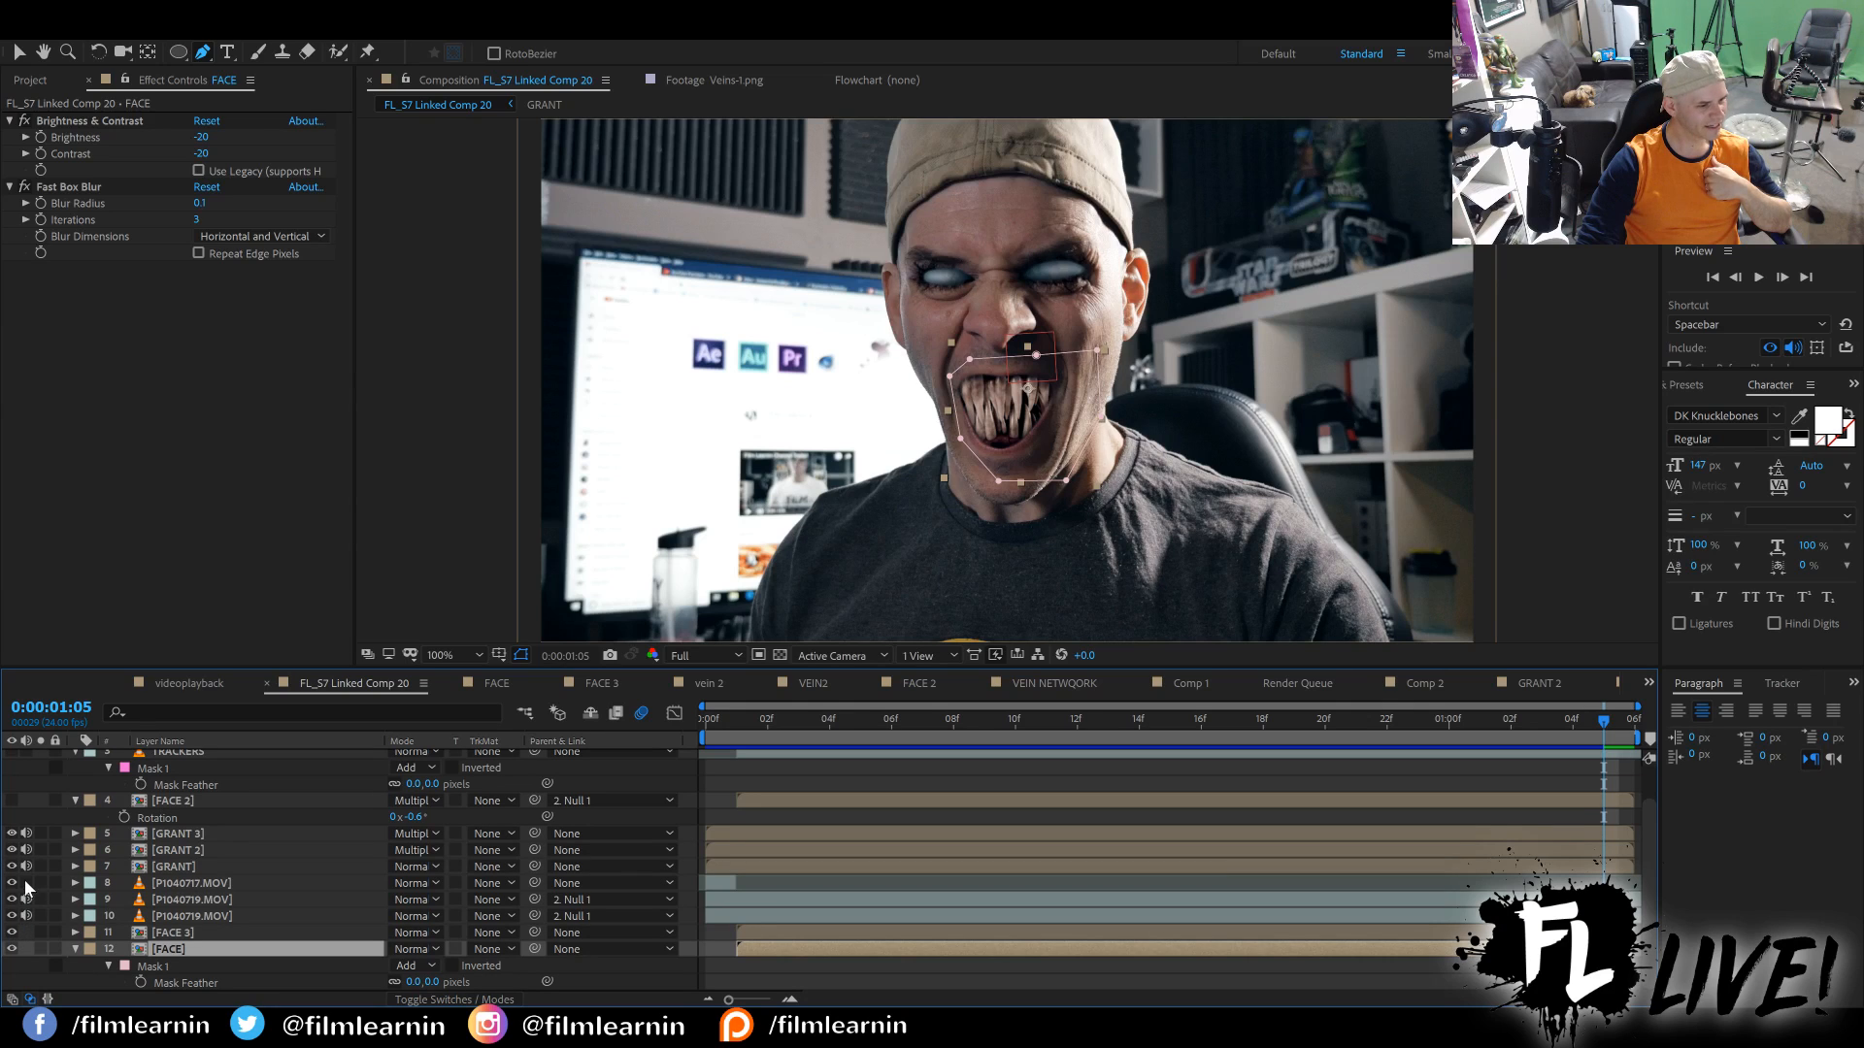
# Compare the composite with the upper P1040719.MOV layer and the GRANT 3 layer hidden in turn, restoring both.
pyautogui.click(11, 900)
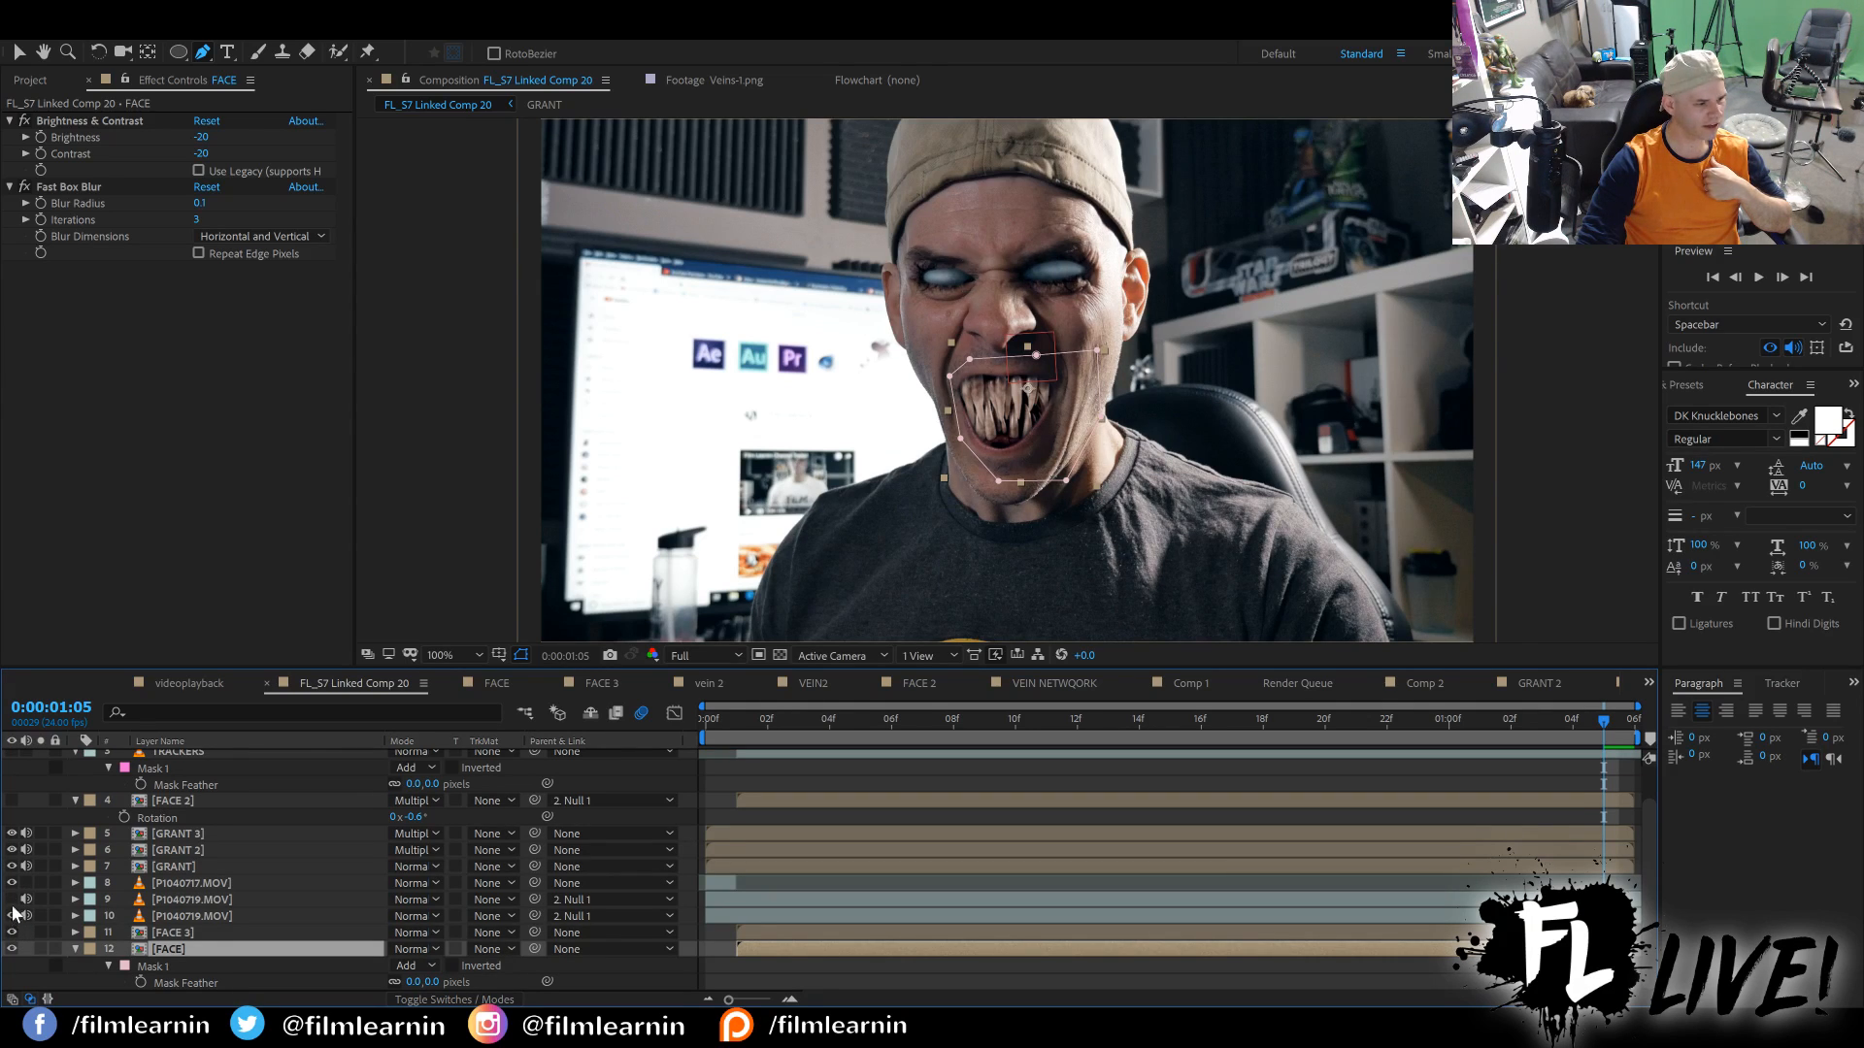
pyautogui.click(12, 900)
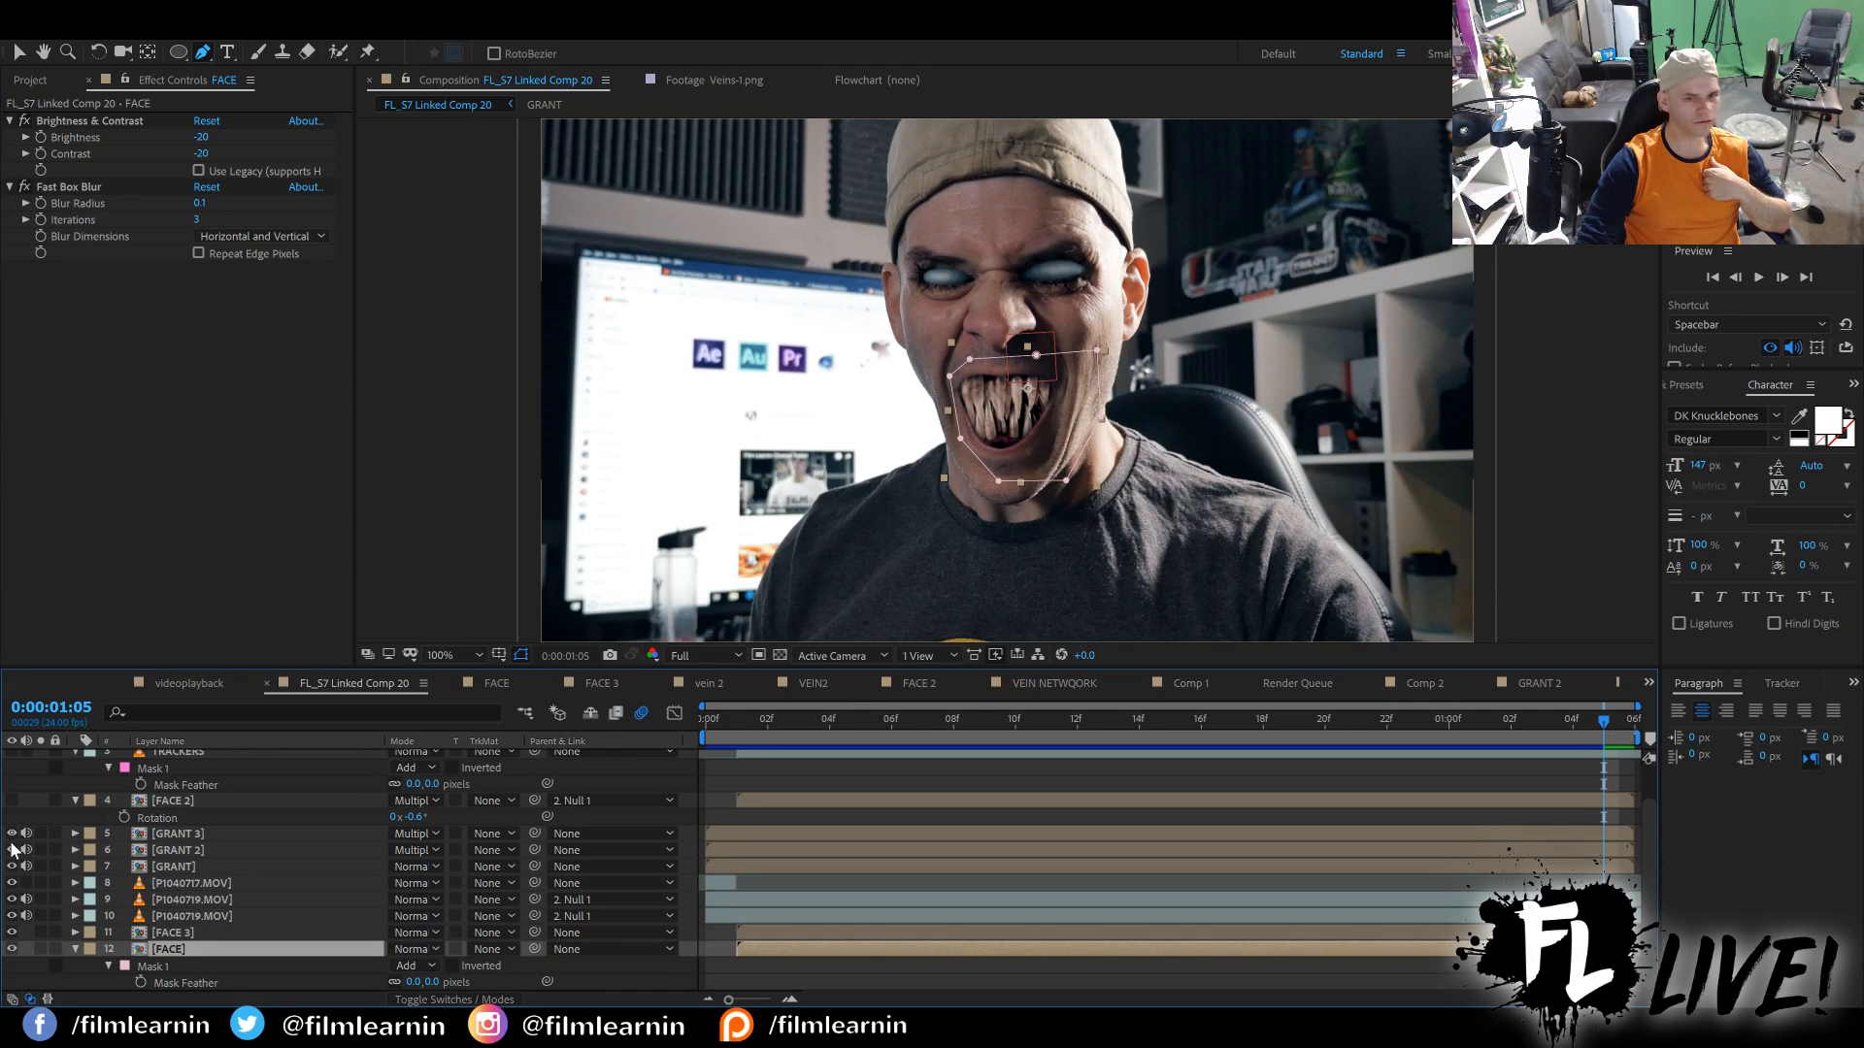
pyautogui.press('F2')
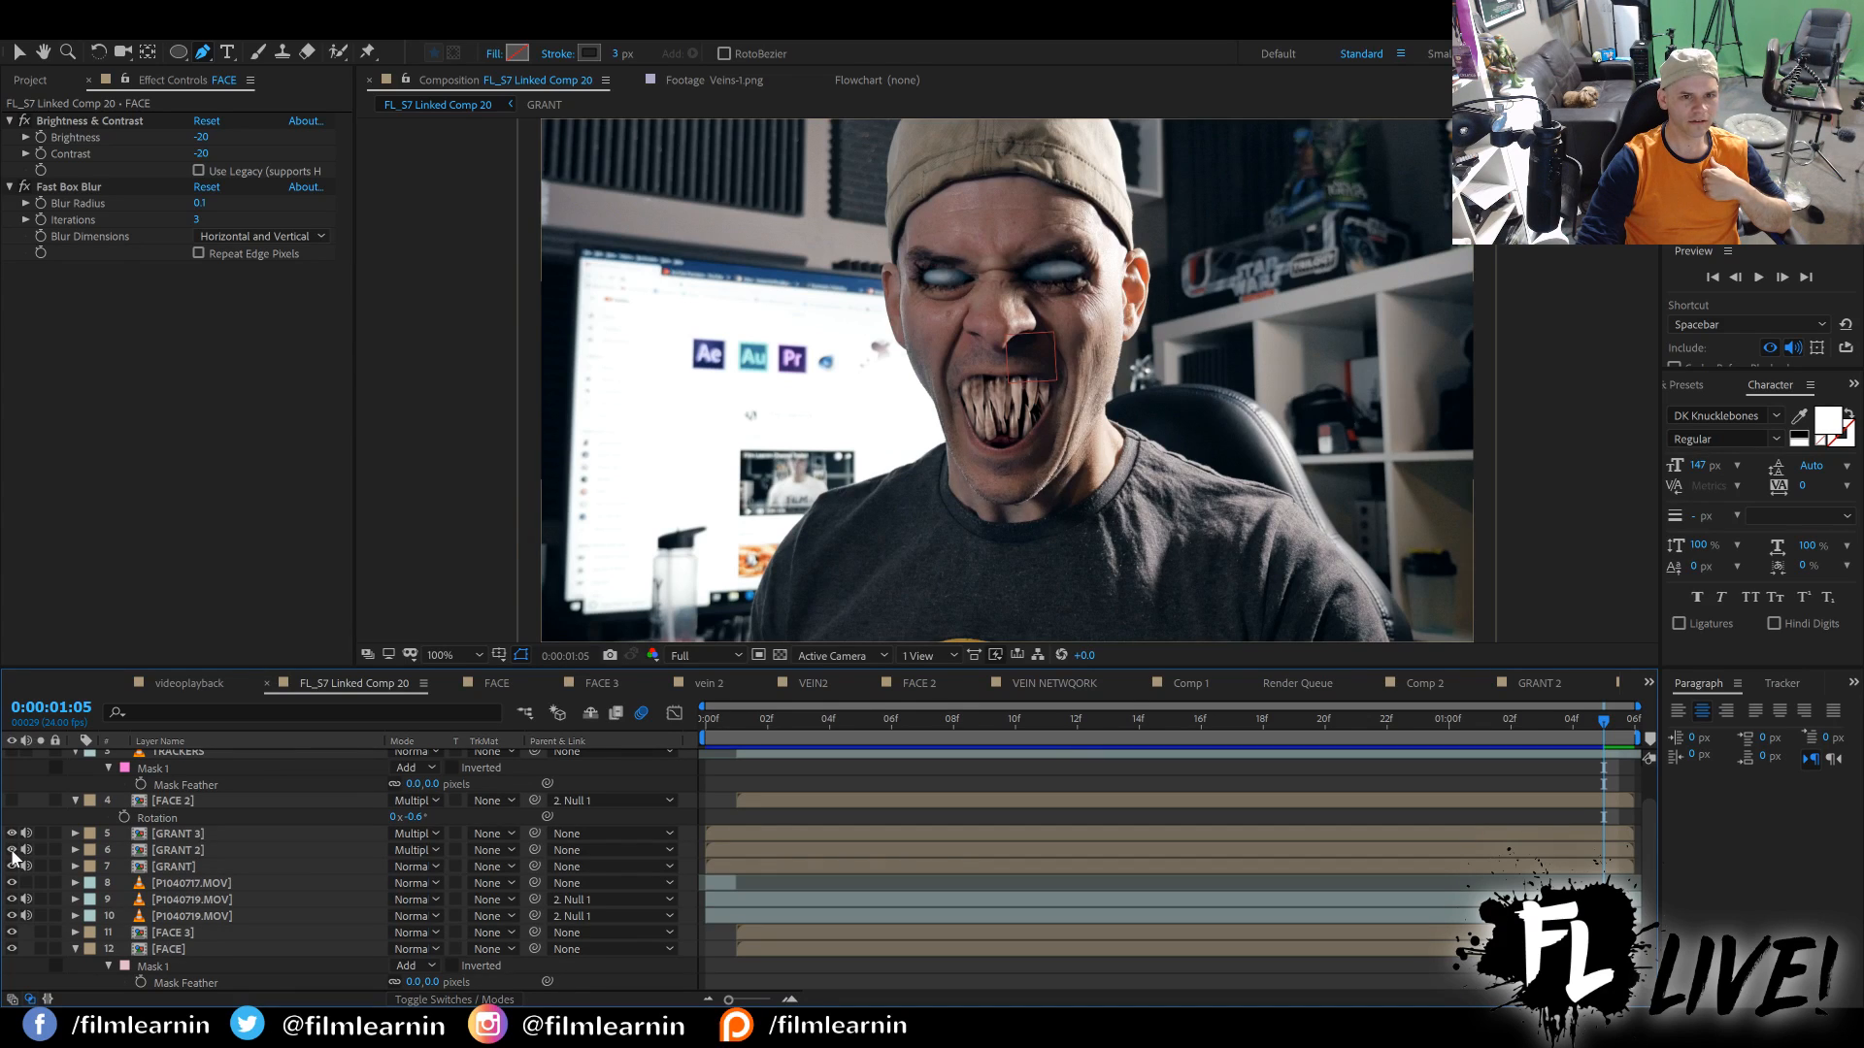
pyautogui.click(13, 834)
pyautogui.click(13, 834)
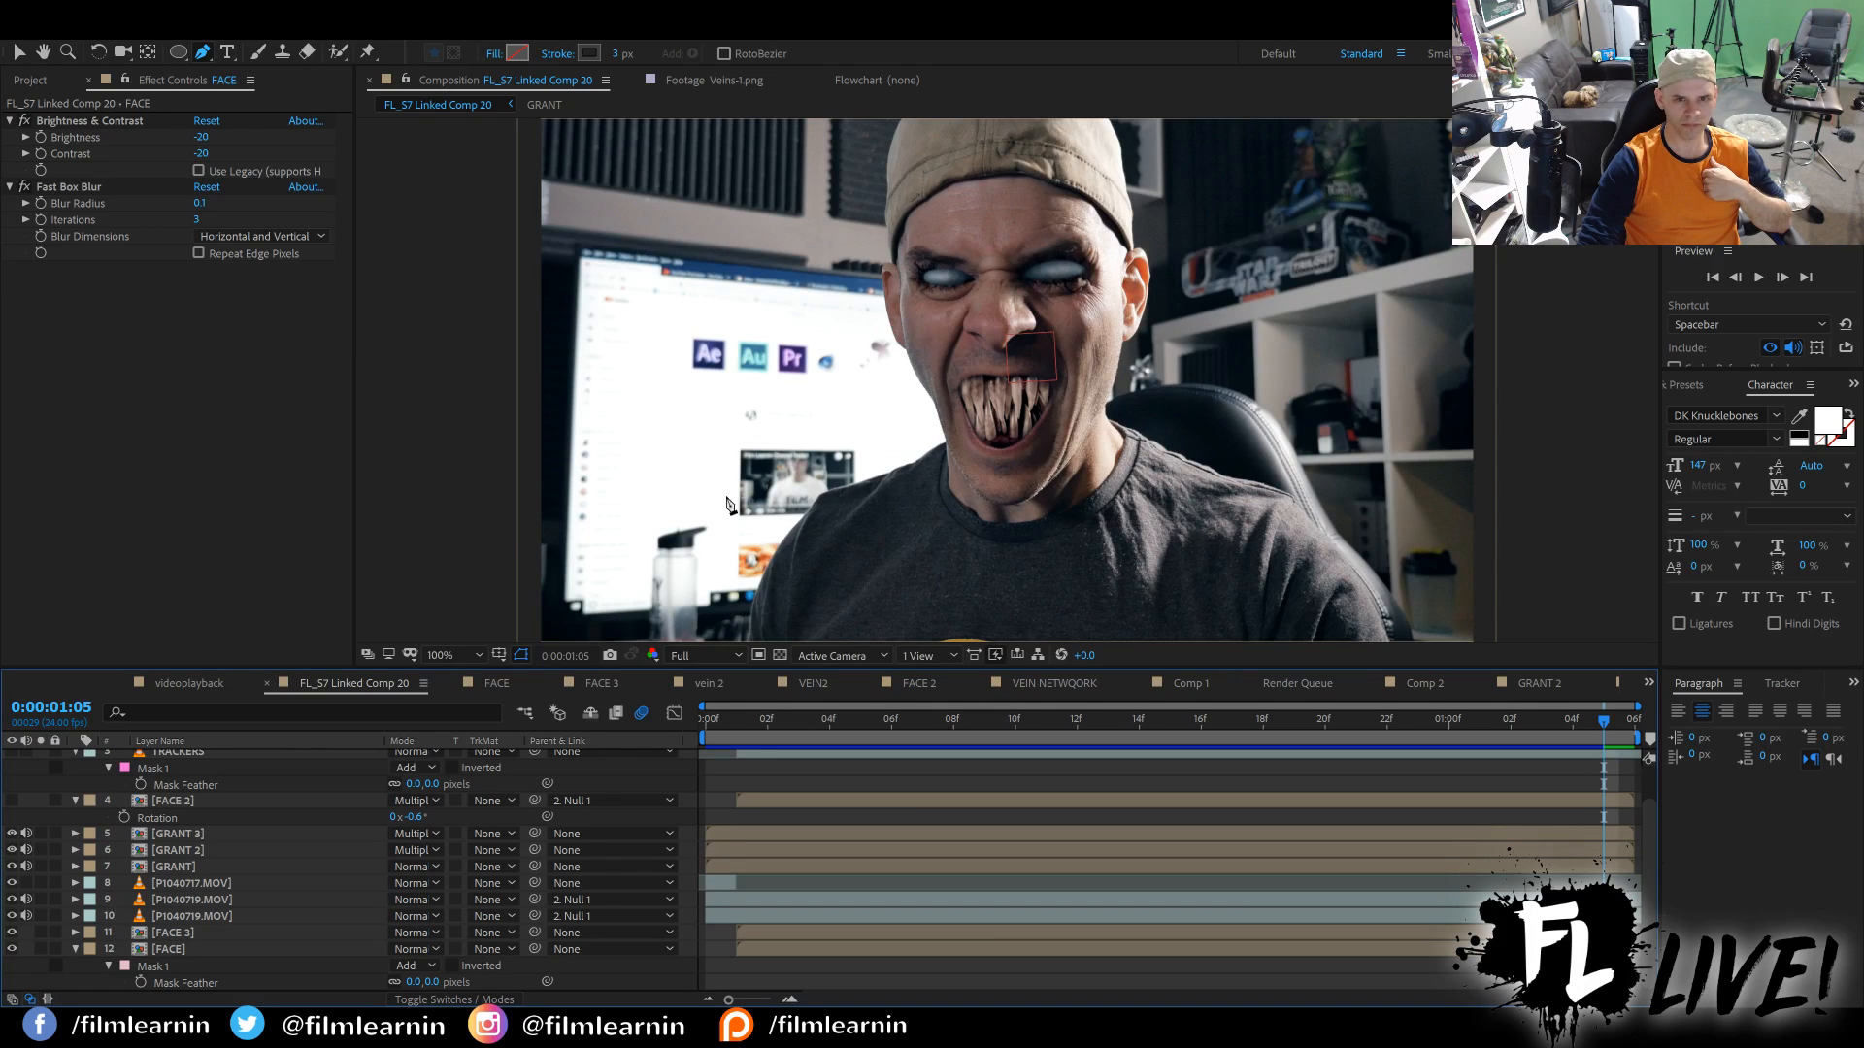
pyautogui.scroll(2, 146, 810)
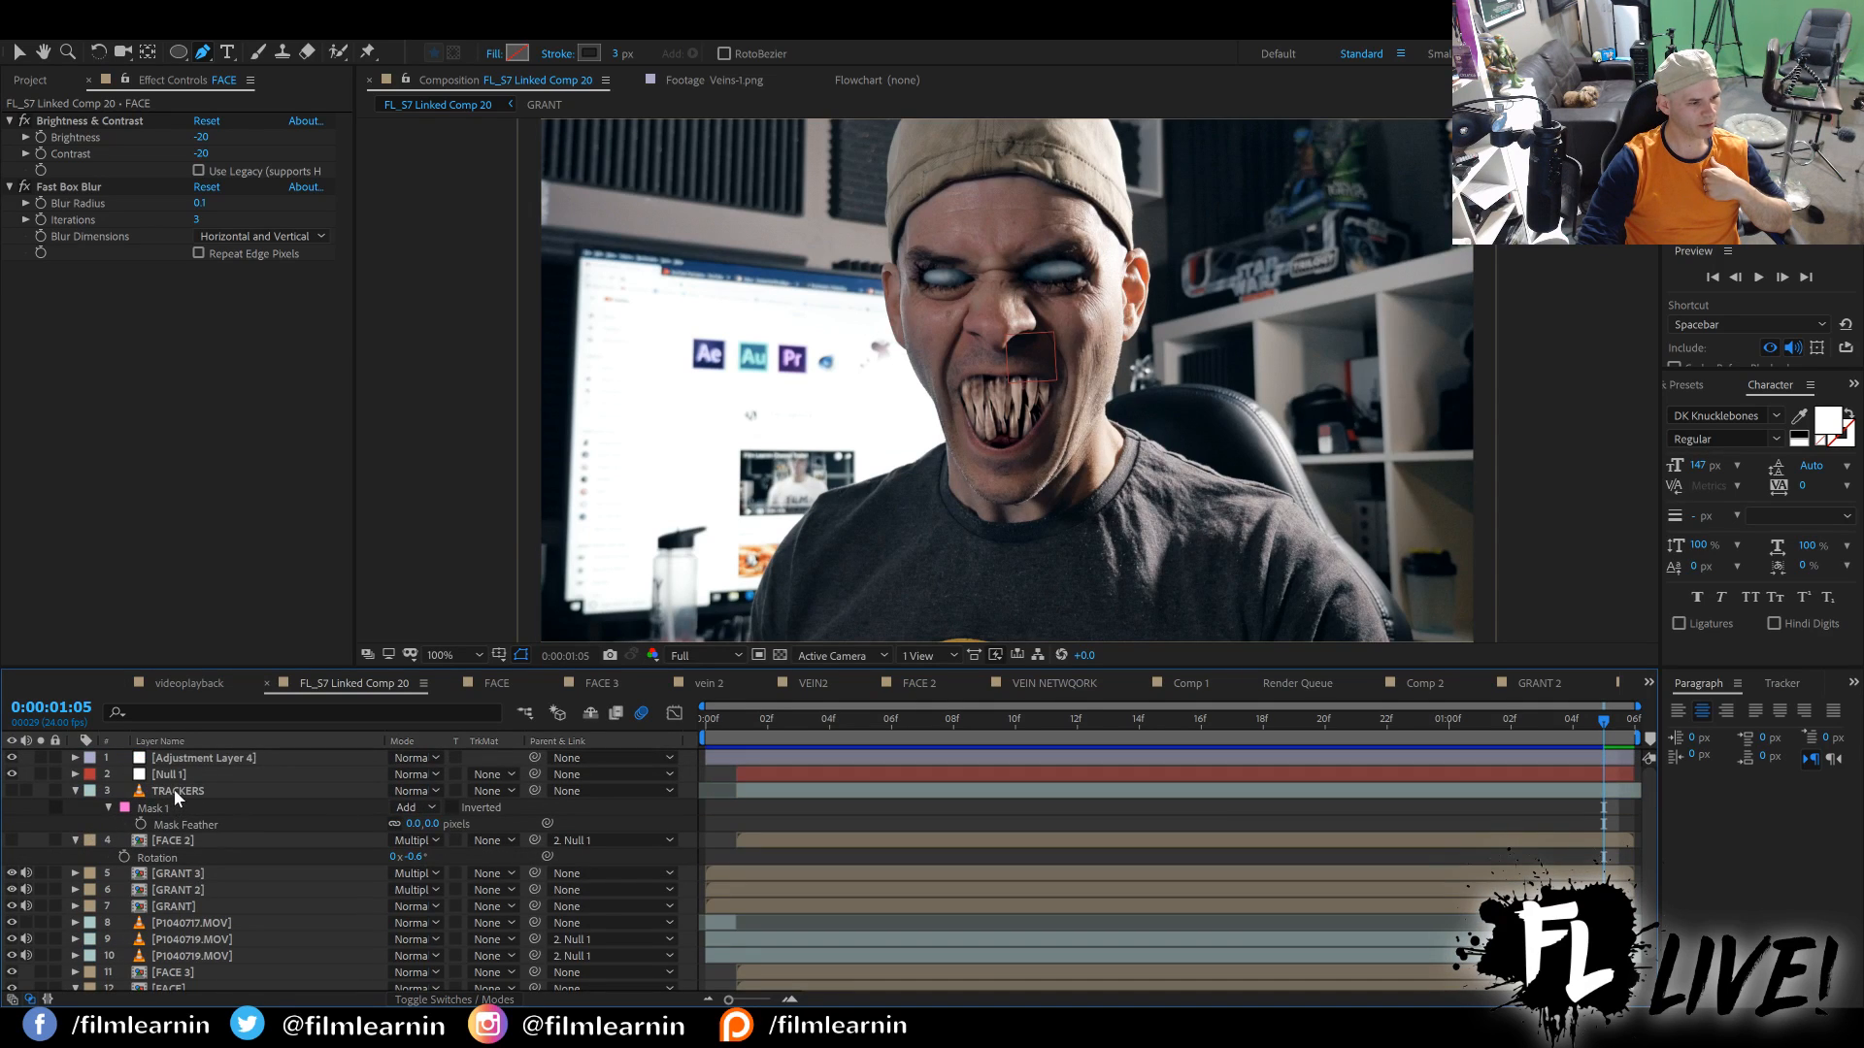
# Inspect the TRACKERS and Null 1 layers, compare the shot without Adjustment Layer 4's Looks grade, restore it, and return to the first frame.
pyautogui.click(172, 790)
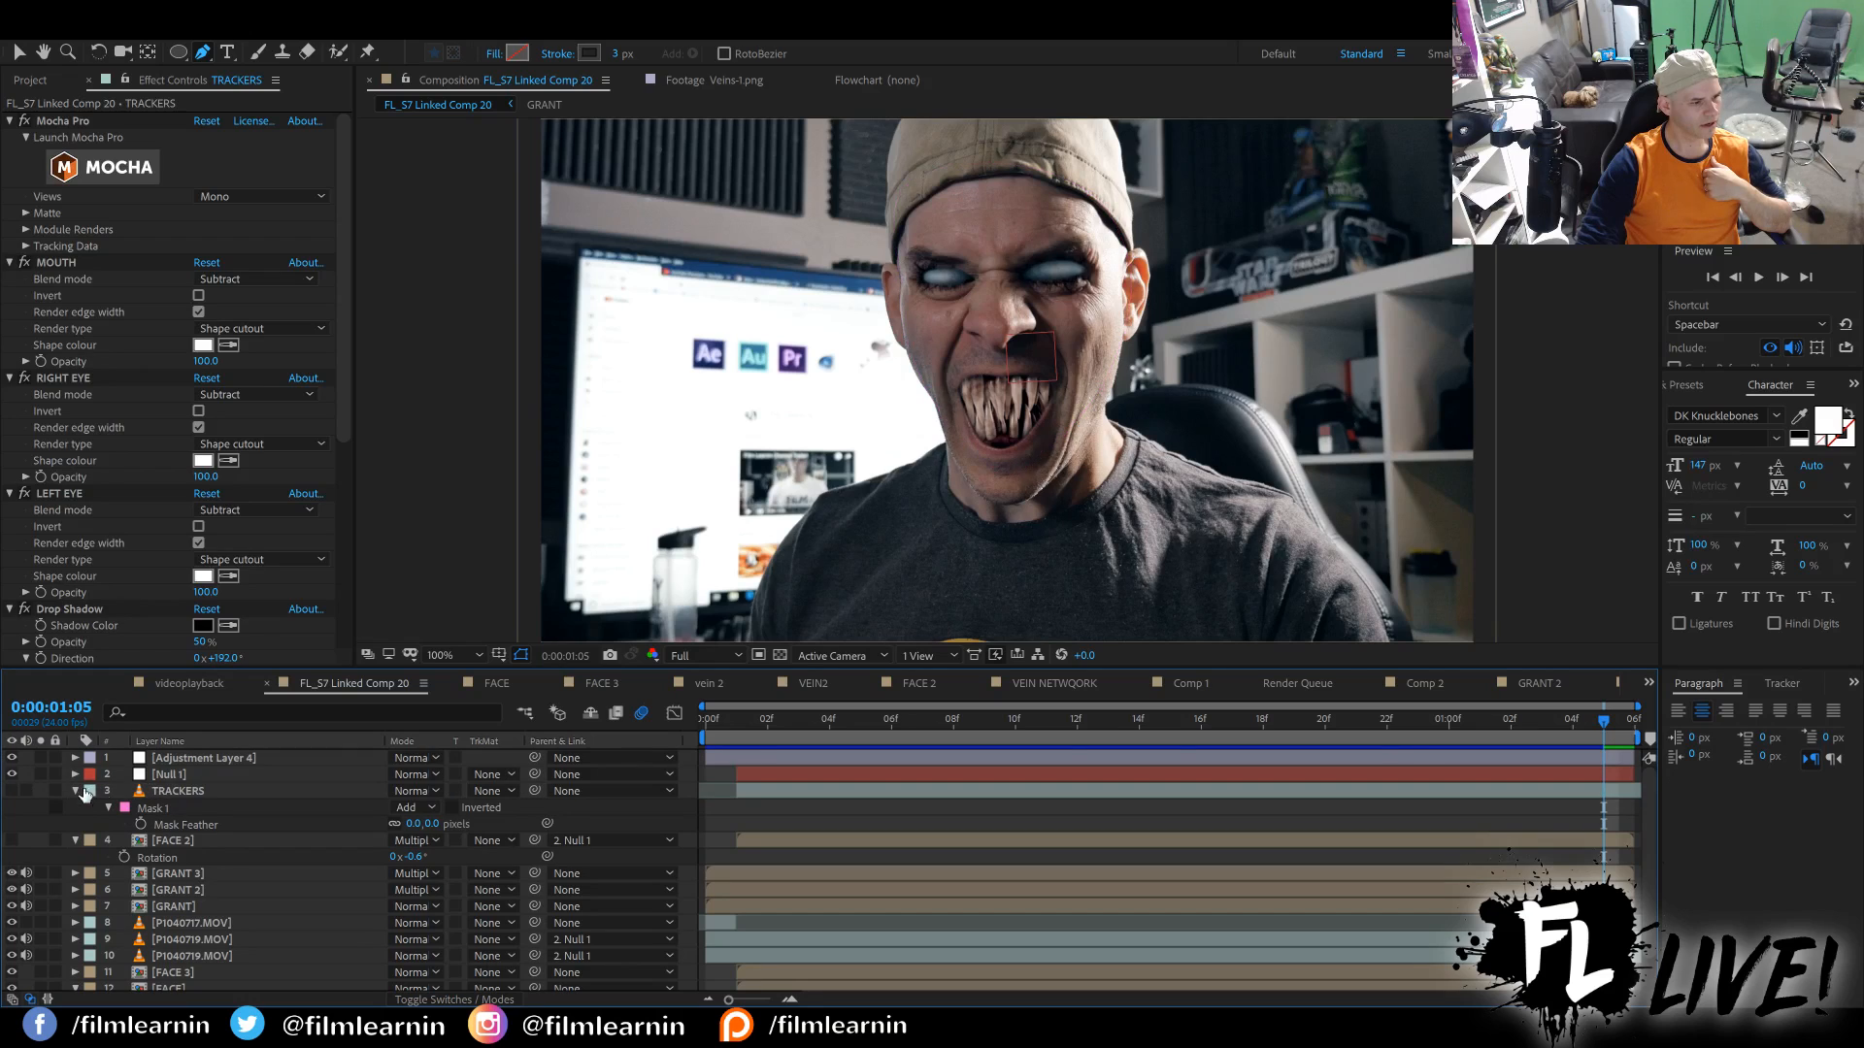
pyautogui.click(171, 776)
pyautogui.click(176, 759)
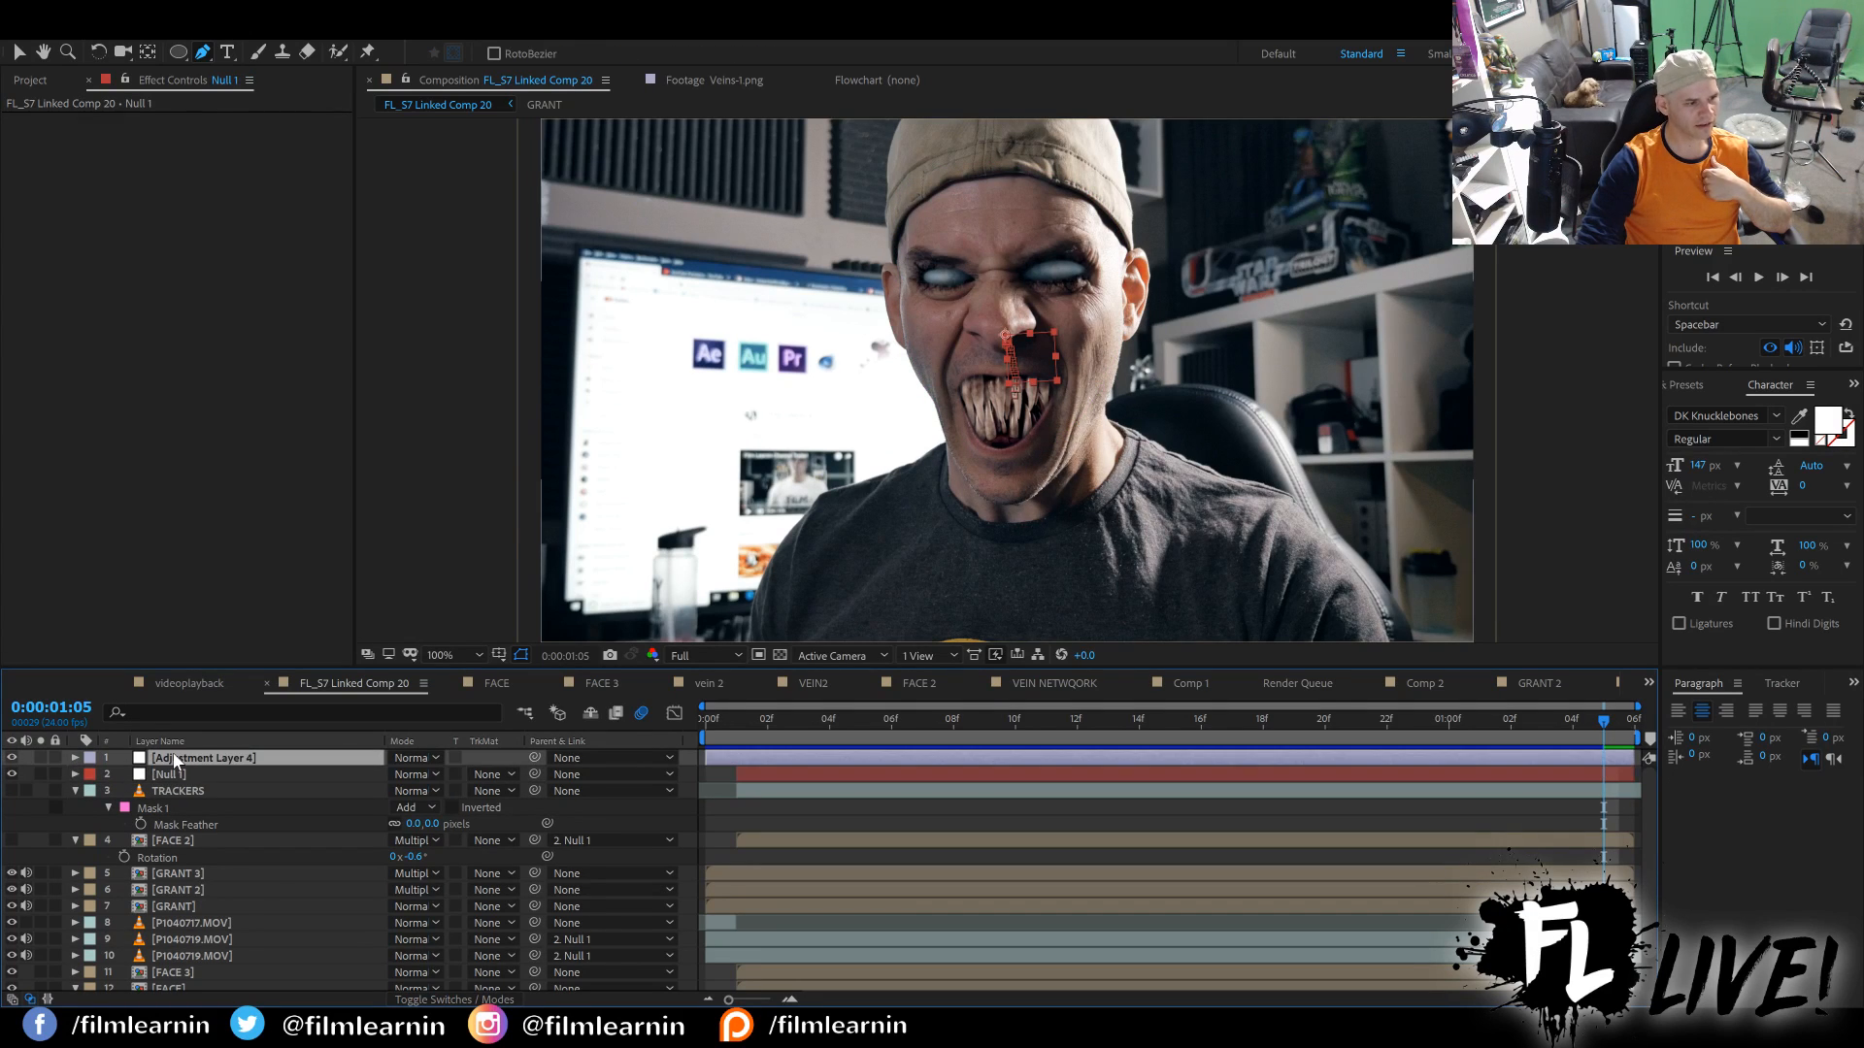
pyautogui.click(12, 758)
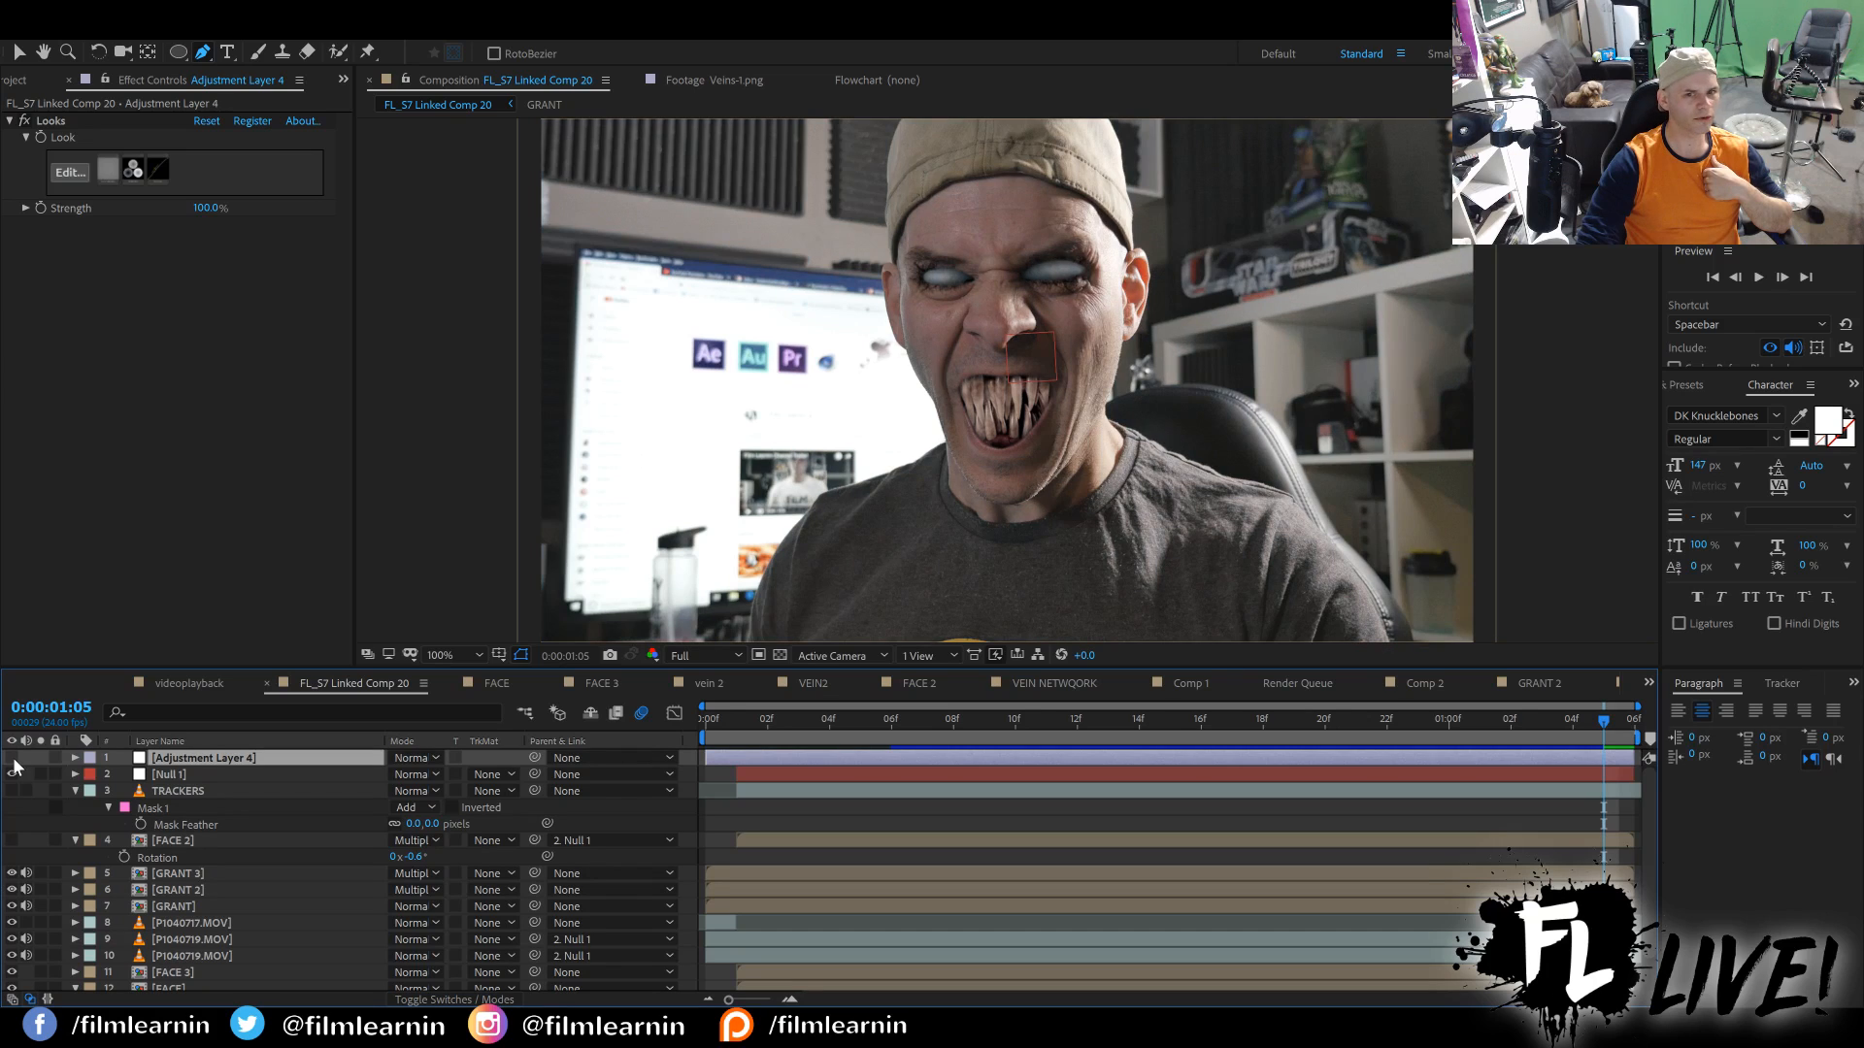
pyautogui.click(13, 760)
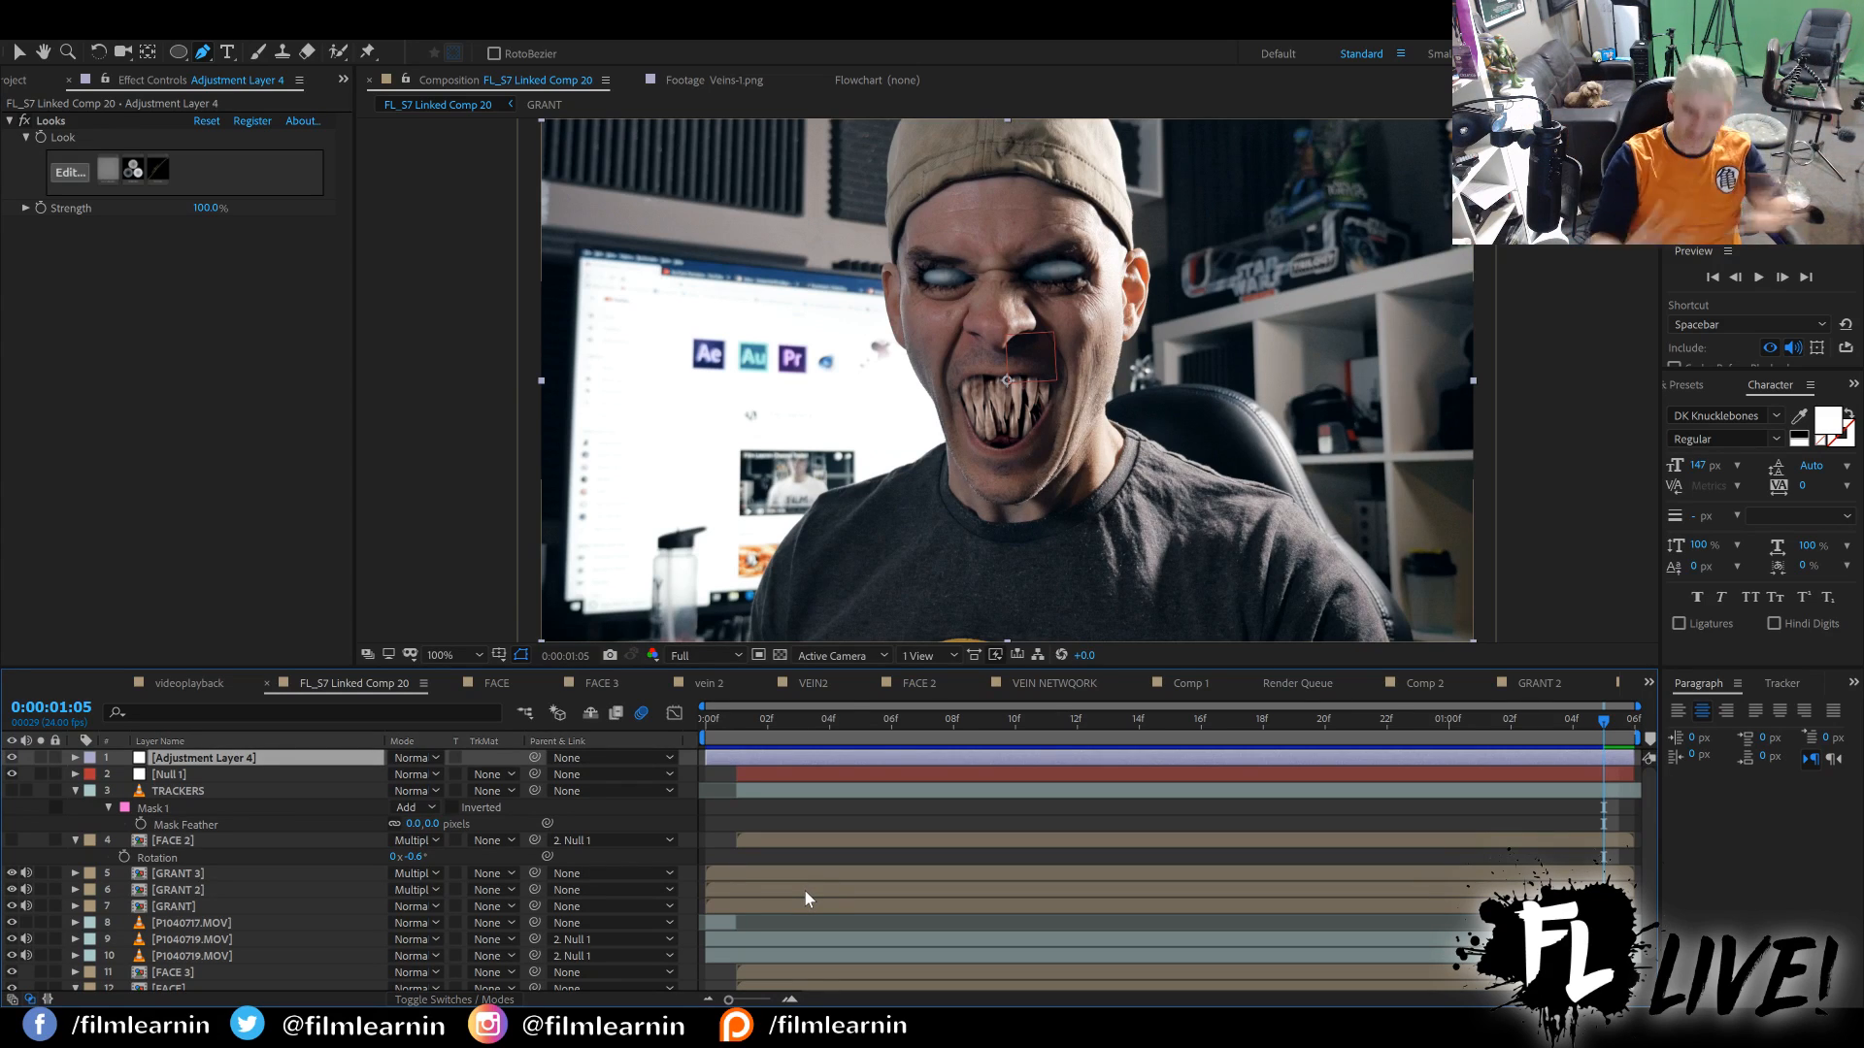
pyautogui.click(707, 723)
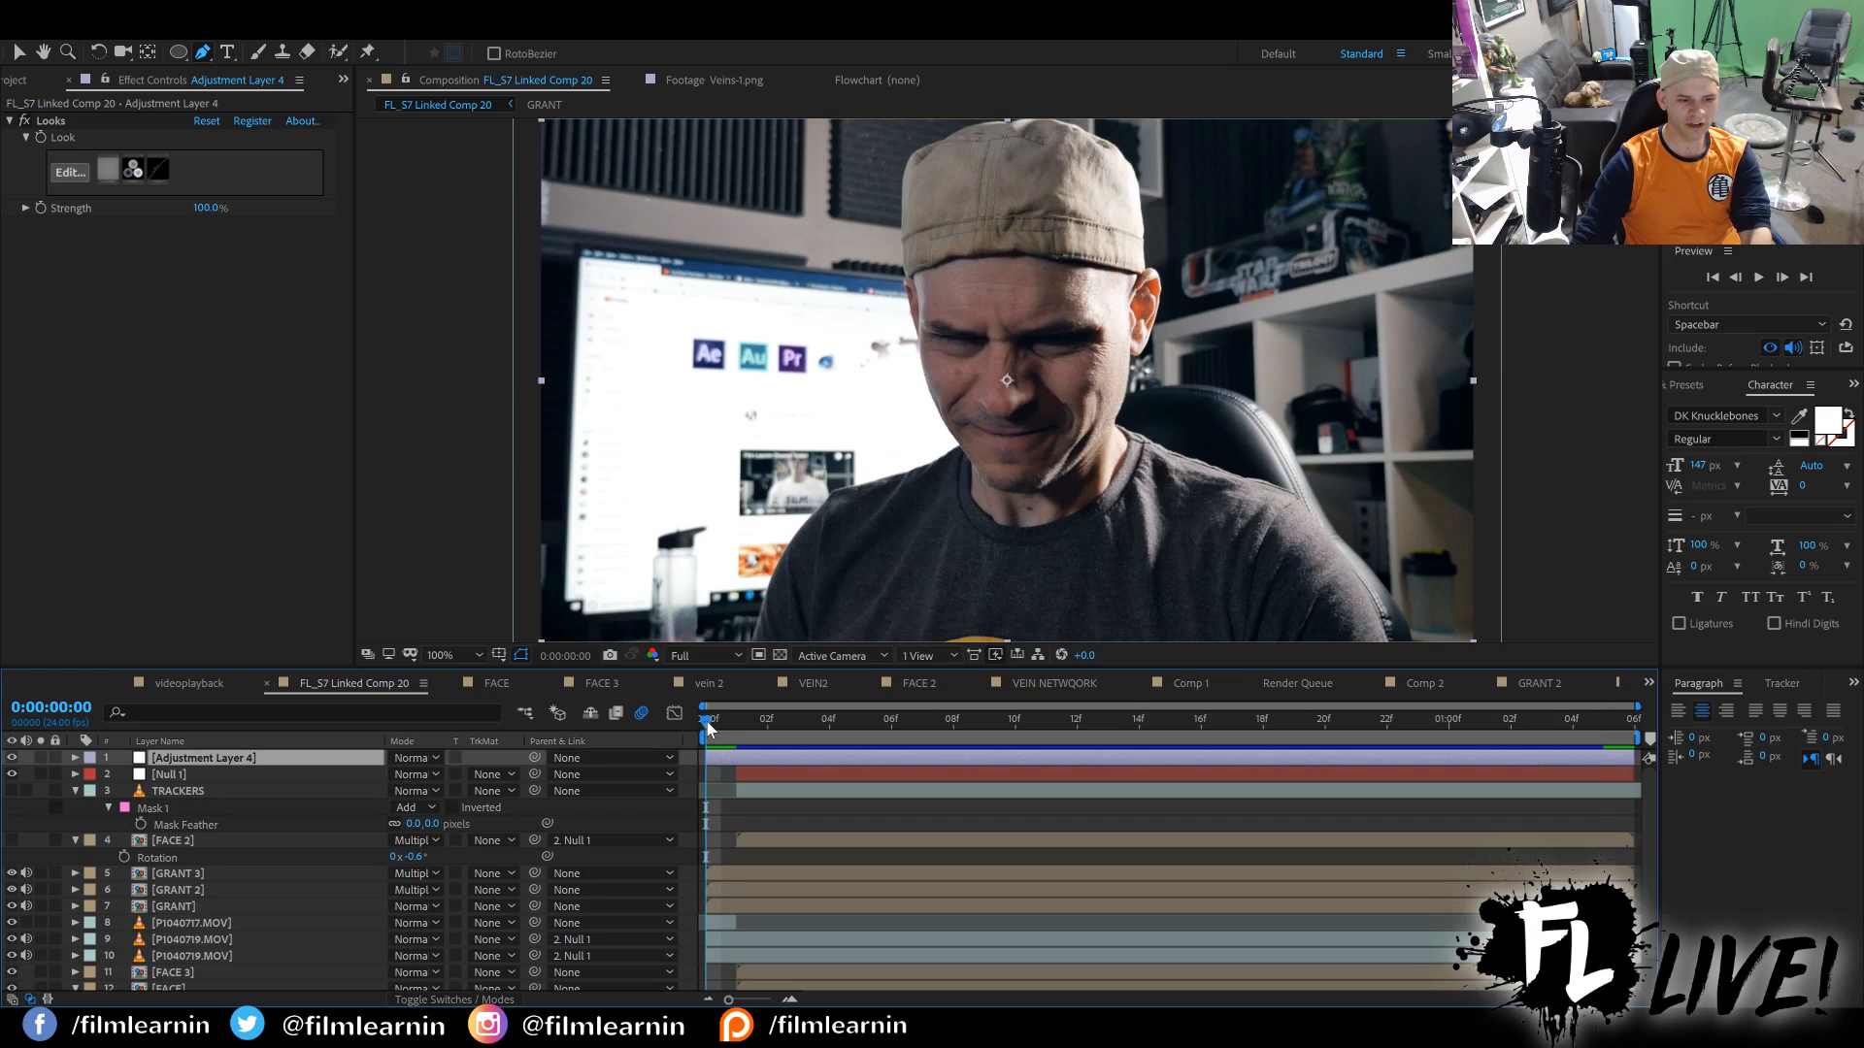
# Preview the graded composite from the first frame to check the face transformation in motion, and return to the start.
pyautogui.press('space')
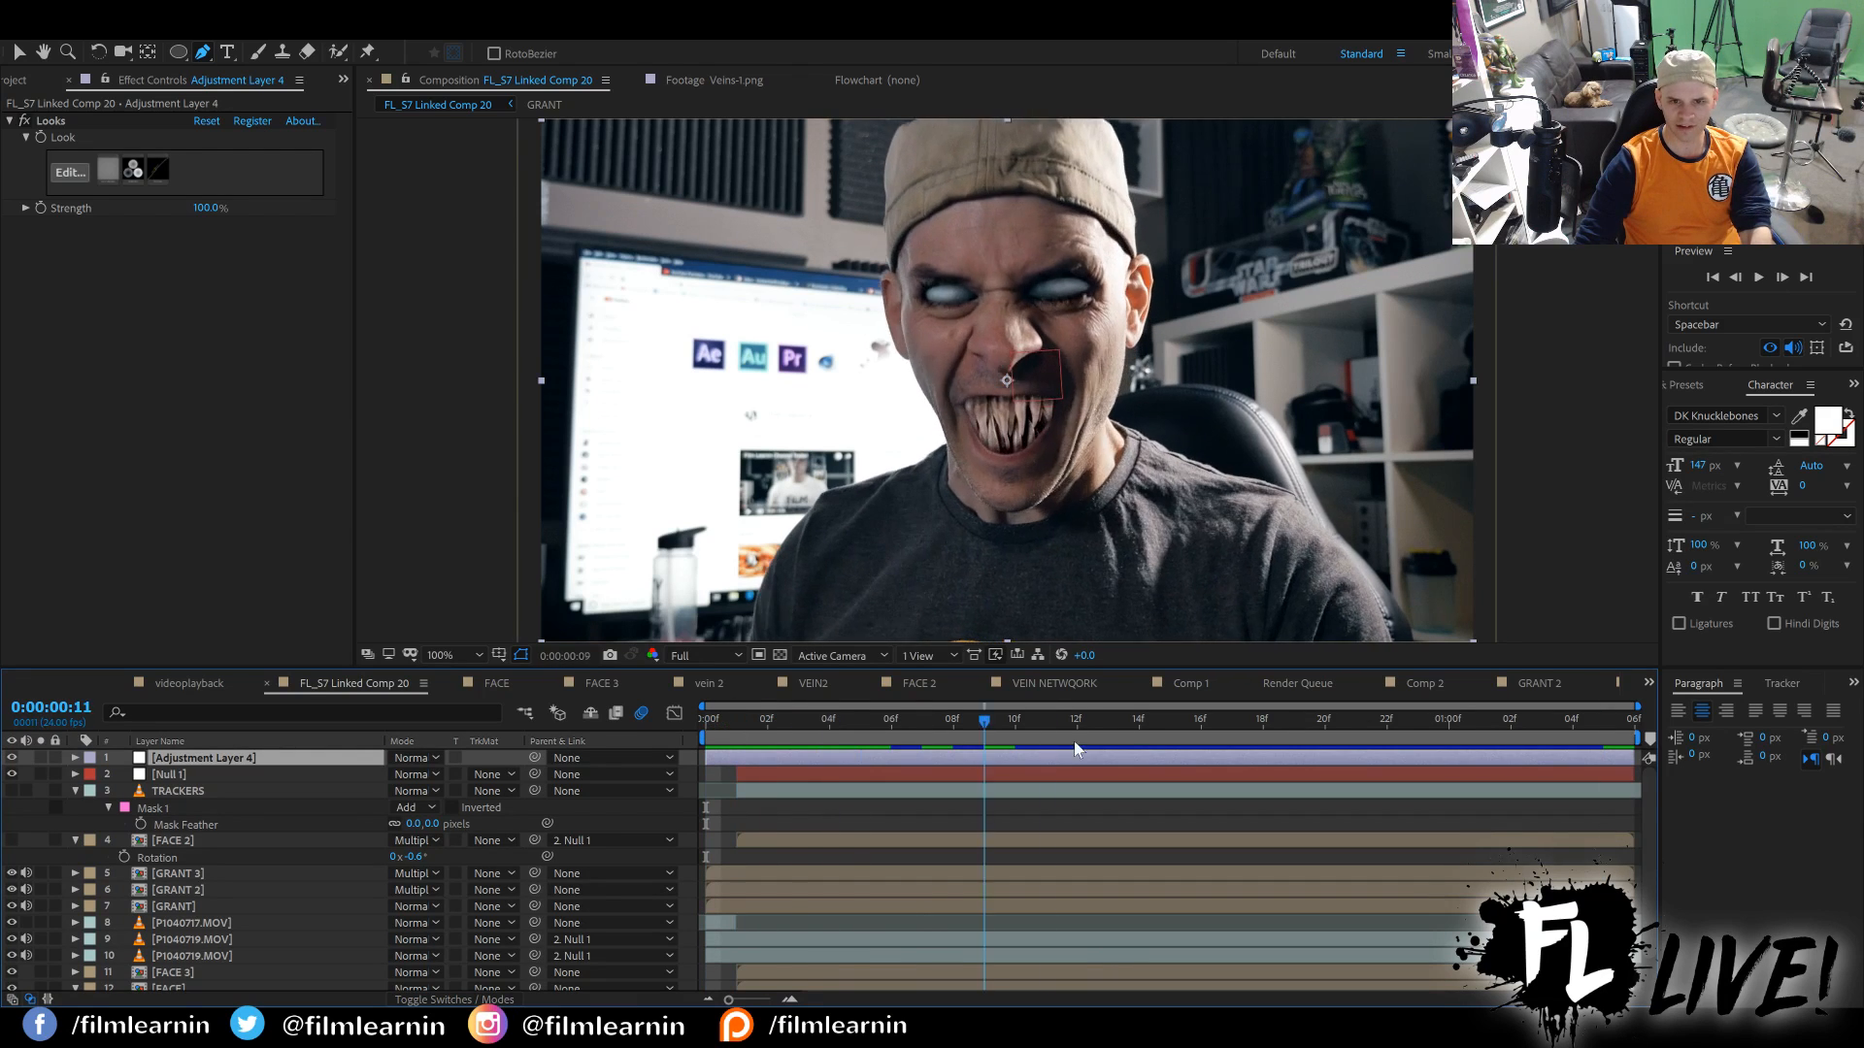
pyautogui.press('space')
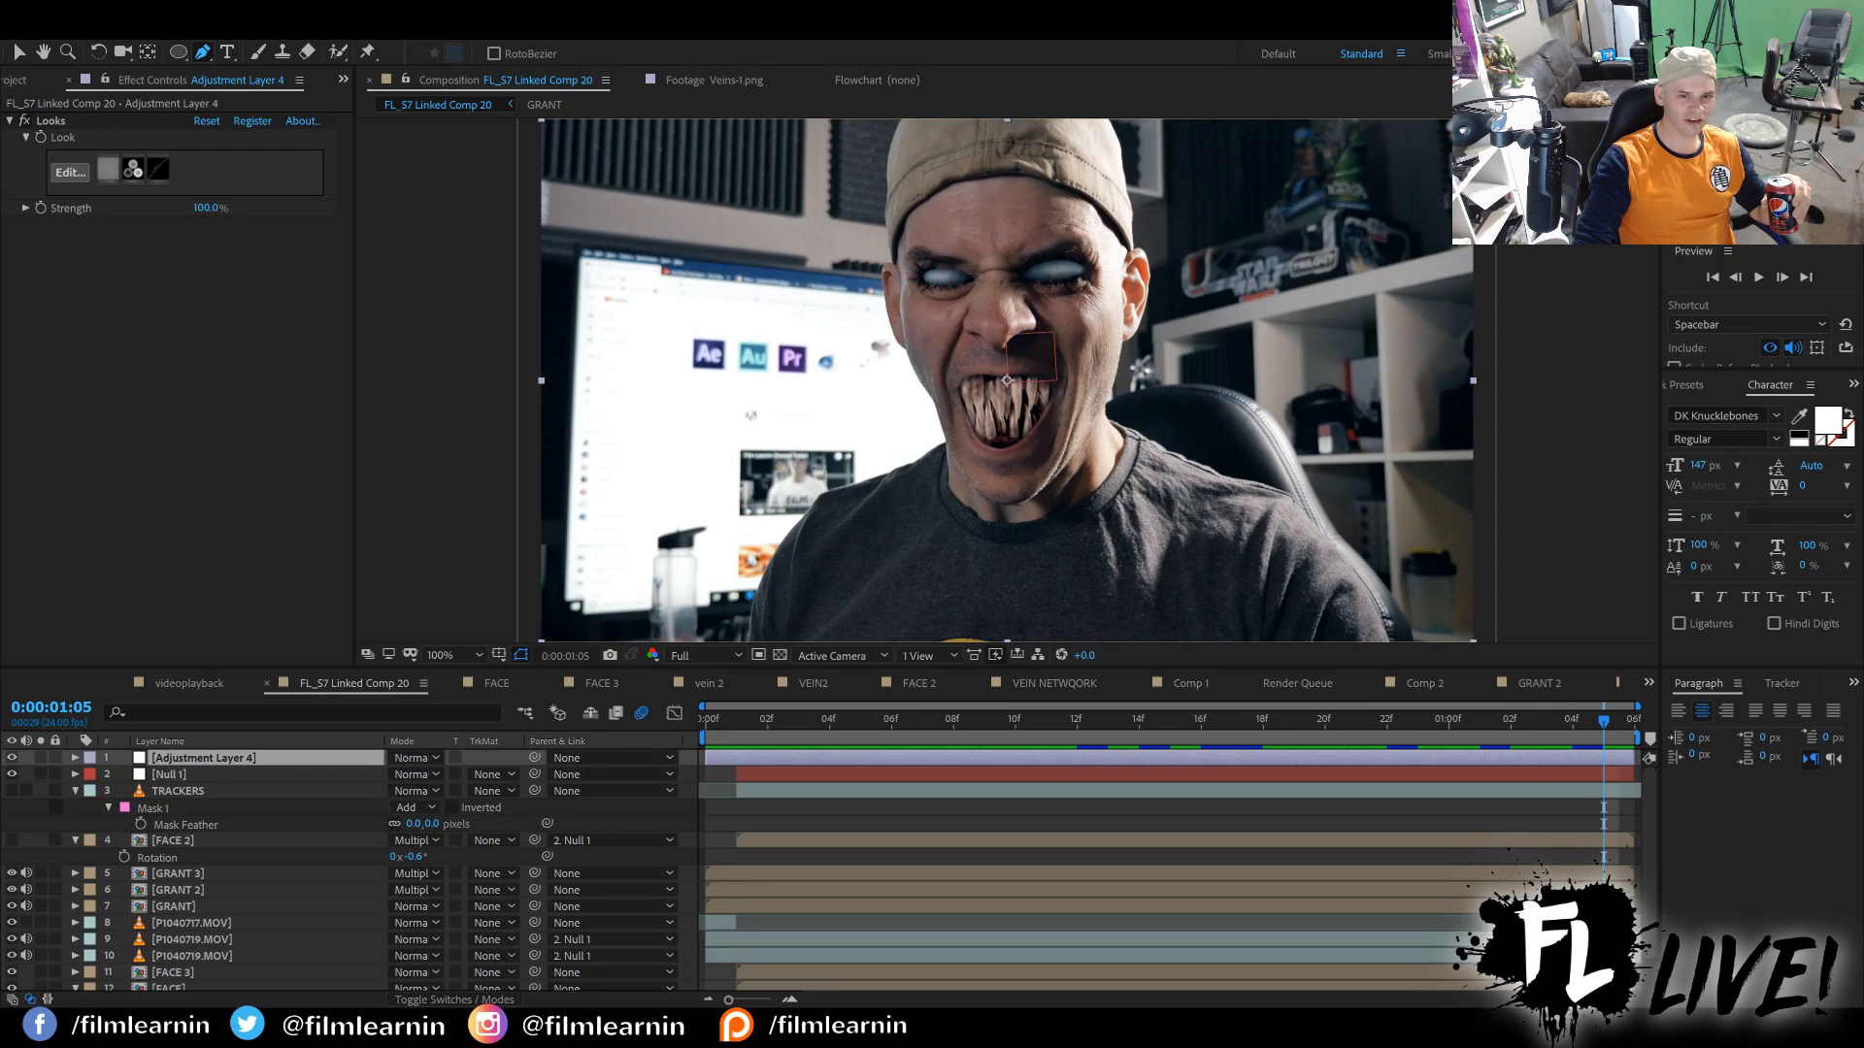
pyautogui.click(712, 721)
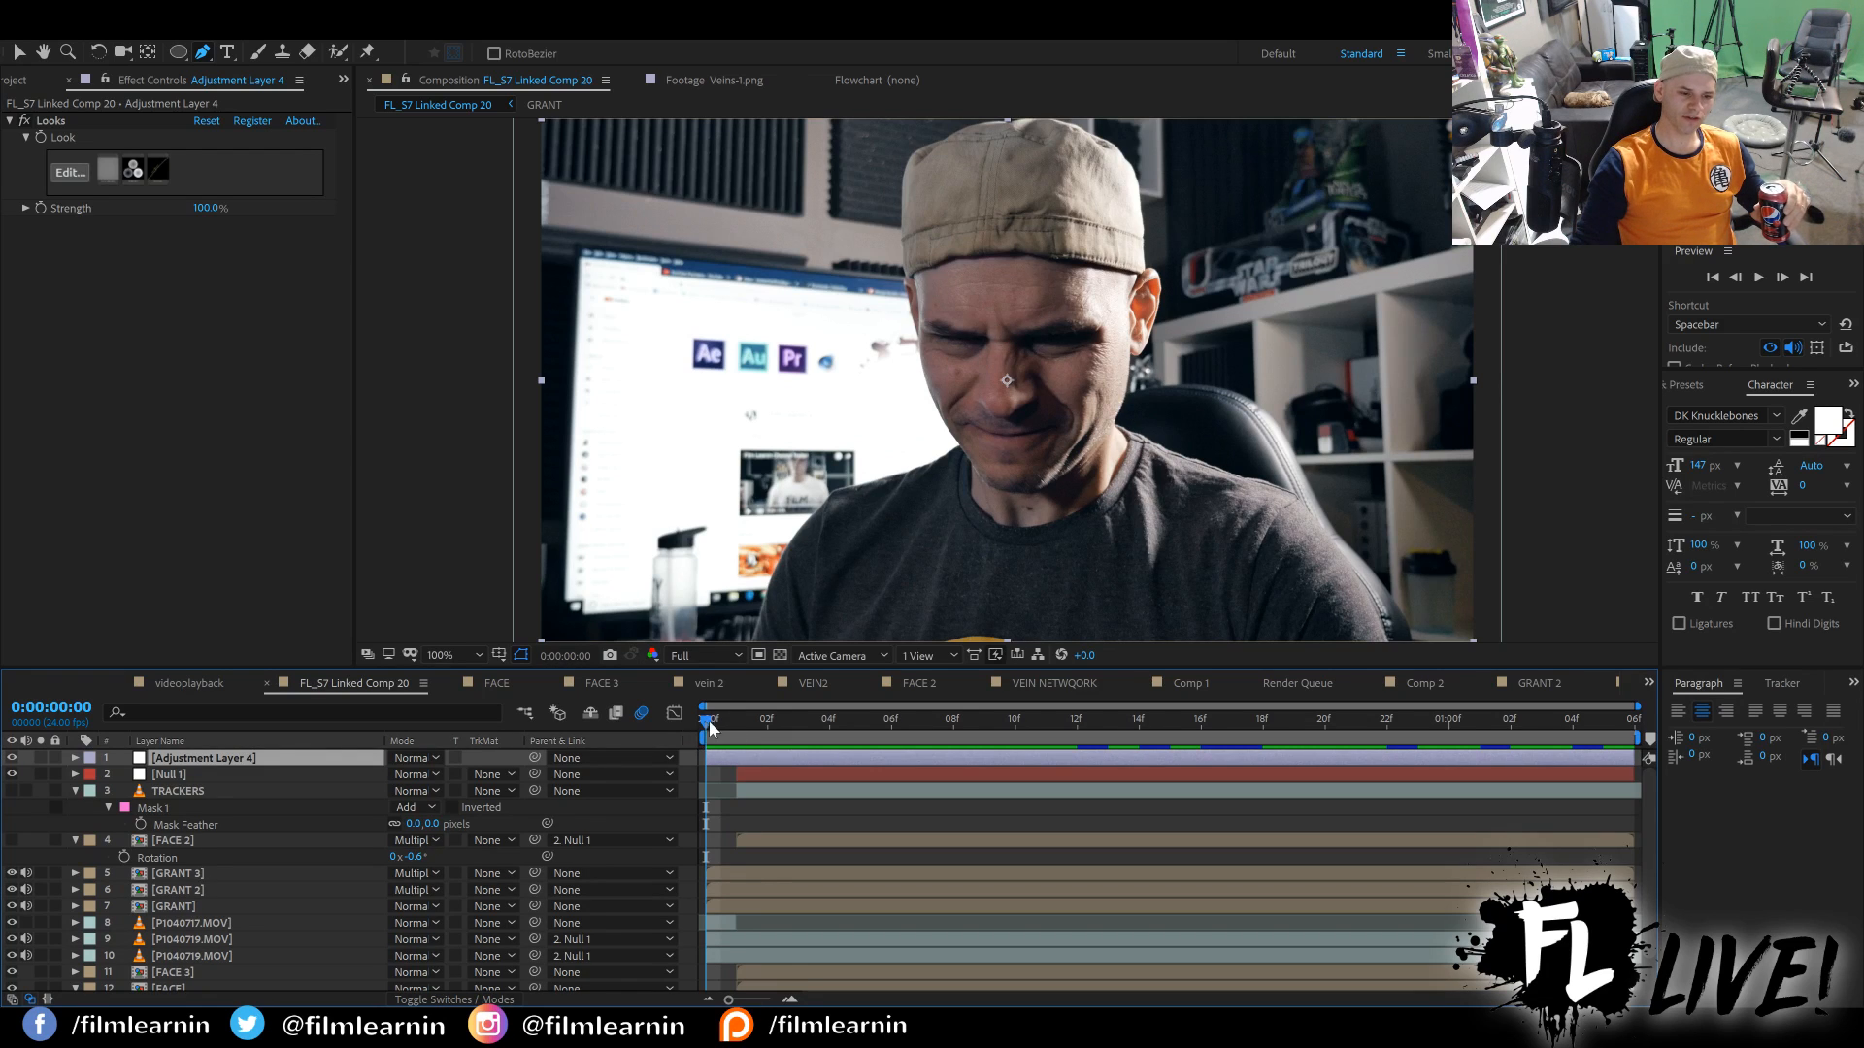
# Scrub through the transformation to examine the eyes and teeth, ending on the frame at 0:00:01:05.
pyautogui.moveTo(707, 724); pyautogui.dragTo(1318, 738)
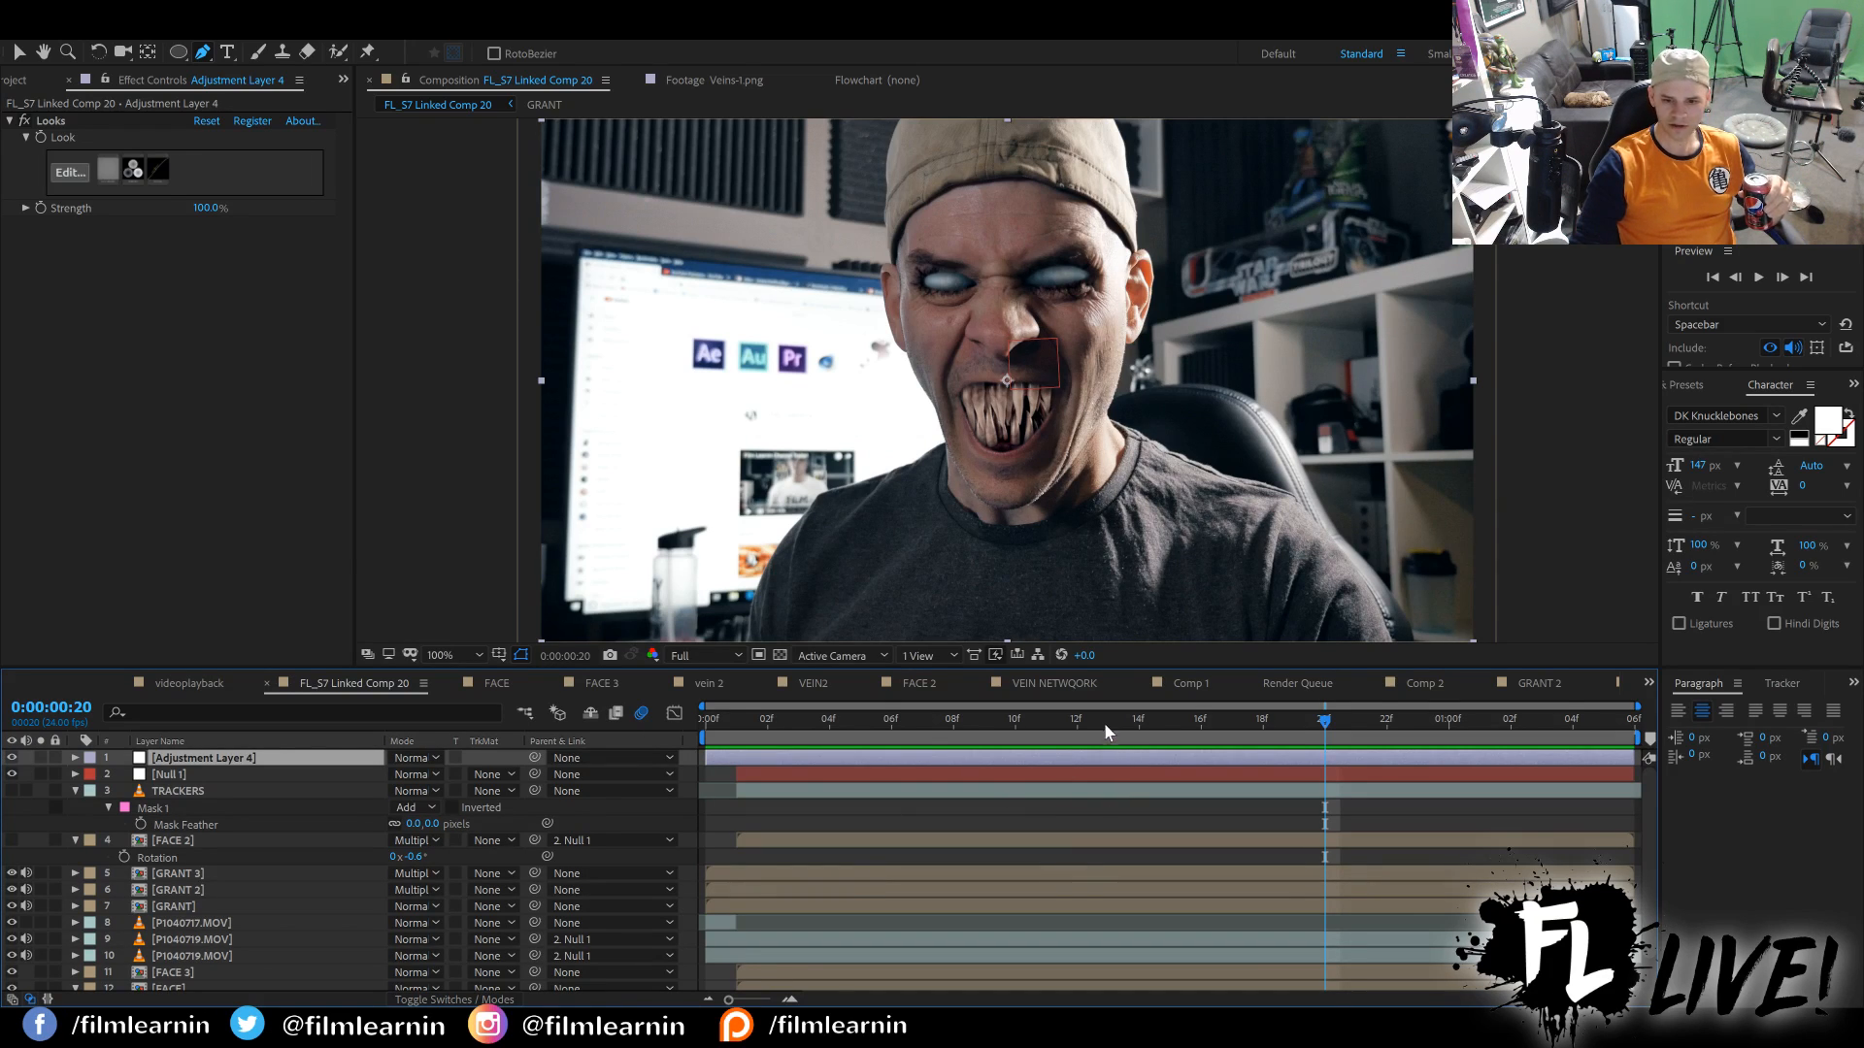
pyautogui.moveTo(1104, 722); pyautogui.dragTo(1299, 727)
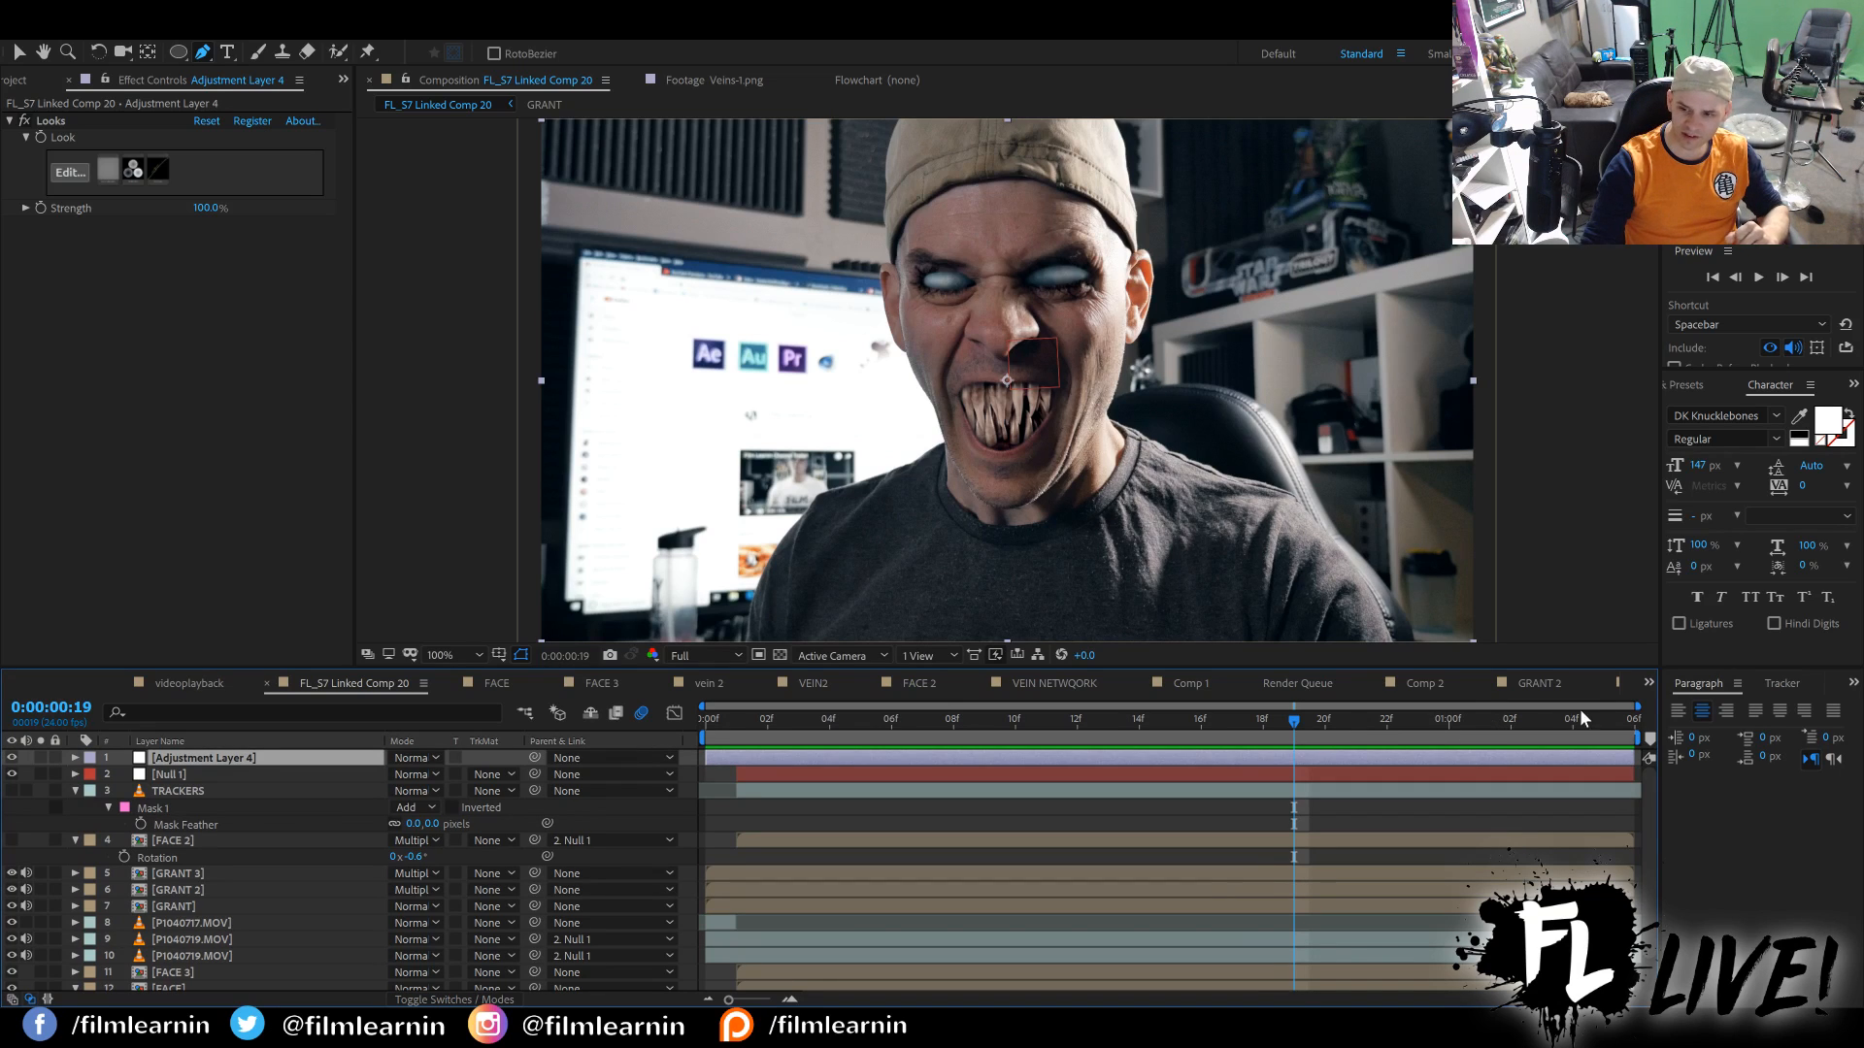
pyautogui.click(1606, 727)
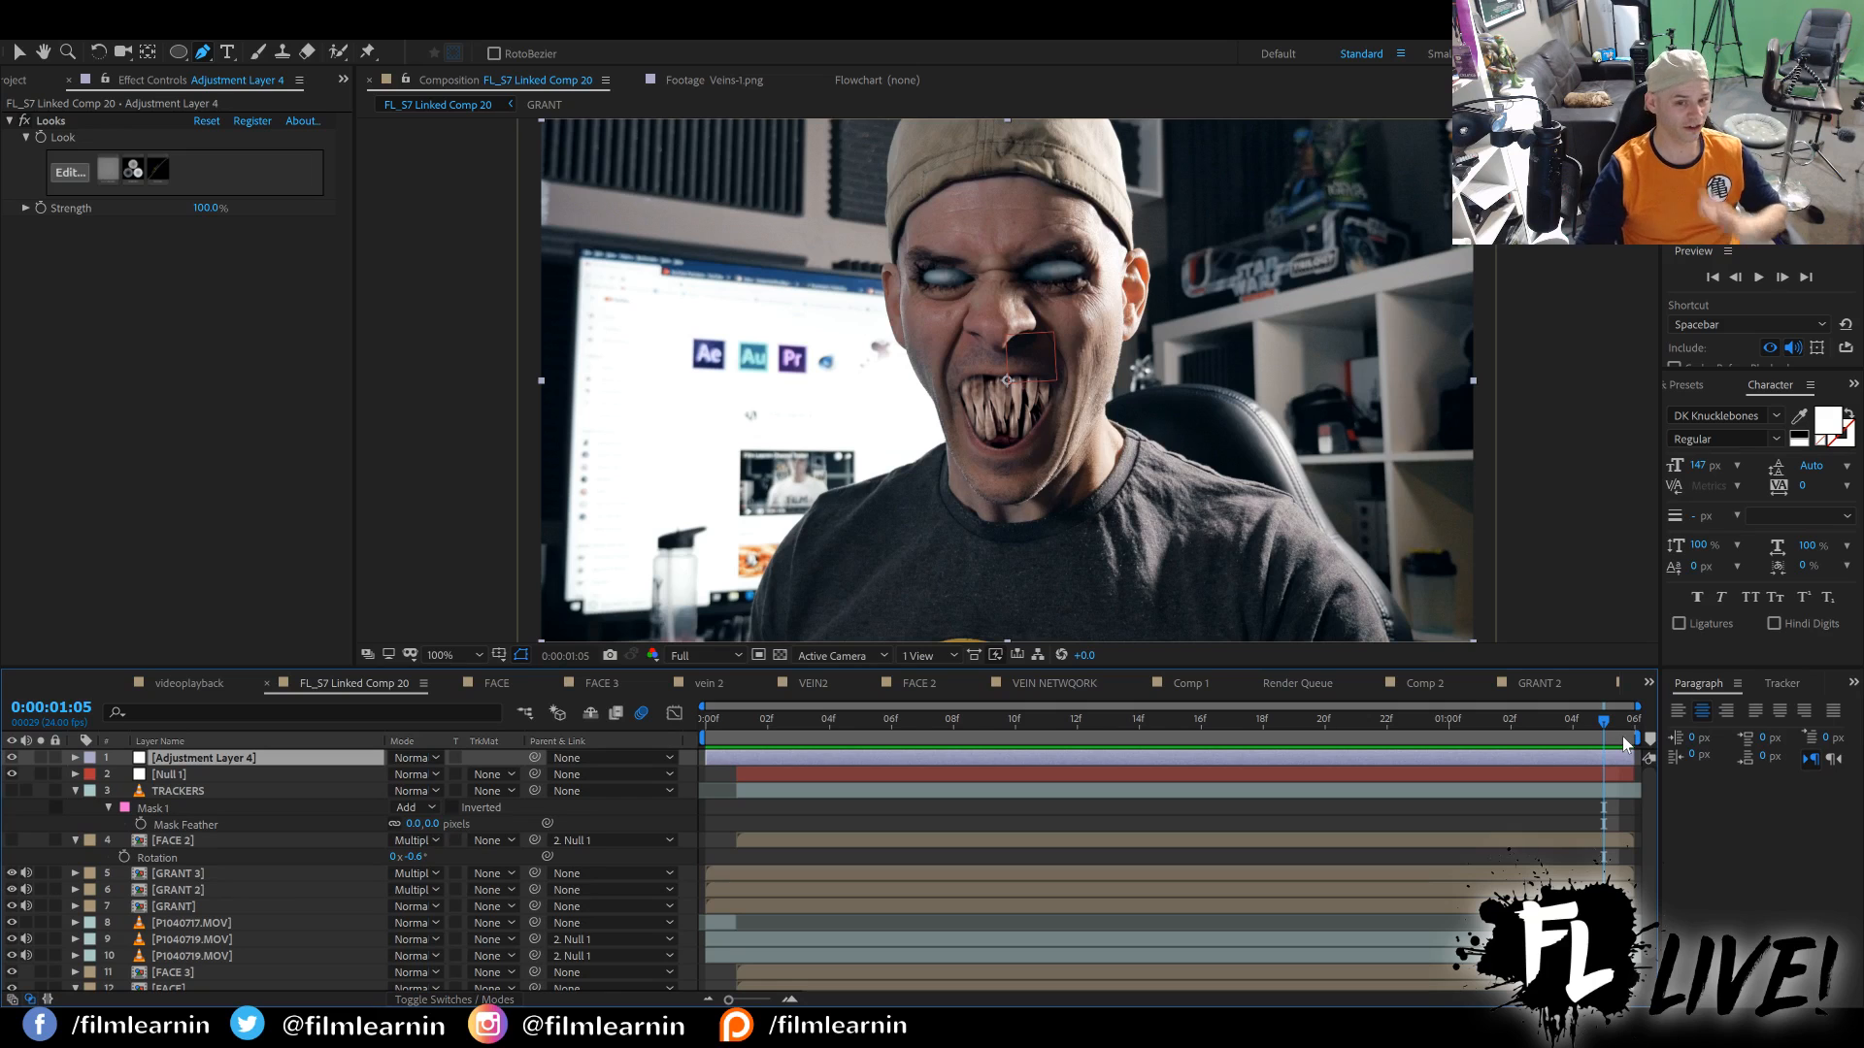
pyautogui.moveTo(1603, 719)
pyautogui.mouseDown()
pyautogui.moveTo(695, 720)
pyautogui.moveTo(1616, 721)
pyautogui.moveTo(1031, 713)
pyautogui.moveTo(658, 679)
pyautogui.moveTo(1603, 720)
pyautogui.moveTo(1115, 691)
pyautogui.moveTo(689, 697)
pyautogui.moveTo(889, 728)
pyautogui.moveTo(1603, 743)
pyautogui.mouseUp()
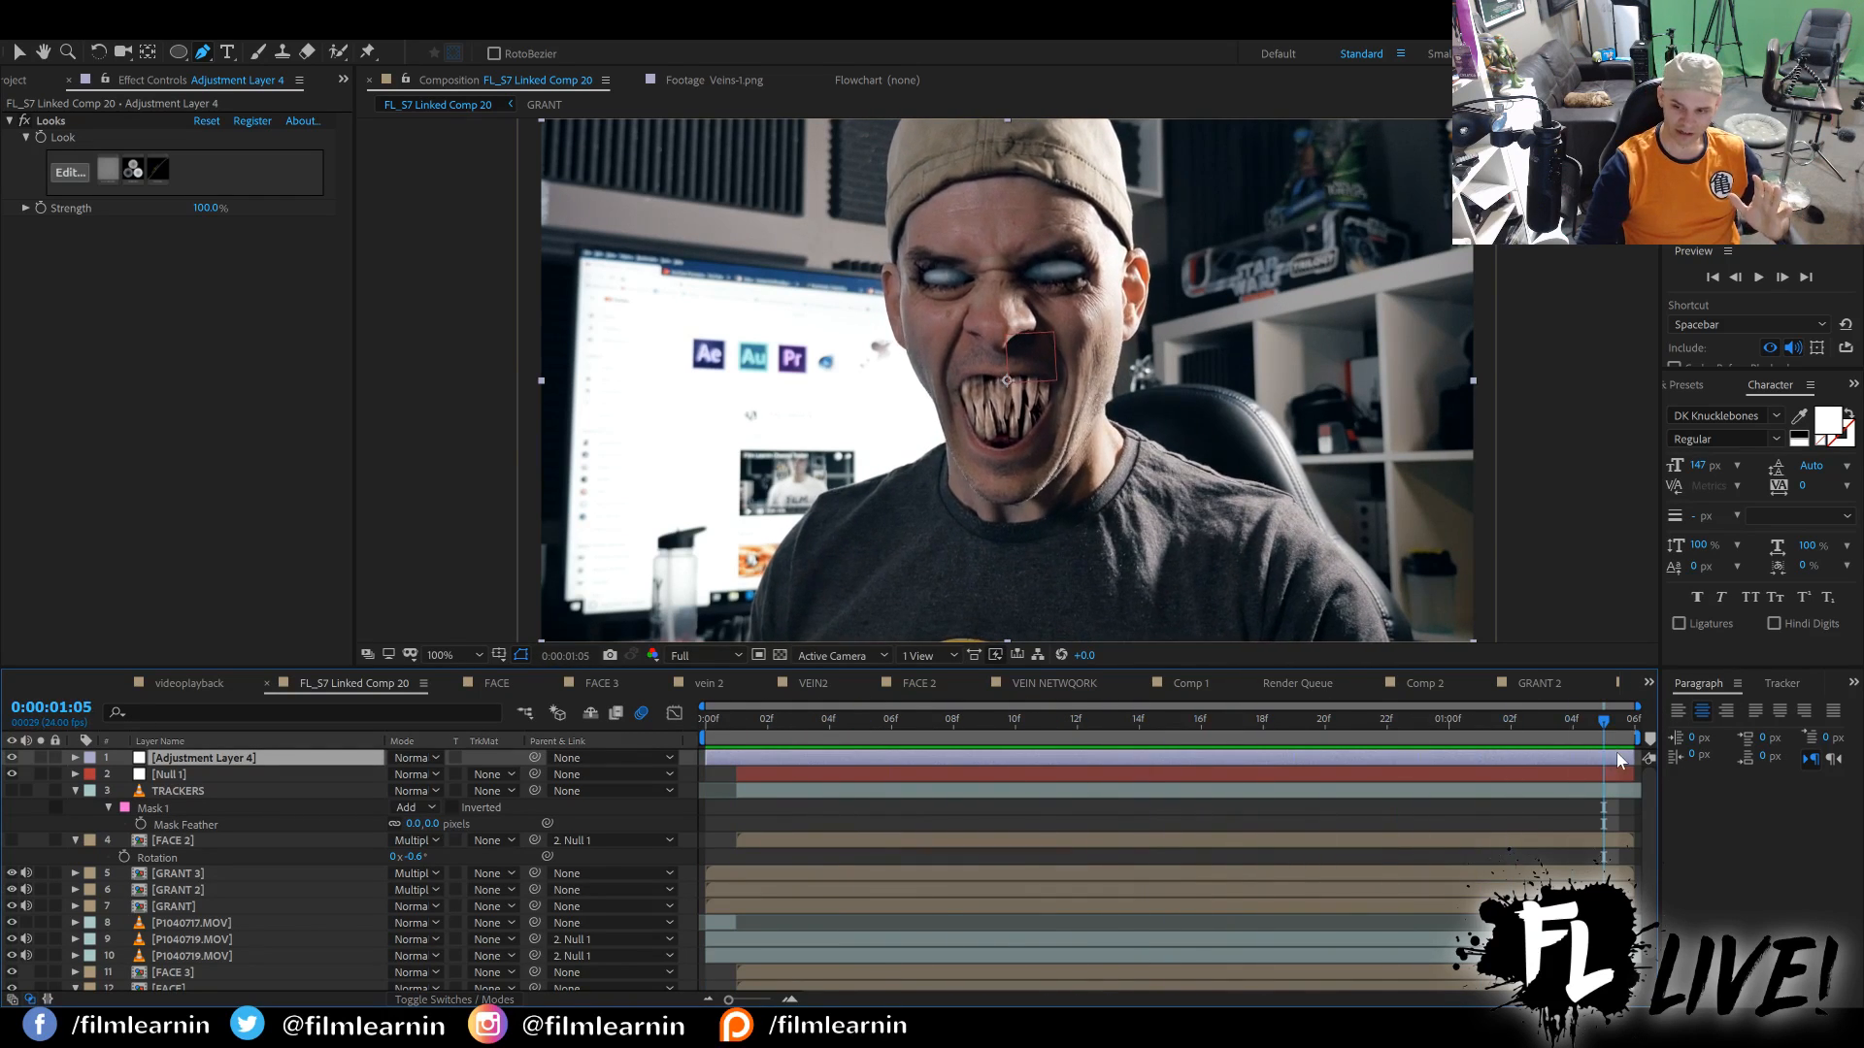